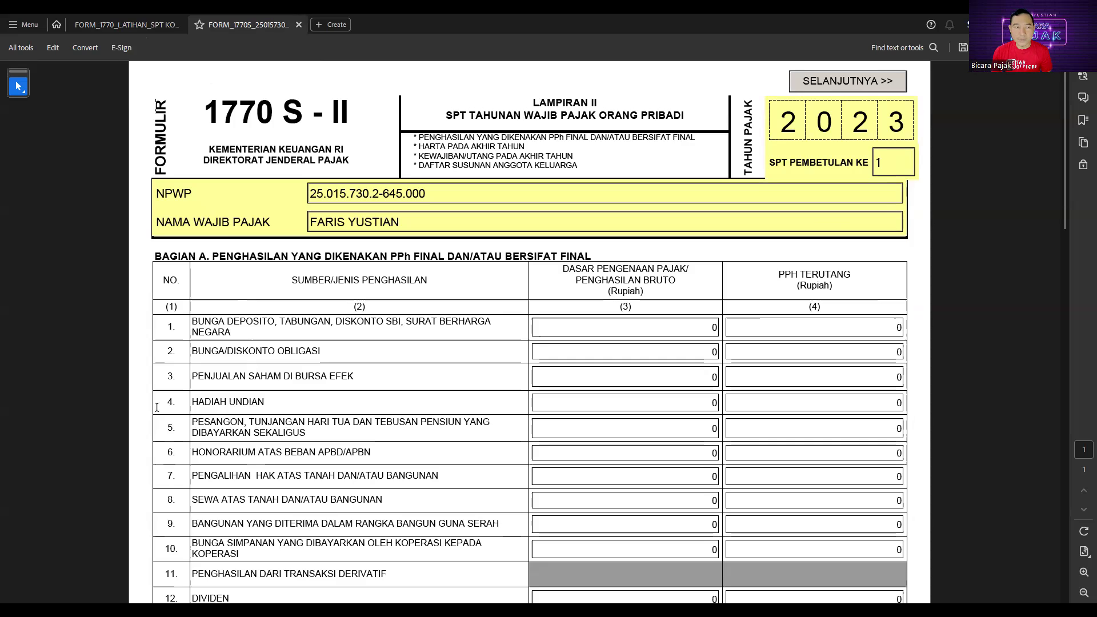
Switch to the FORM_1770_LATIHAN document and examine the year-end assets table in Bagian A of Lampiran IV.
left_click(122, 25)
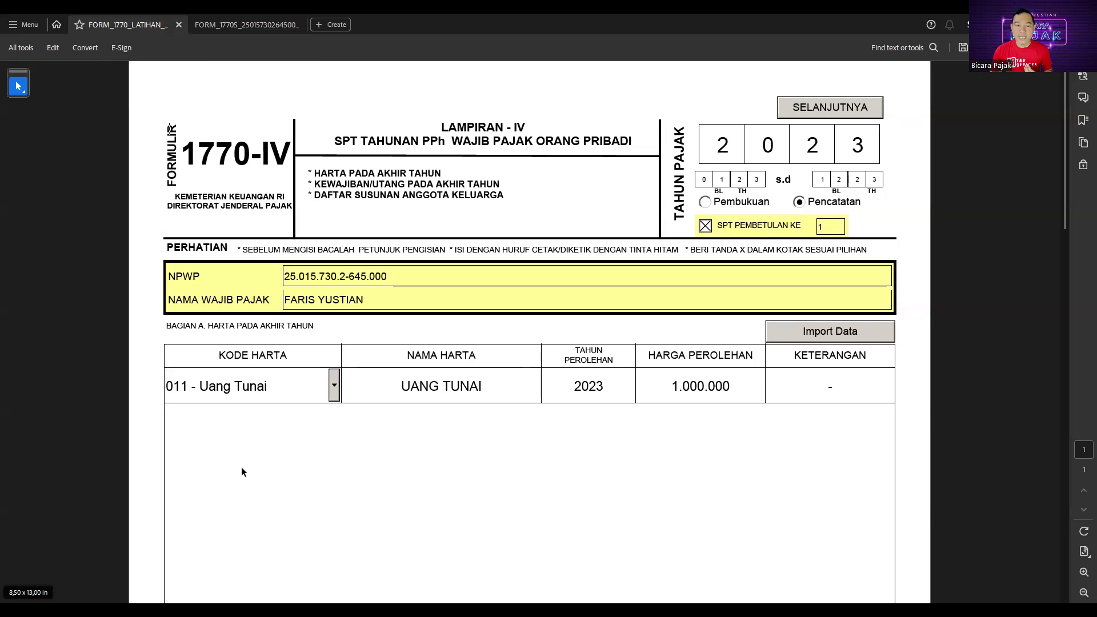
scroll(241, 472, "down", 4)
scroll(242, 468, "down", 1)
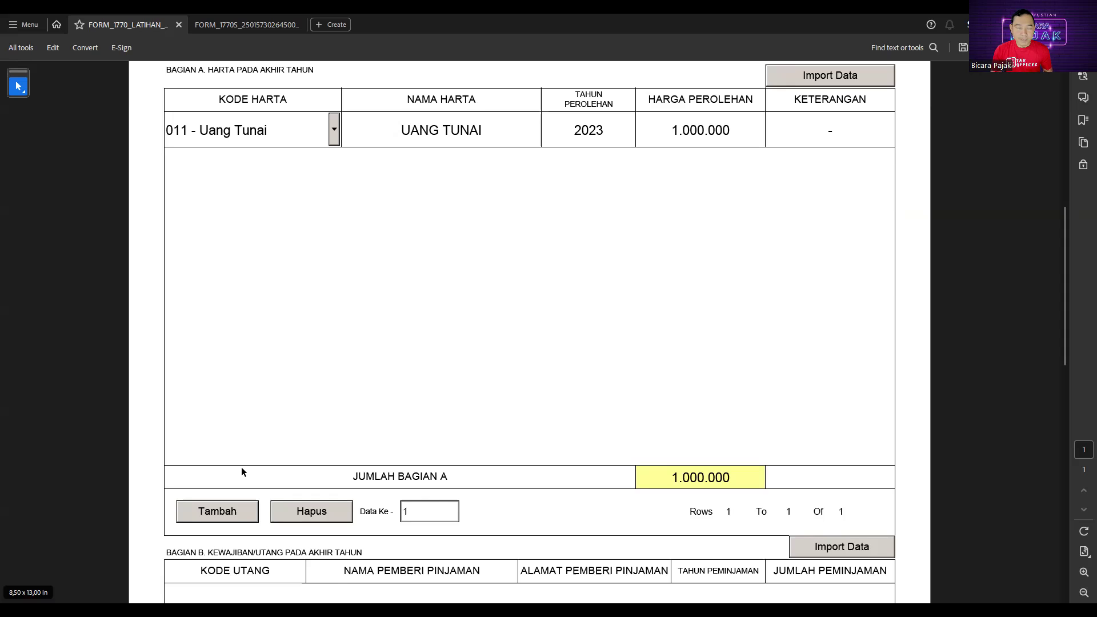
scroll(241, 468, "up", 2)
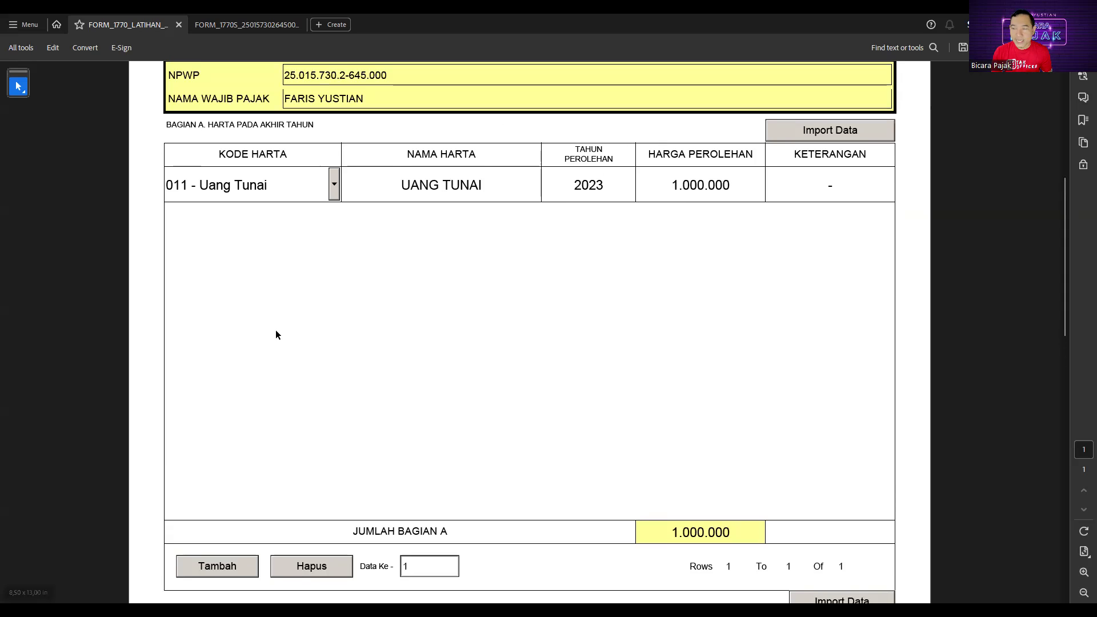
scroll(275, 381, "down", 3)
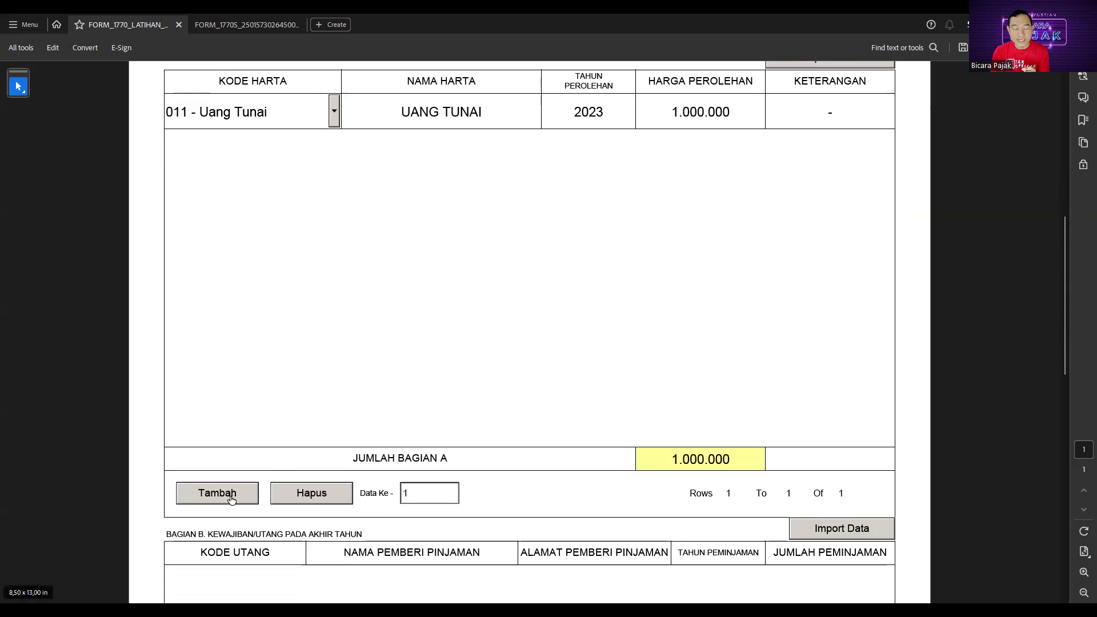
scroll(224, 409, "up", 9)
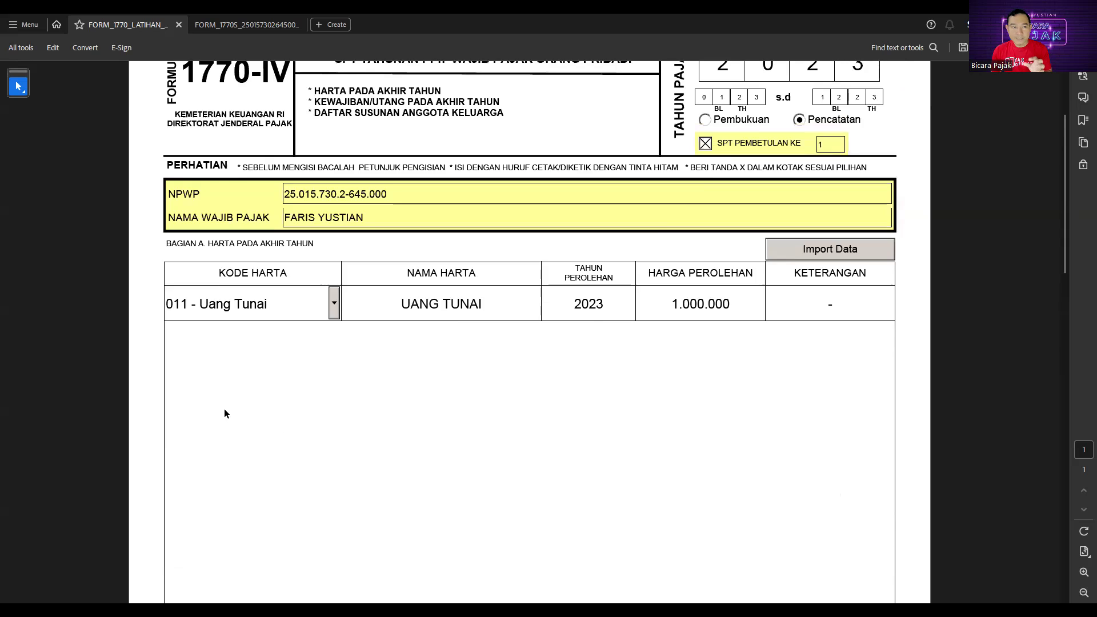
scroll(260, 286, "down", 6)
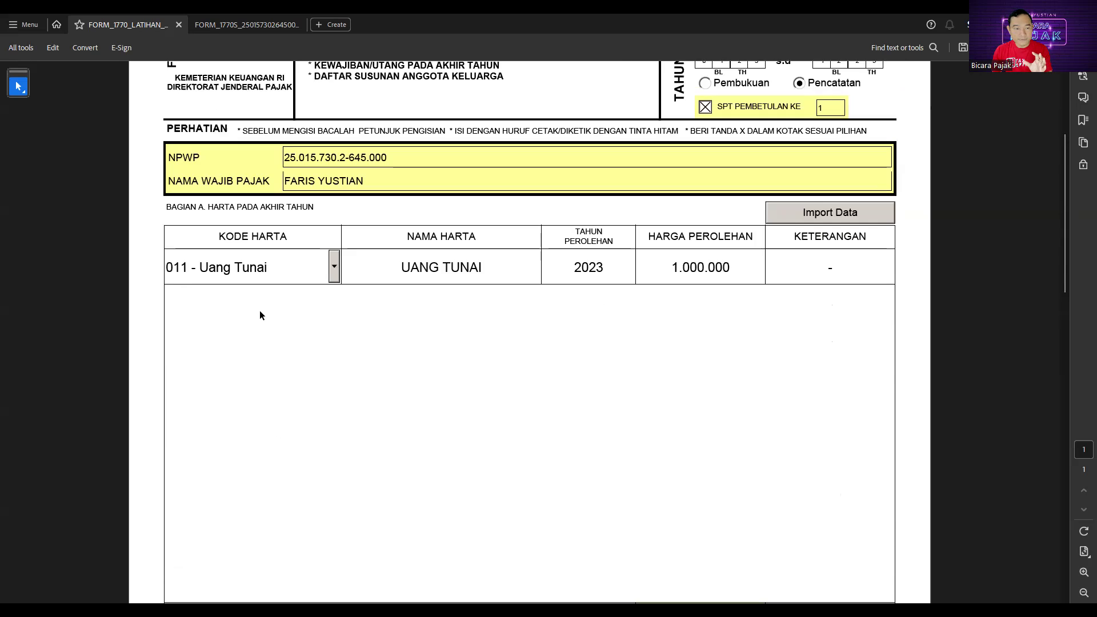
scroll(259, 310, "down", 1)
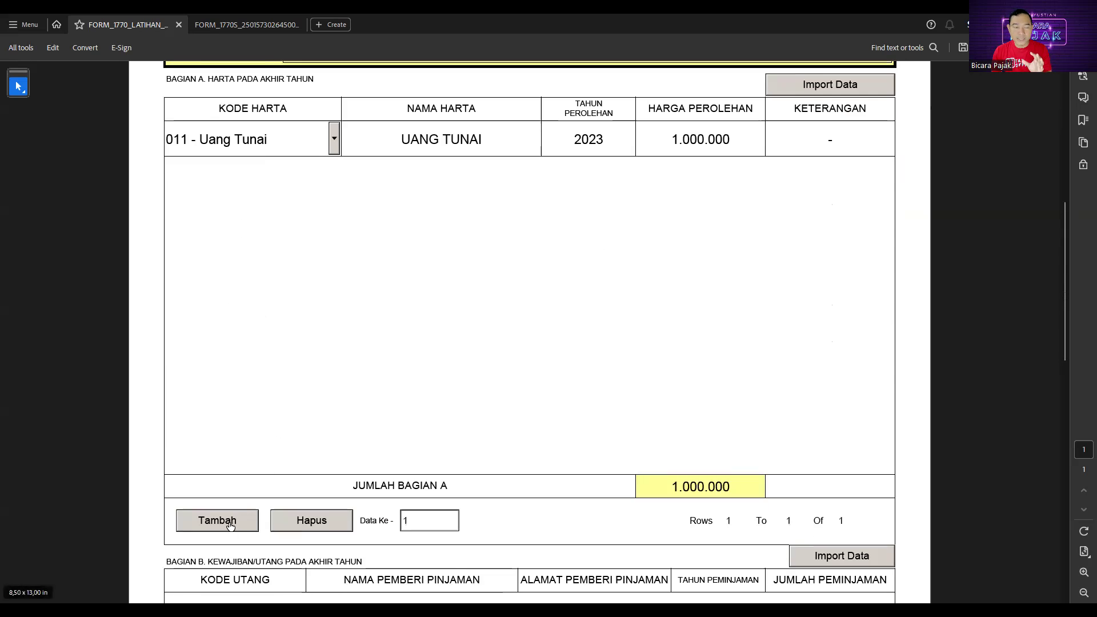
scroll(229, 444, "up", 5)
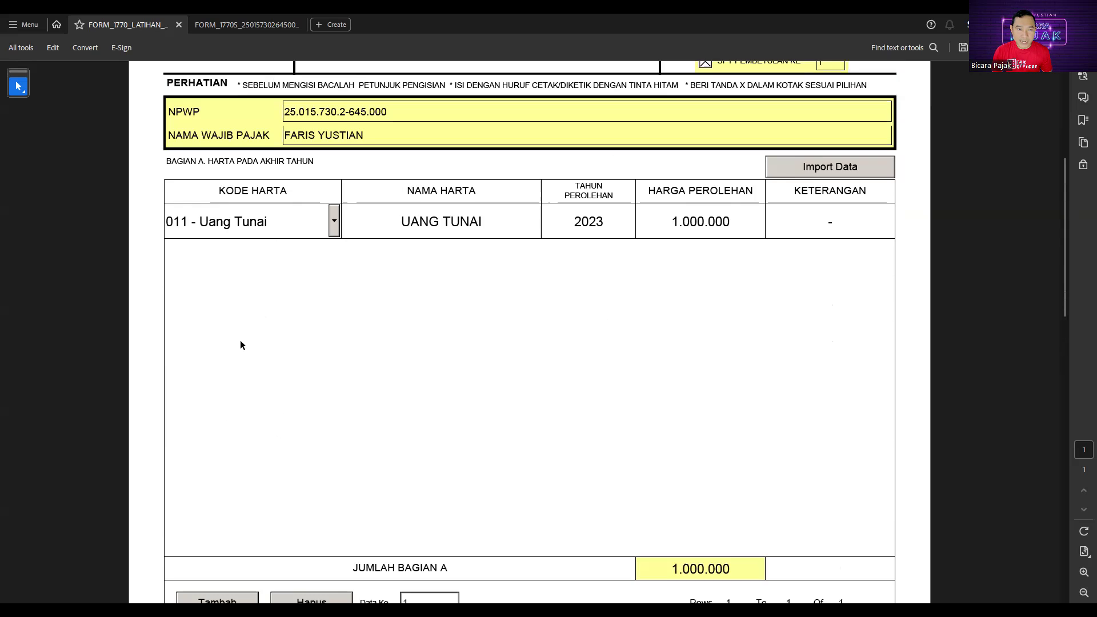
scroll(275, 107, "up", 5)
scroll(242, 380, "down", 8)
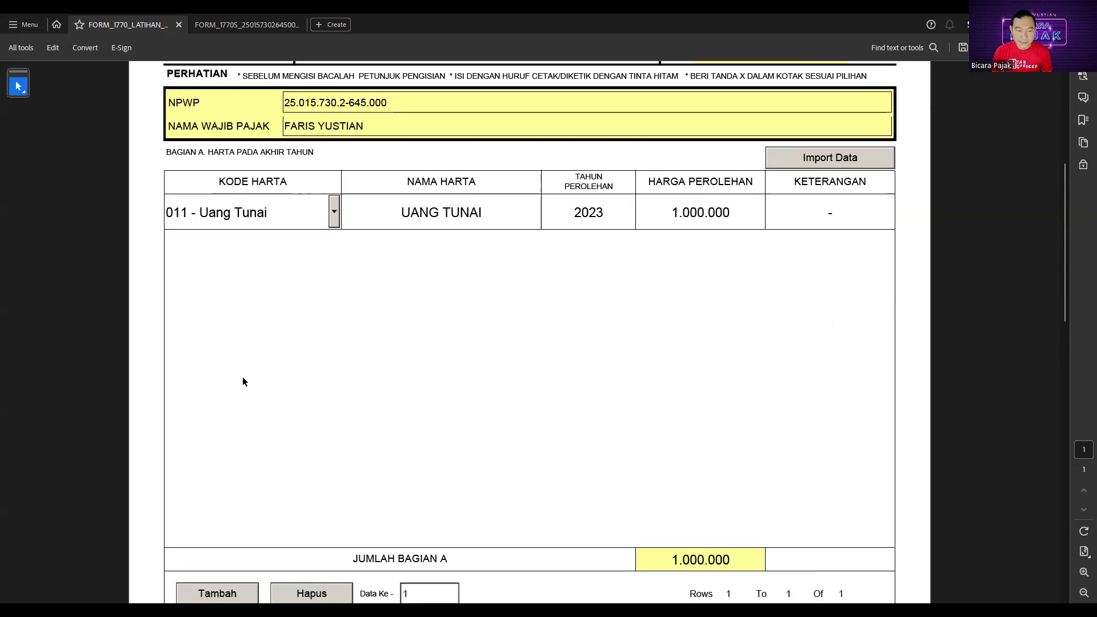
Add a second row to the Bagian A assets table and set its asset code to 032 - Saham.
left_click(245, 553)
left_click(334, 211)
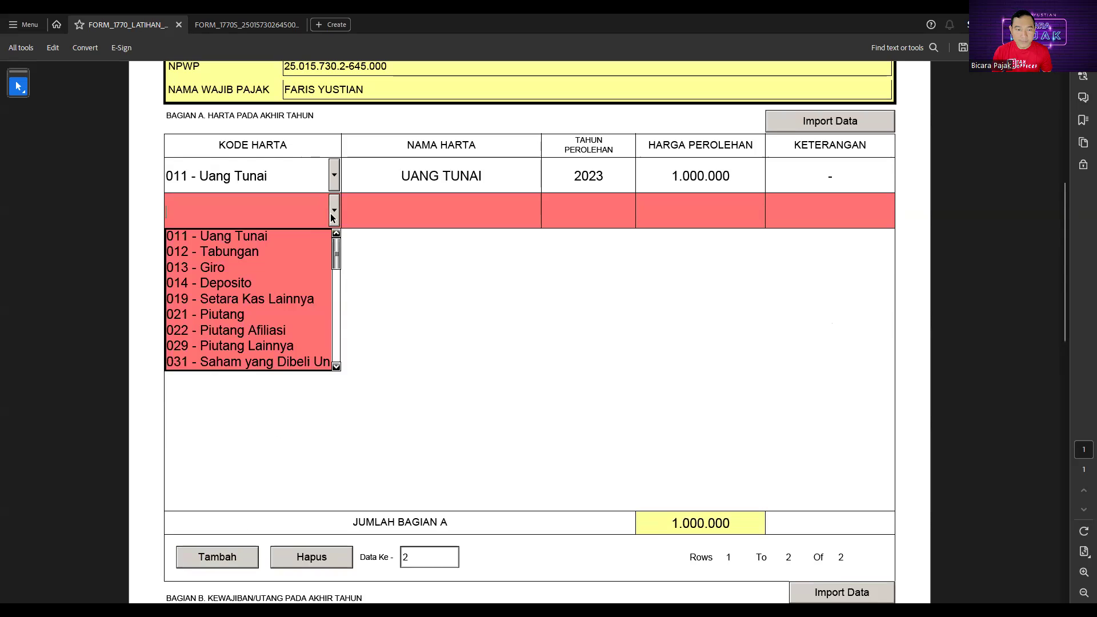
scroll(297, 343, "down", 1)
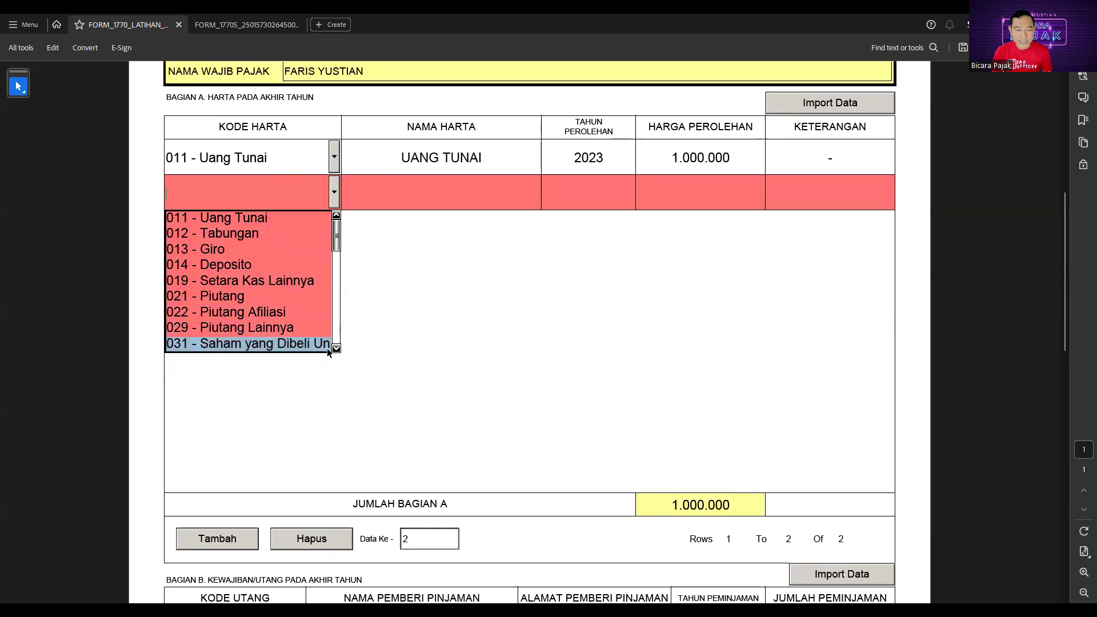
left_click(336, 349)
left_click(337, 349)
left_click(246, 328)
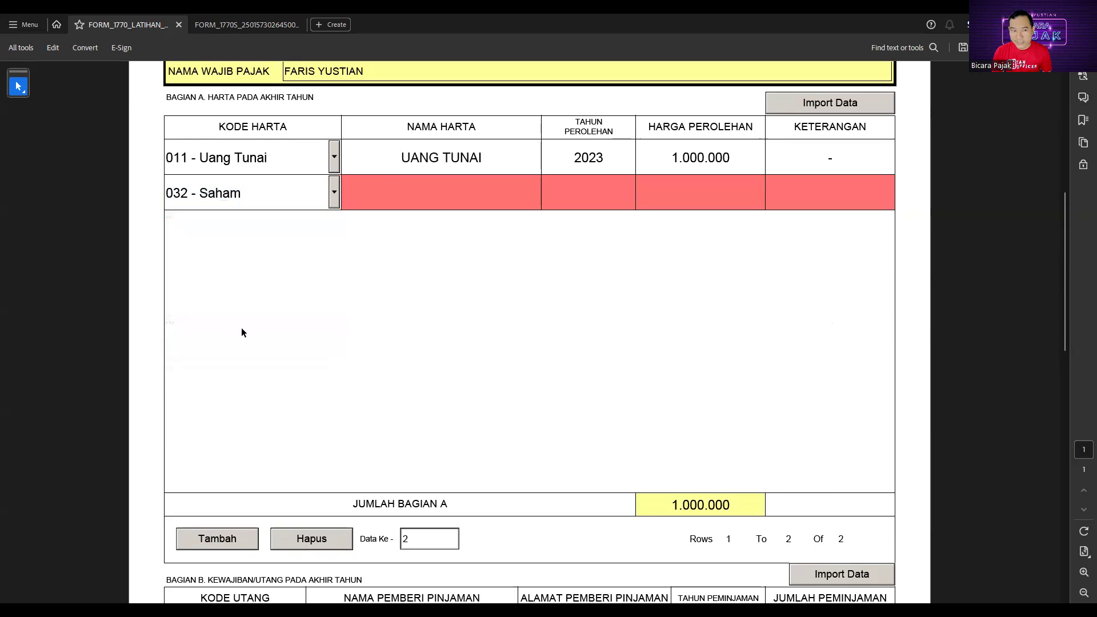
Enter SAHAM CV BICARA PAJAK as the new asset's name and 2020 as its acquisition year.
left_click(398, 190)
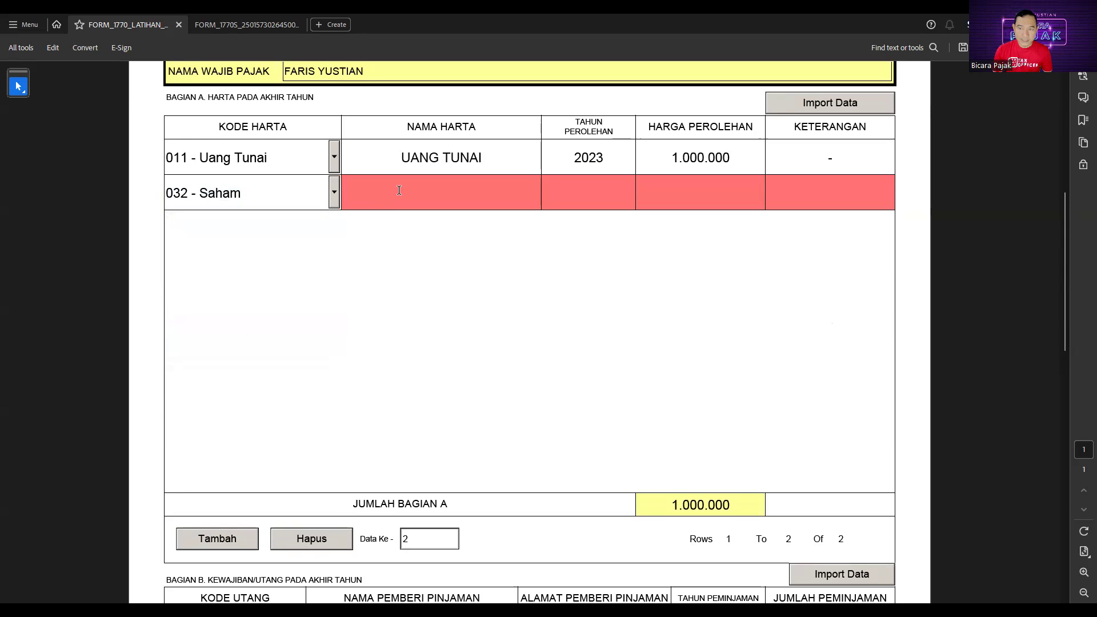
type("SAHAM ")
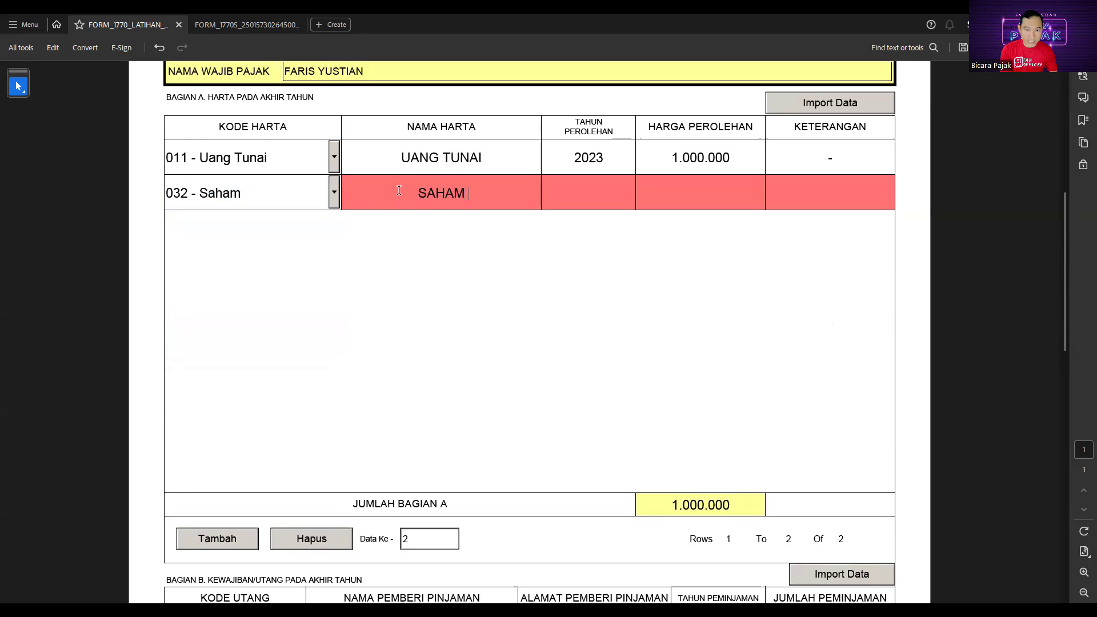
type("CV")
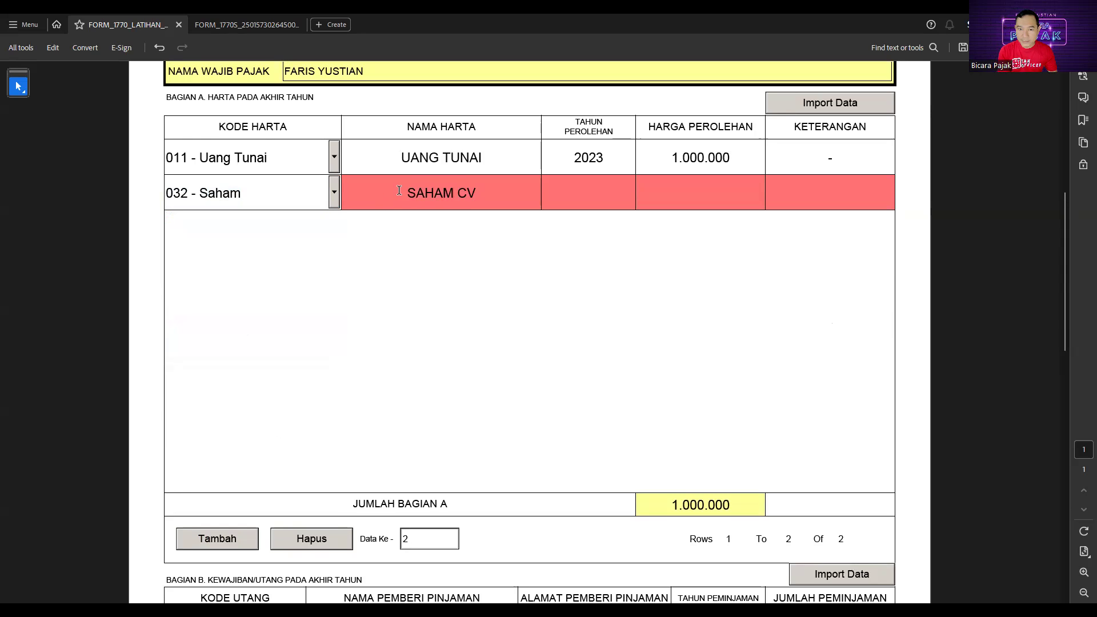
type(" BICARA PAJAK")
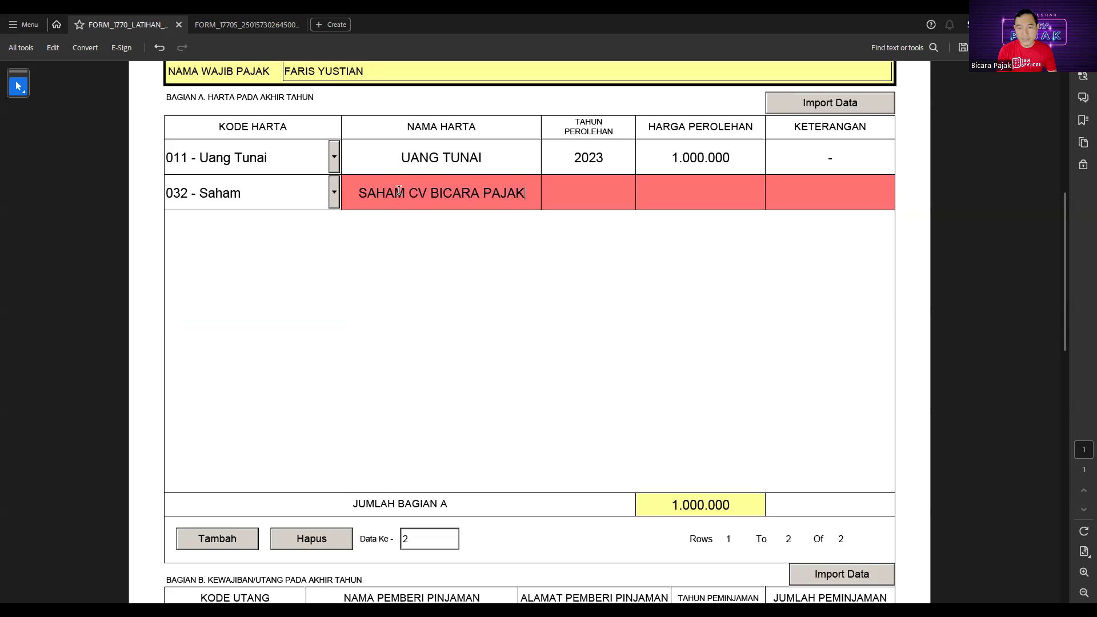
key("Tab")
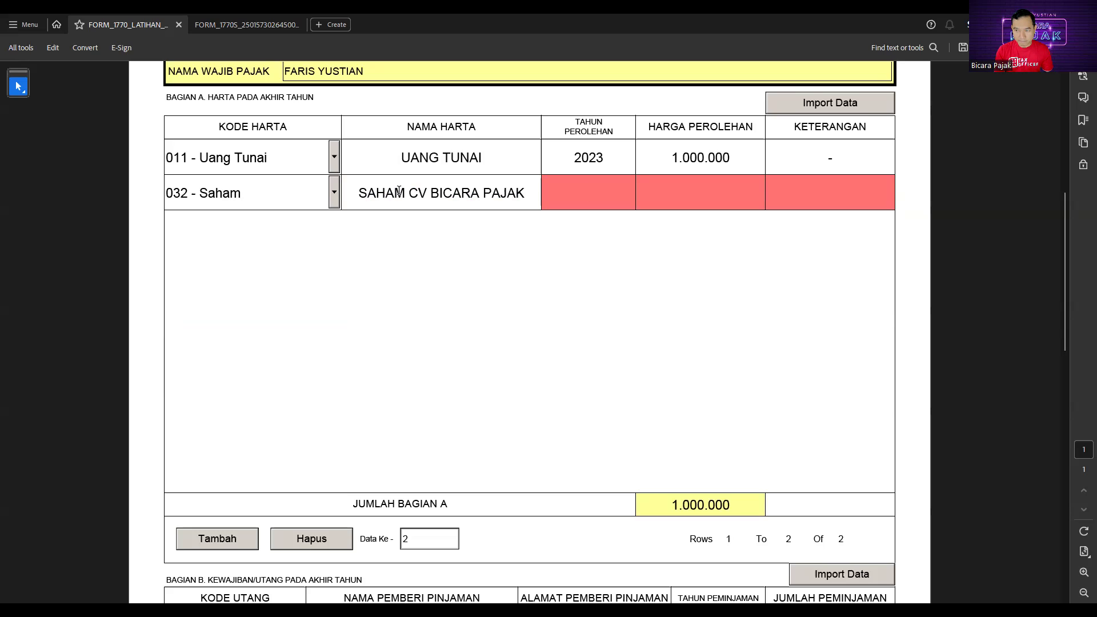
type("2020")
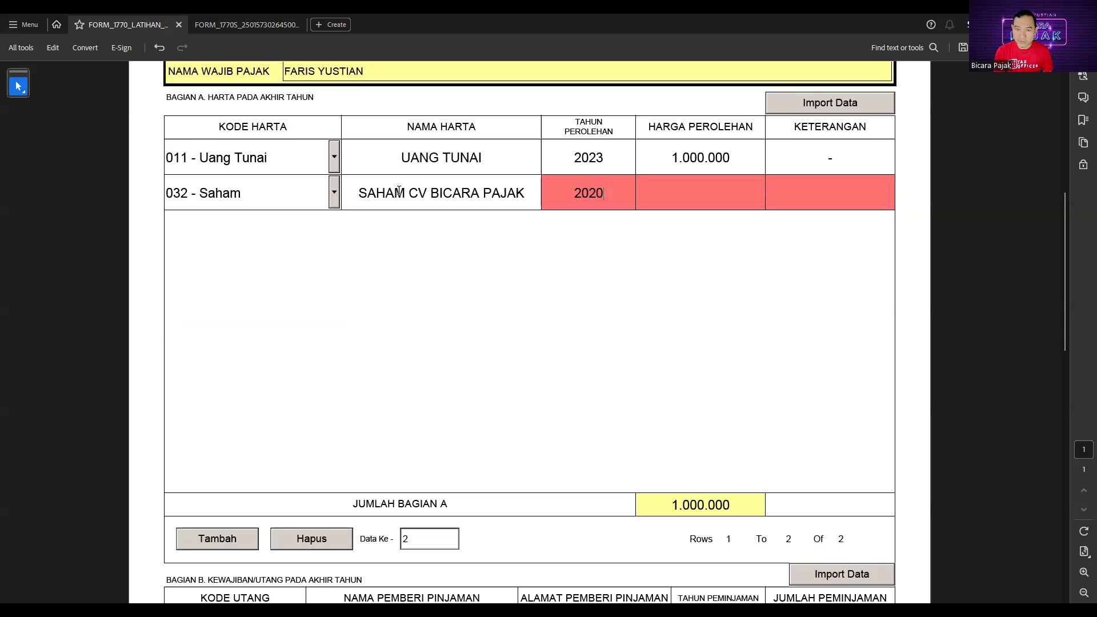
key("Tab")
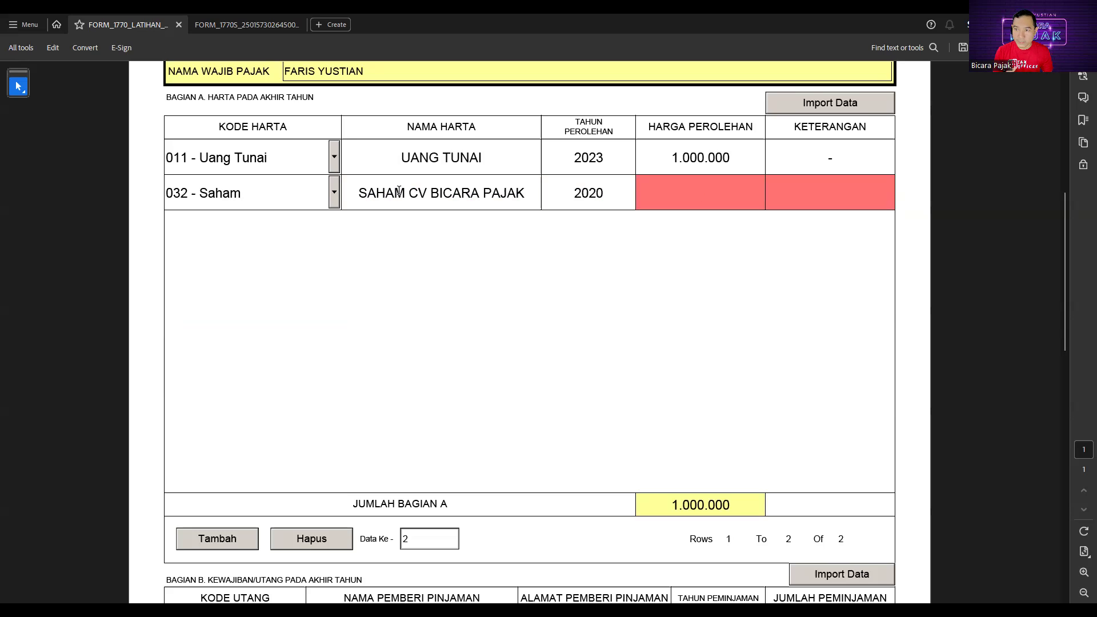
Set the share asset's acquisition price to 500.000.000 and its remark to SAHAM PENDIRI.
type("500")
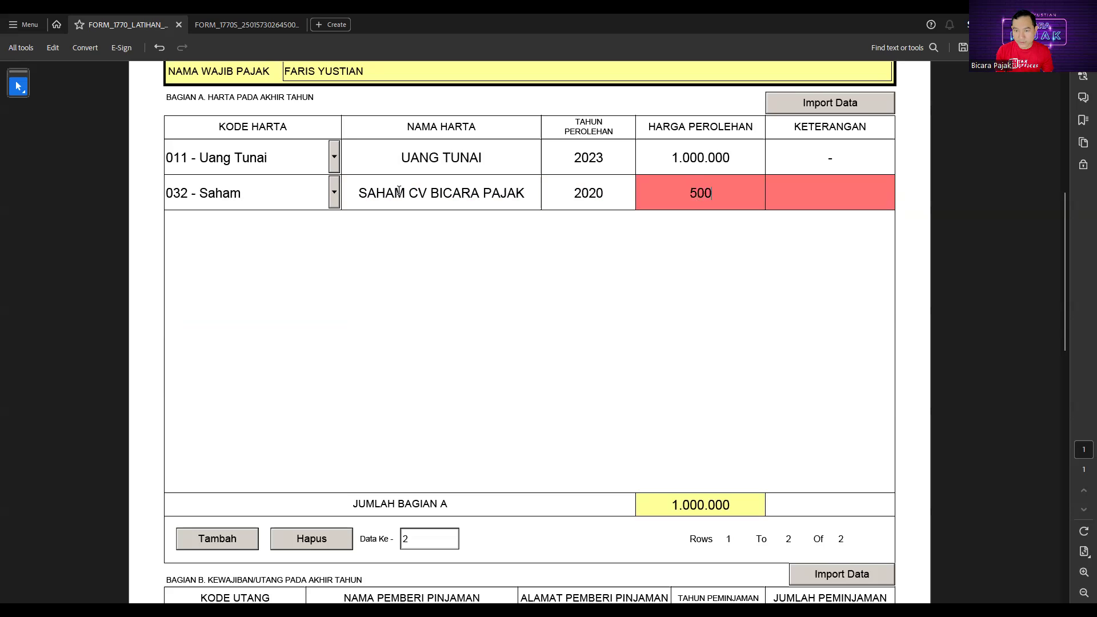
type(".000.000")
key("Tab")
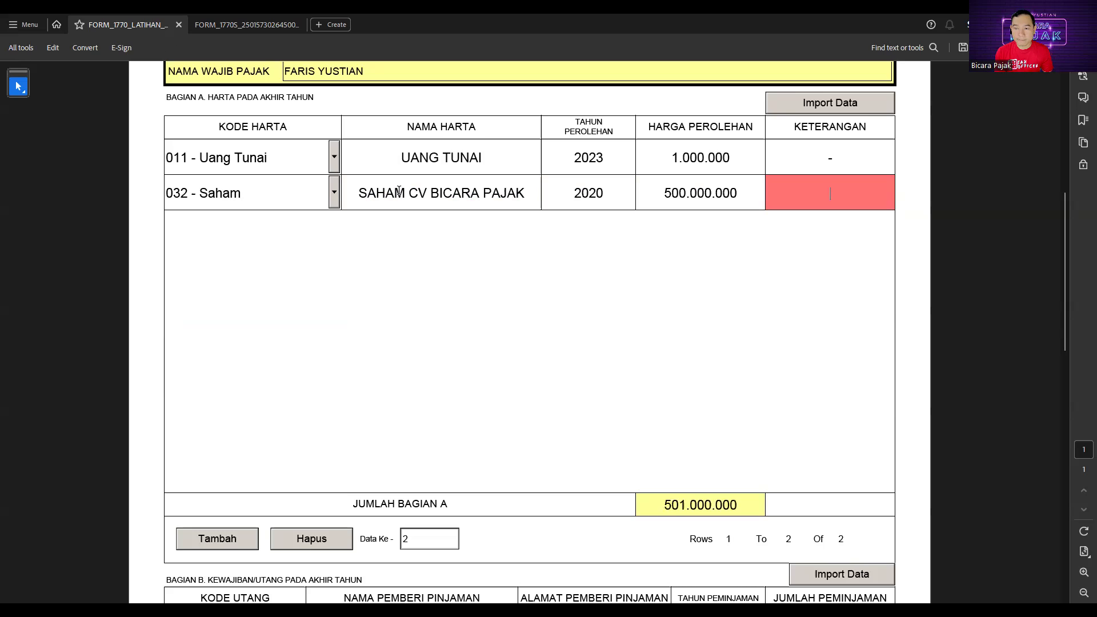
type("SAHAM PENDIRI")
key("Tab")
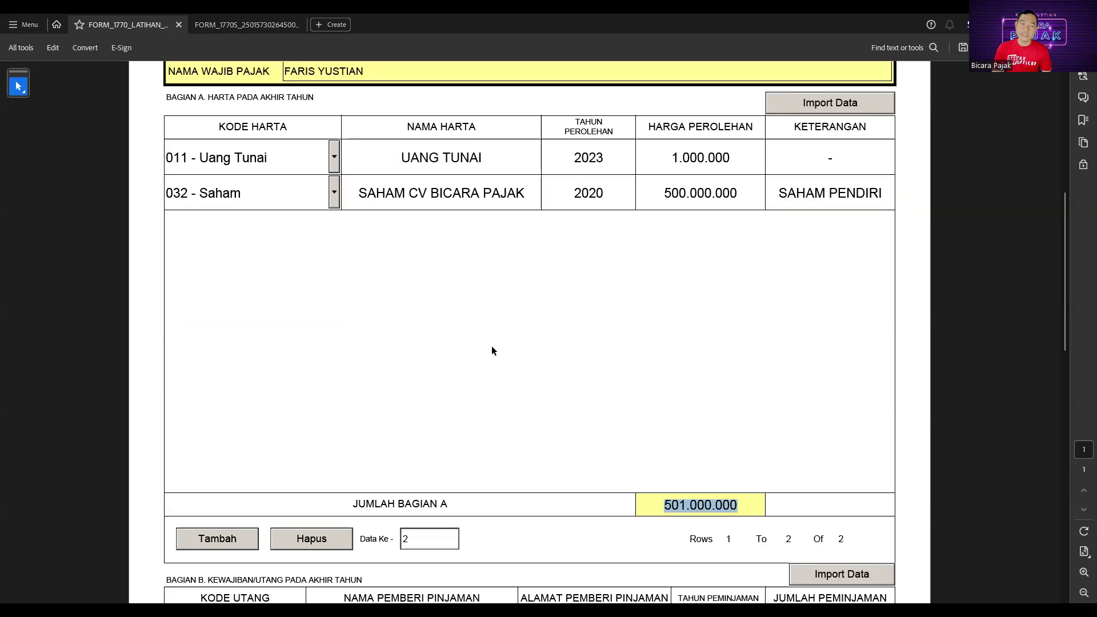
Replace the share asset's remark with 80 PERSEN SAHAM CV BICARA PAJAK.
left_click(782, 190)
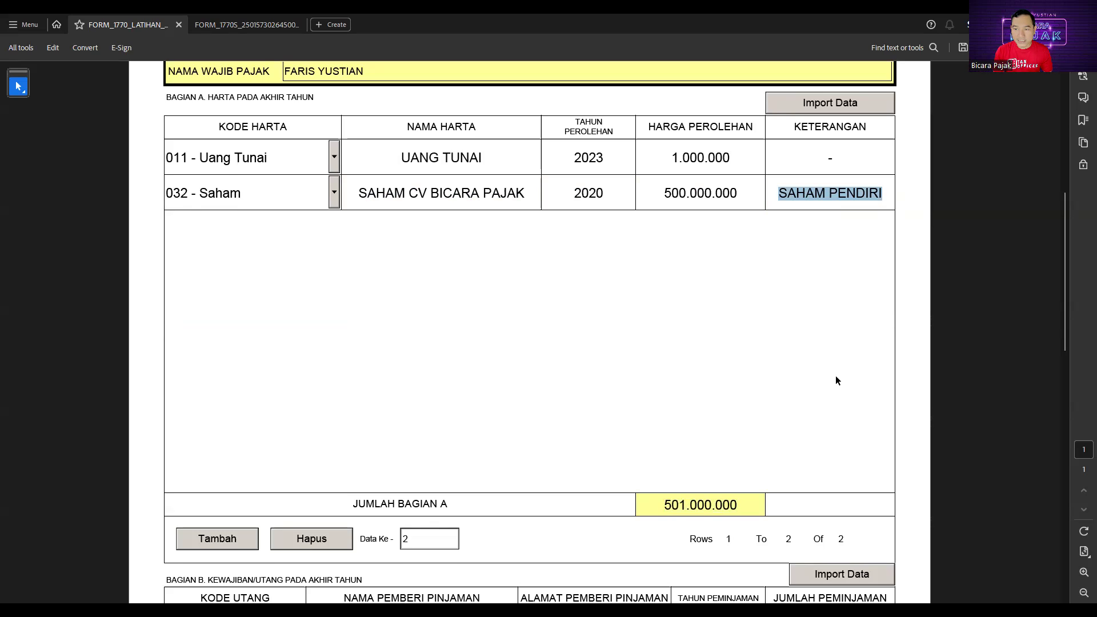
type("80")
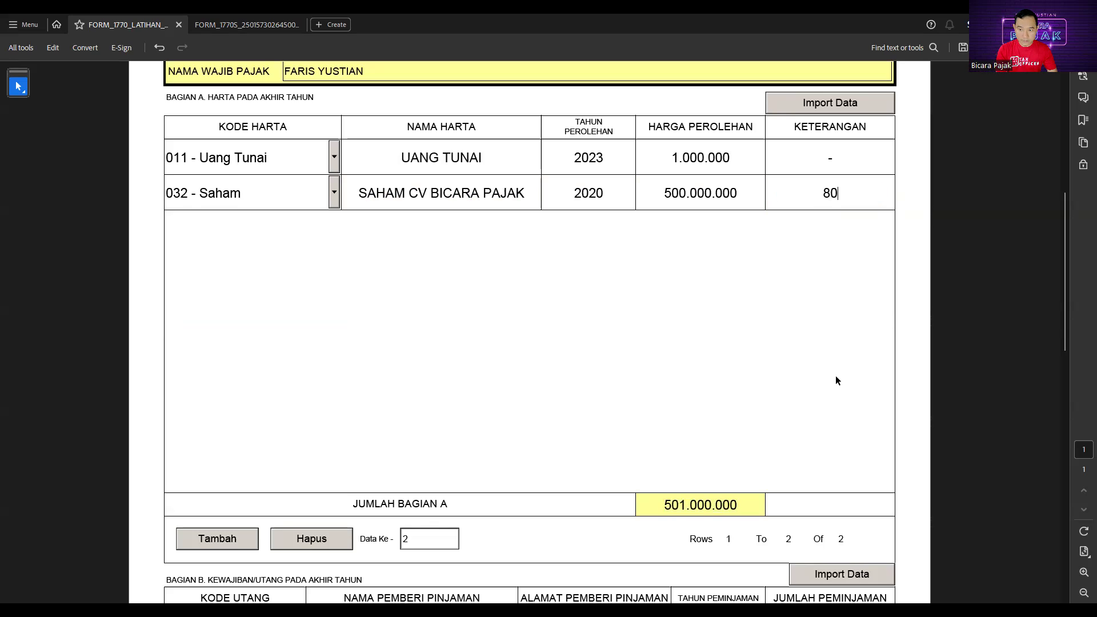
type(" SAHAM")
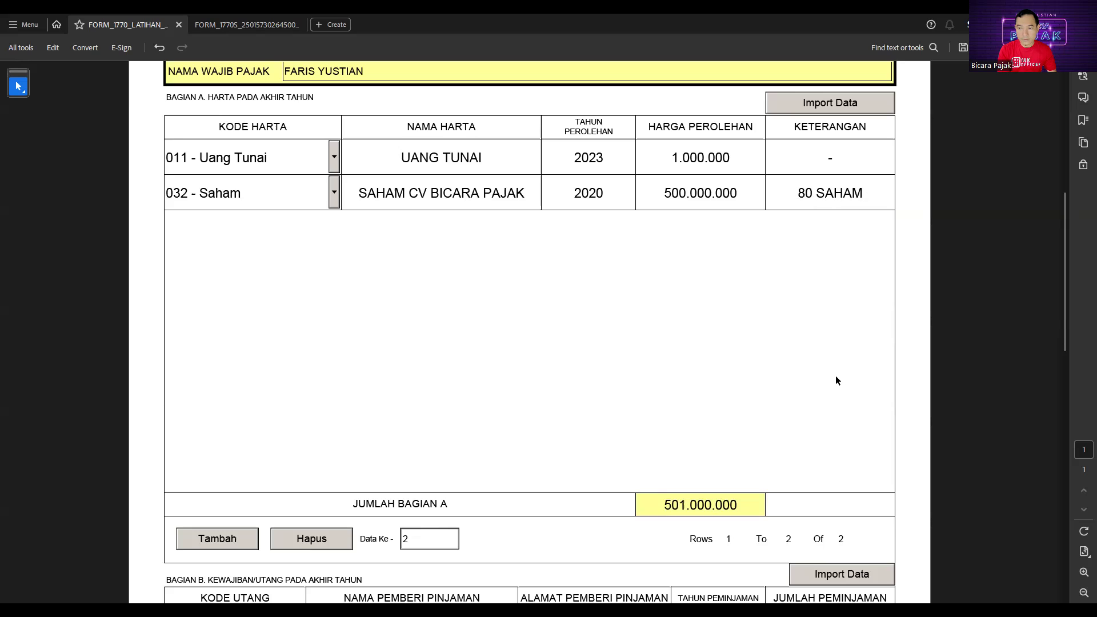
key("BackSpace")
key("BackSpace")
key("BackSpace")
key("BackSpace")
key("BackSpace")
type("PER")
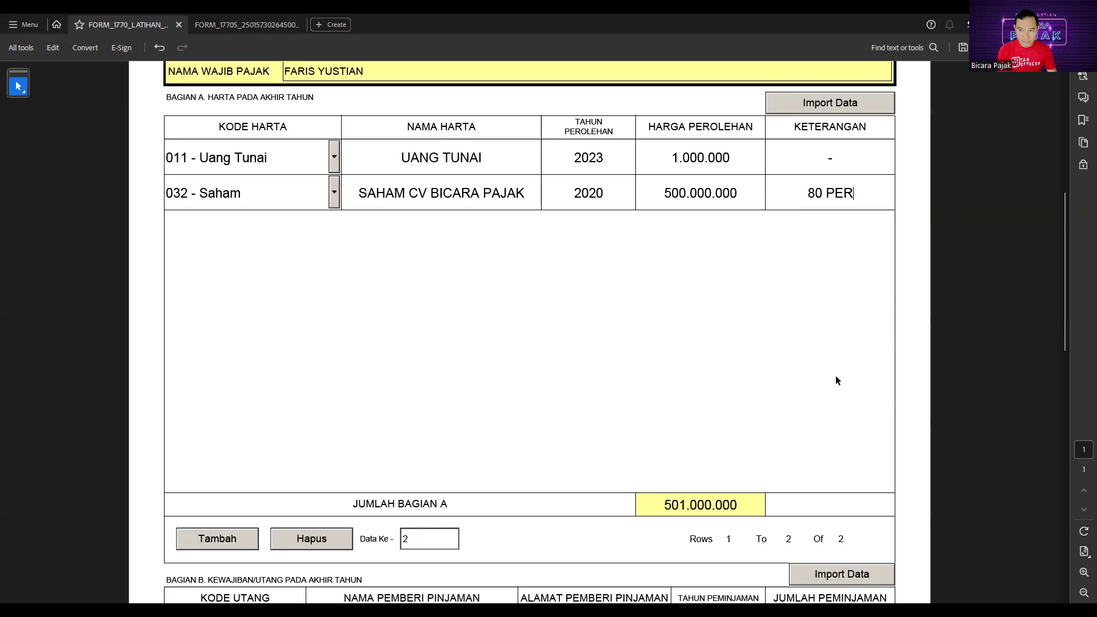
type("SEN SAHA")
key("BackSpace")
type("HAM PT")
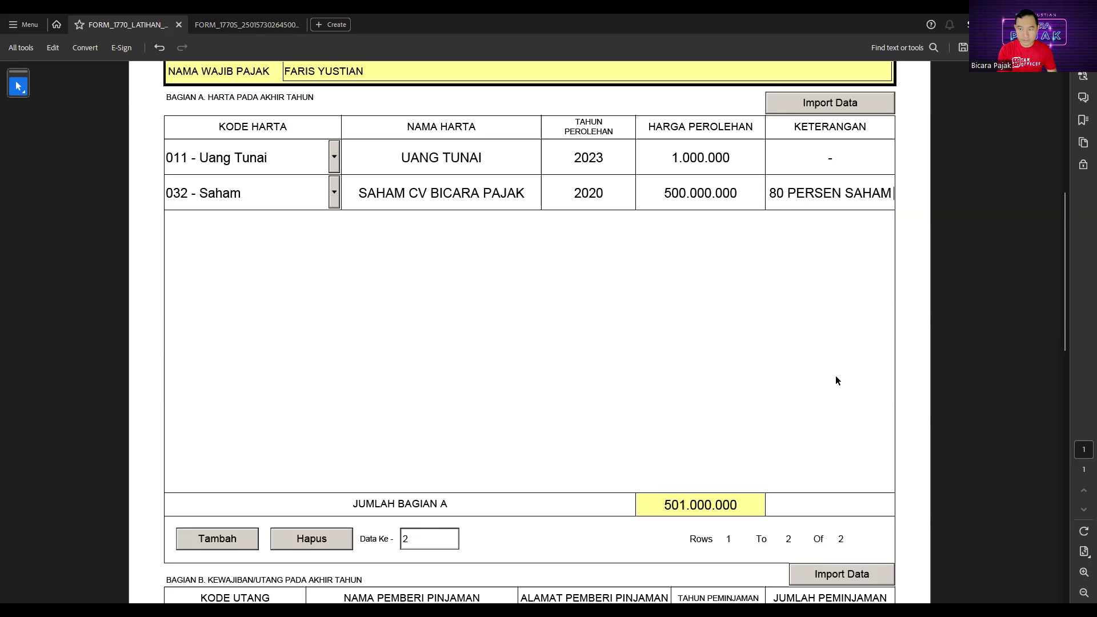
key("BackSpace")
key("BackSpace")
type("CV")
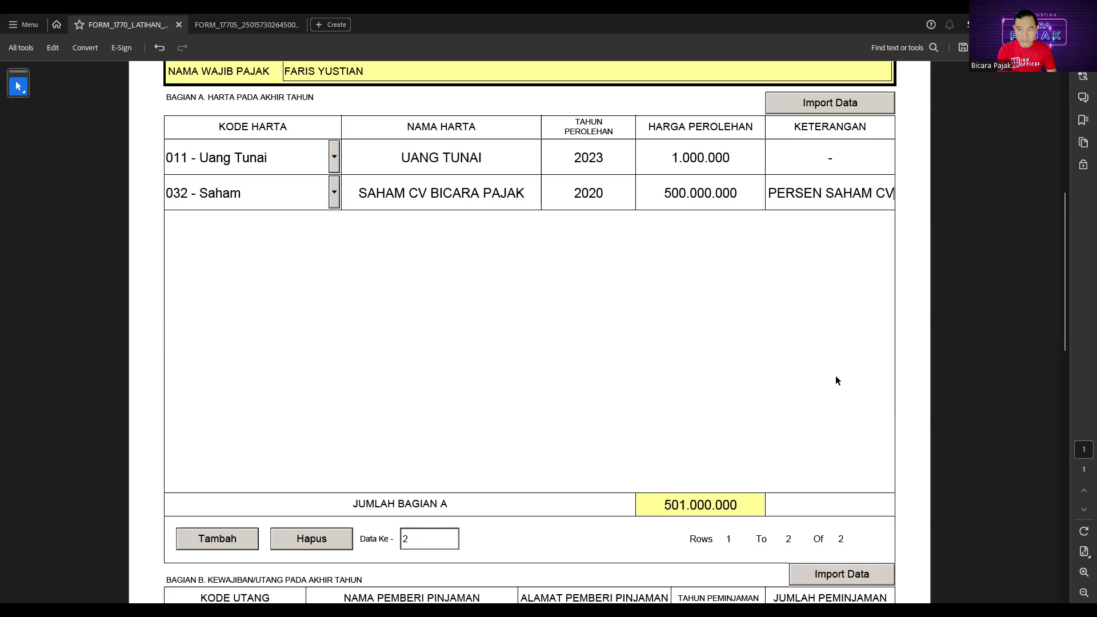
type(" BICAR APAJA")
key("BackSpace")
key("BackSpace")
key("BackSpace")
key("BackSpace")
key("BackSpace")
key("BackSpace")
type("A PAJAK")
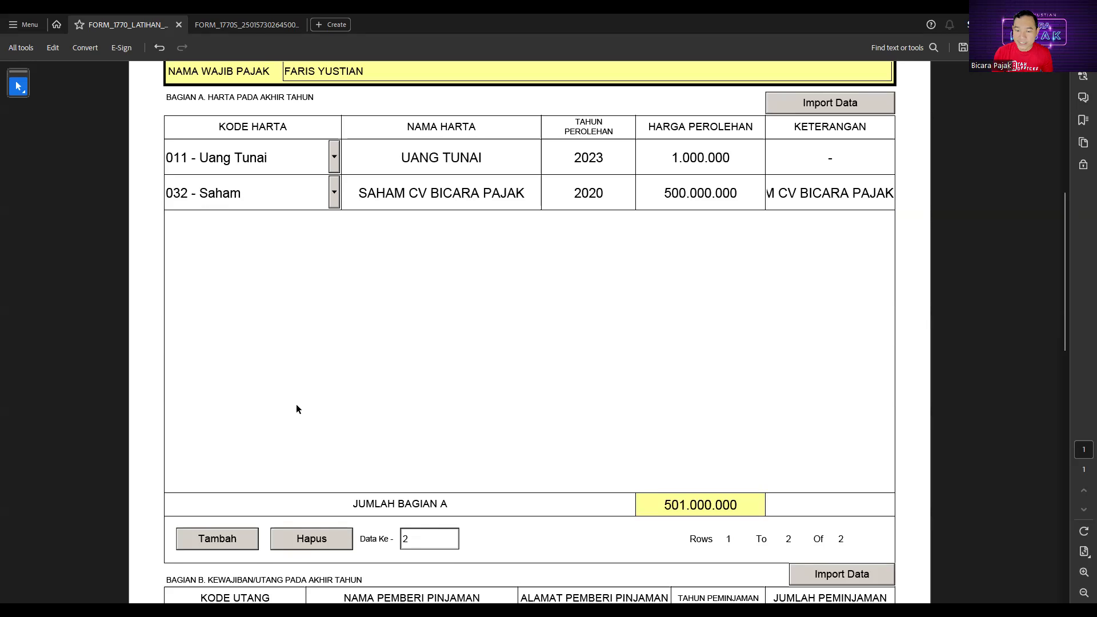
Check the Bagian B debts section of Lampiran IV and proceed to Lampiran III of the return.
scroll(296, 403, "down", 3)
scroll(302, 527, "down", 3)
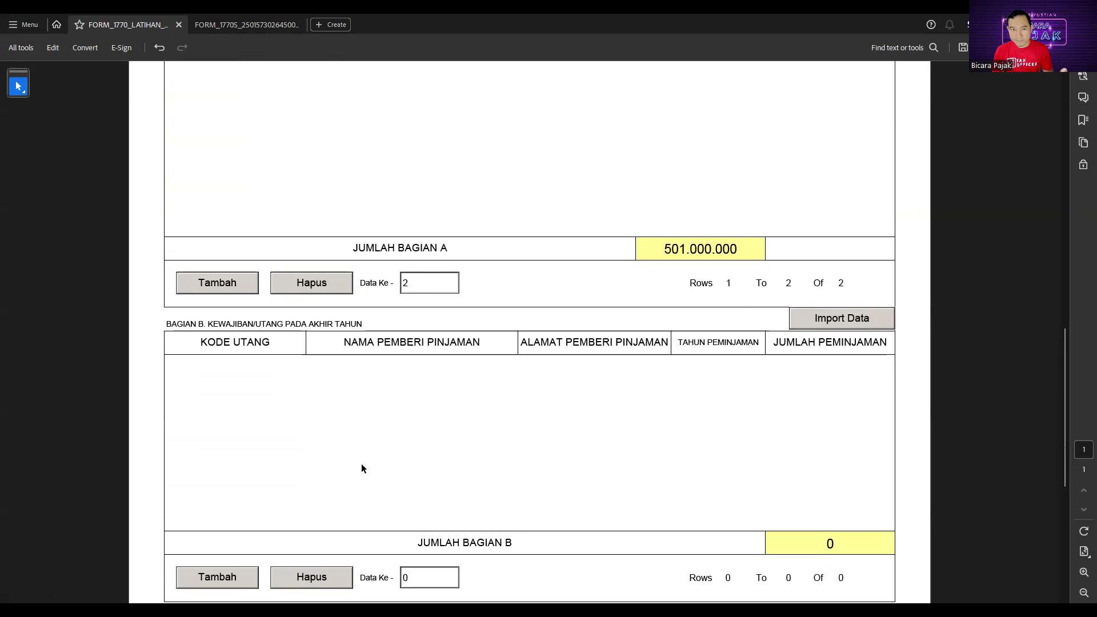
scroll(321, 471, "up", 6)
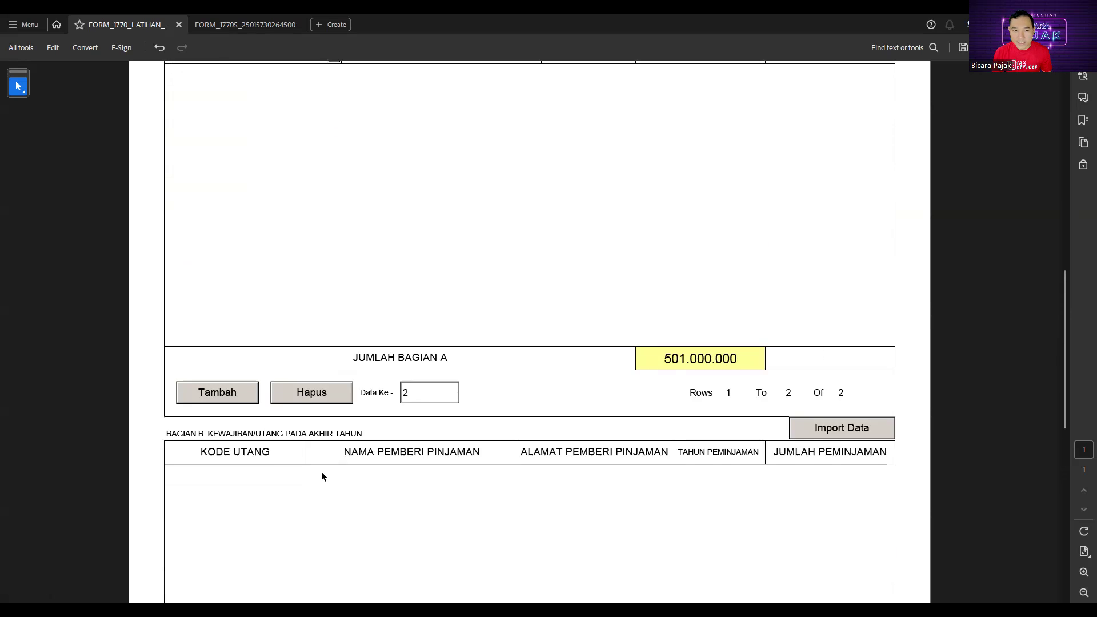
scroll(220, 296, "up", 4)
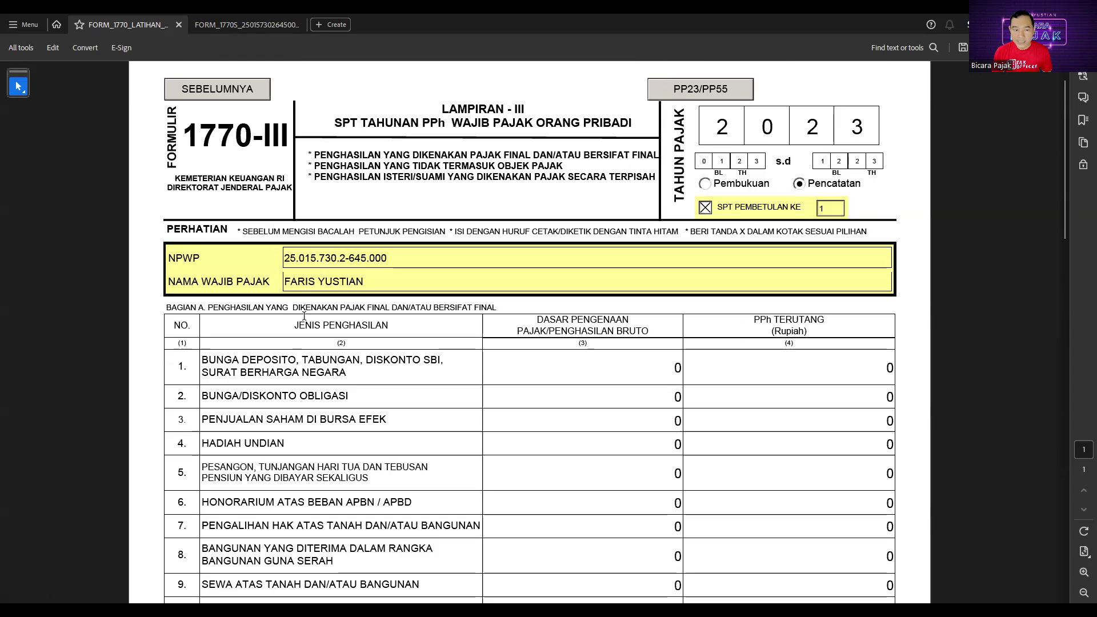
Examine the list of final-taxed income types in Bagian A of Lampiran III.
scroll(288, 358, "down", 3)
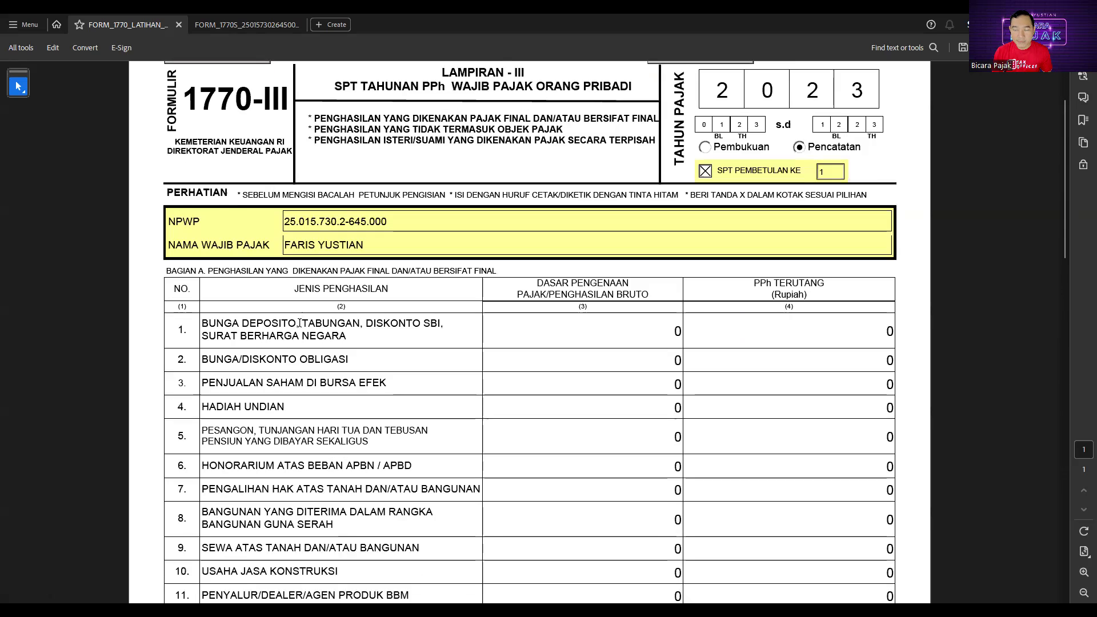
scroll(288, 358, "up", 1)
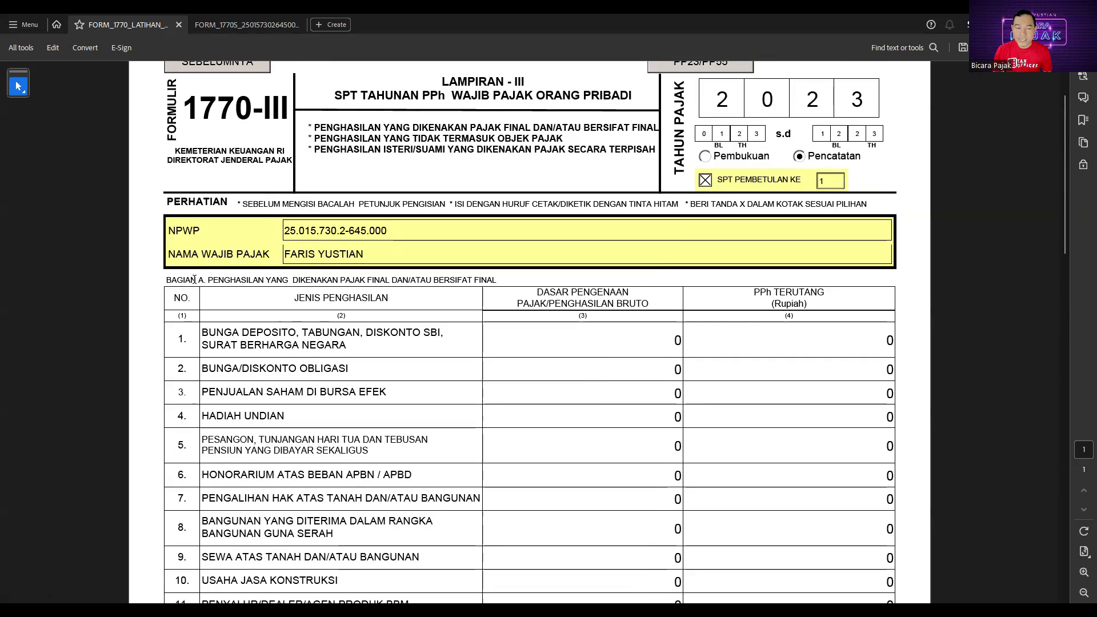
scroll(314, 279, "down", 4)
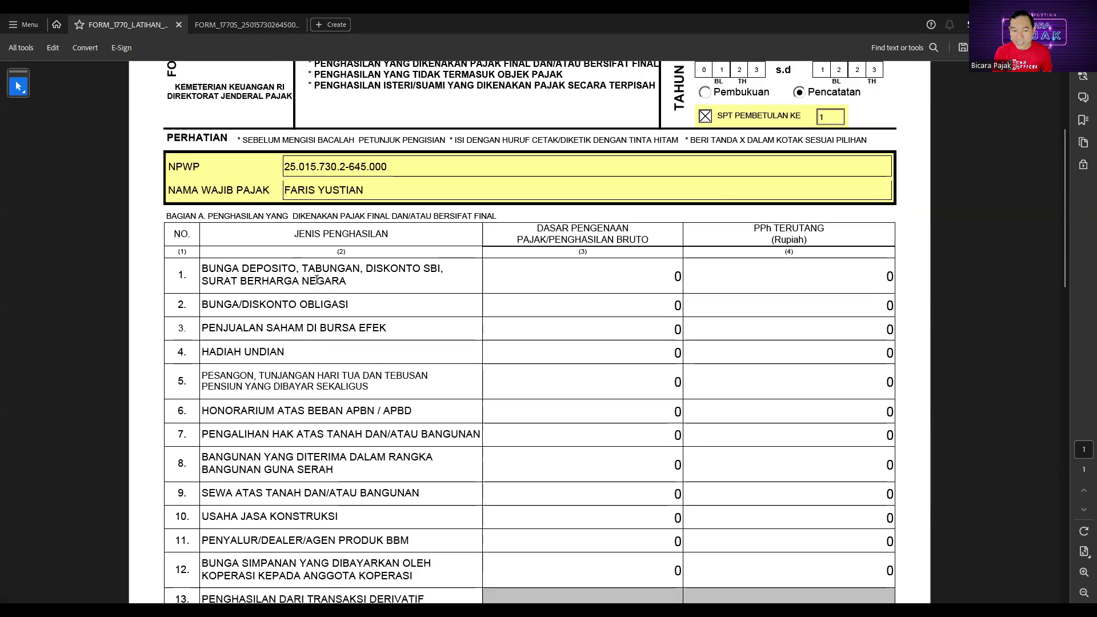
Enter 40.000.000 as the CV profit share in item 3 of Bagian B, non-taxable income, in Lampiran III.
scroll(311, 409, "down", 4)
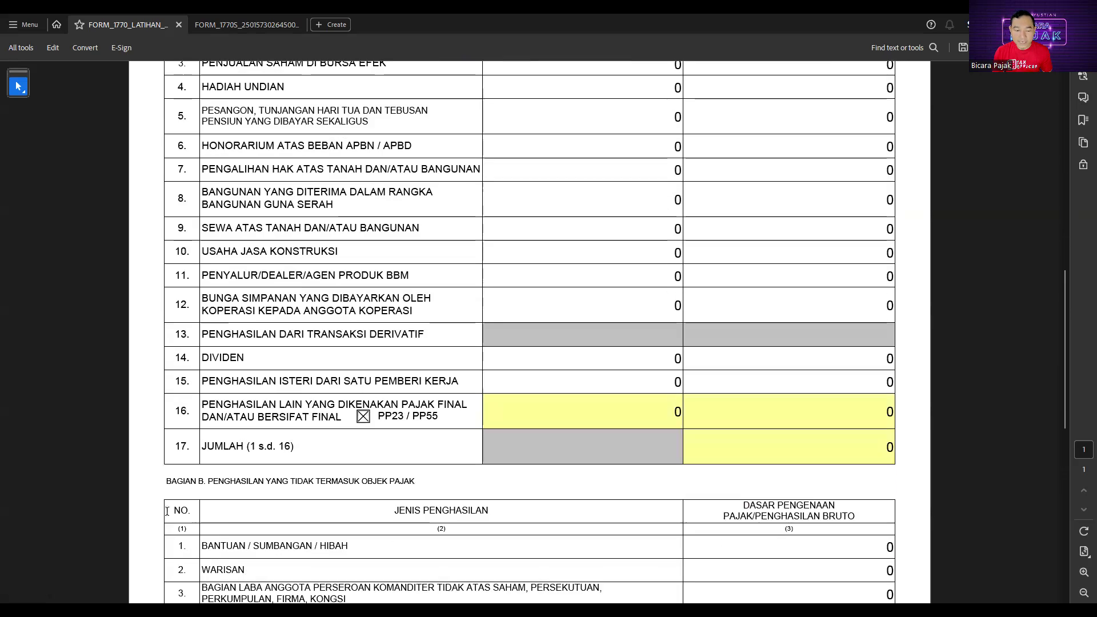
scroll(268, 430, "down", 2)
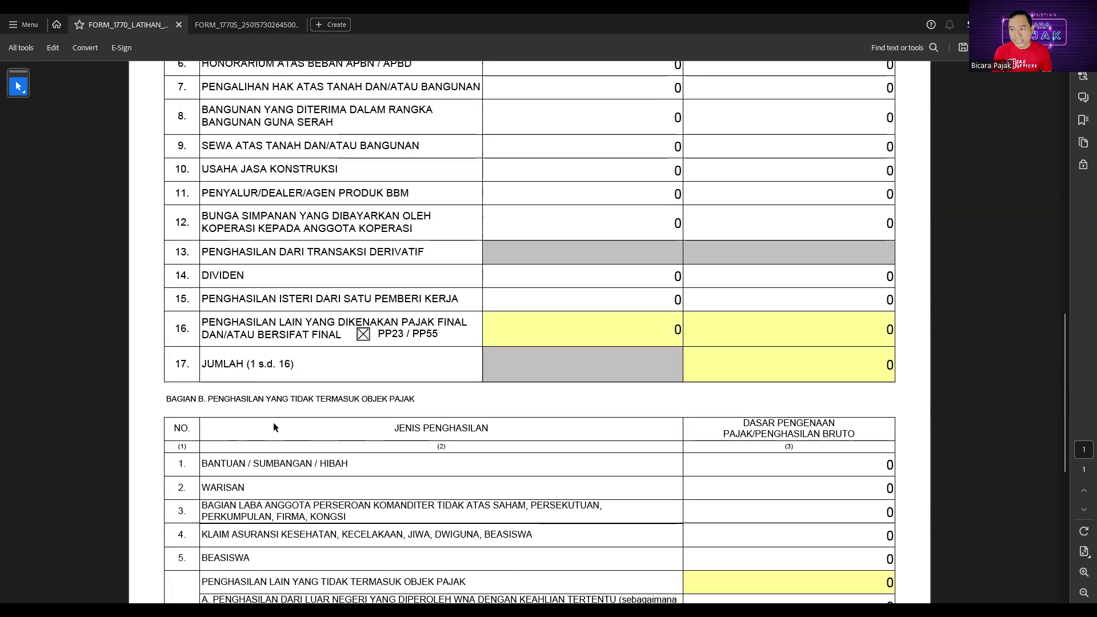
scroll(276, 427, "down", 1)
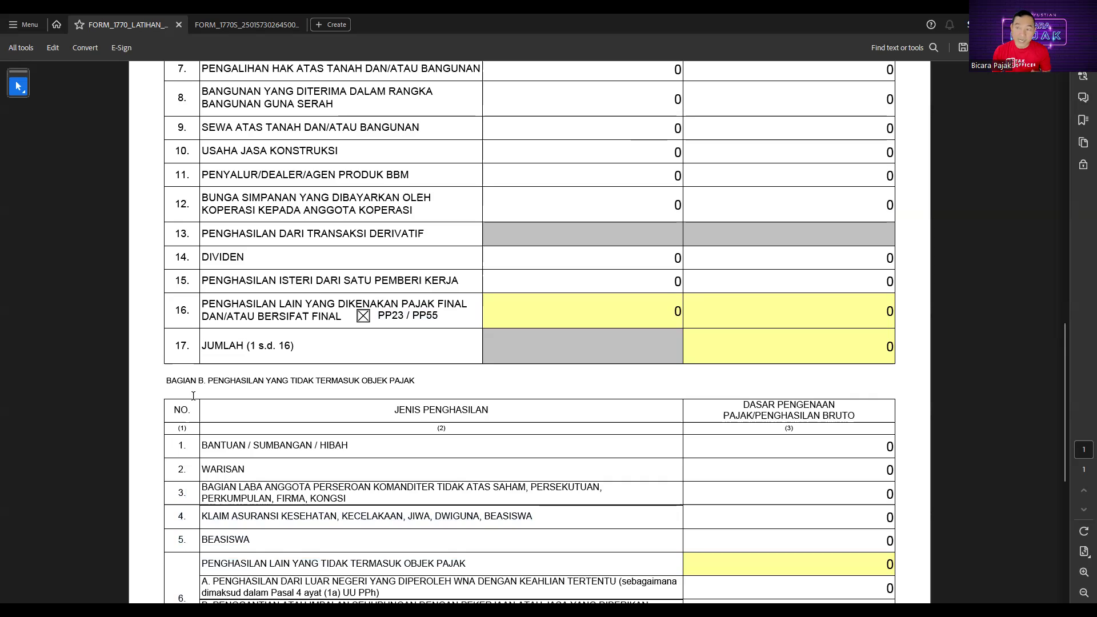
scroll(193, 395, "up", 10)
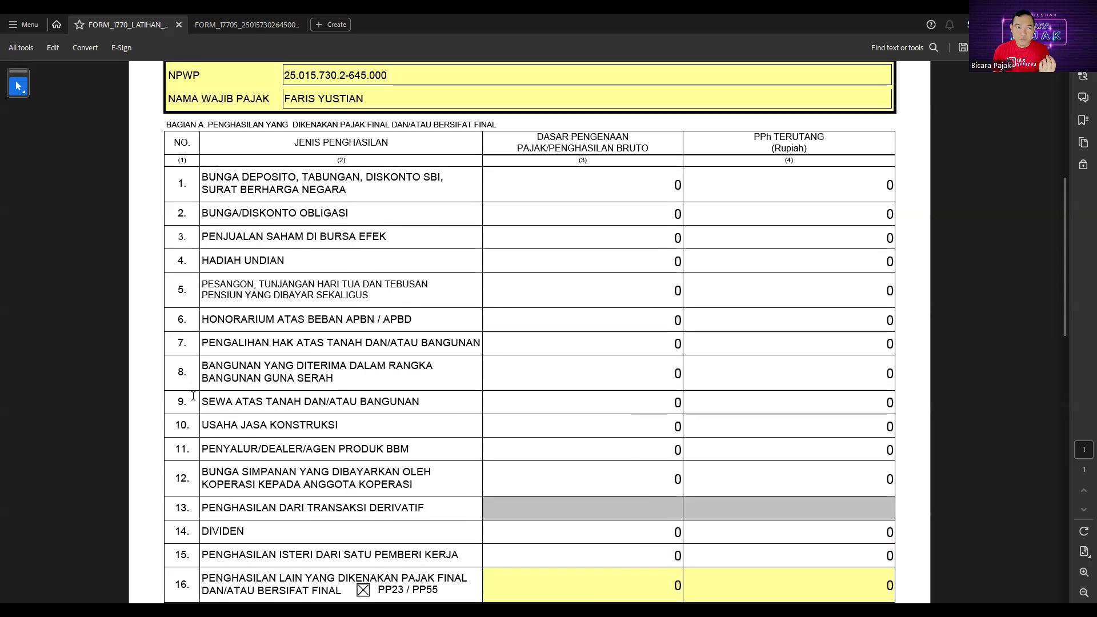
scroll(193, 395, "up", 1)
scroll(258, 301, "down", 7)
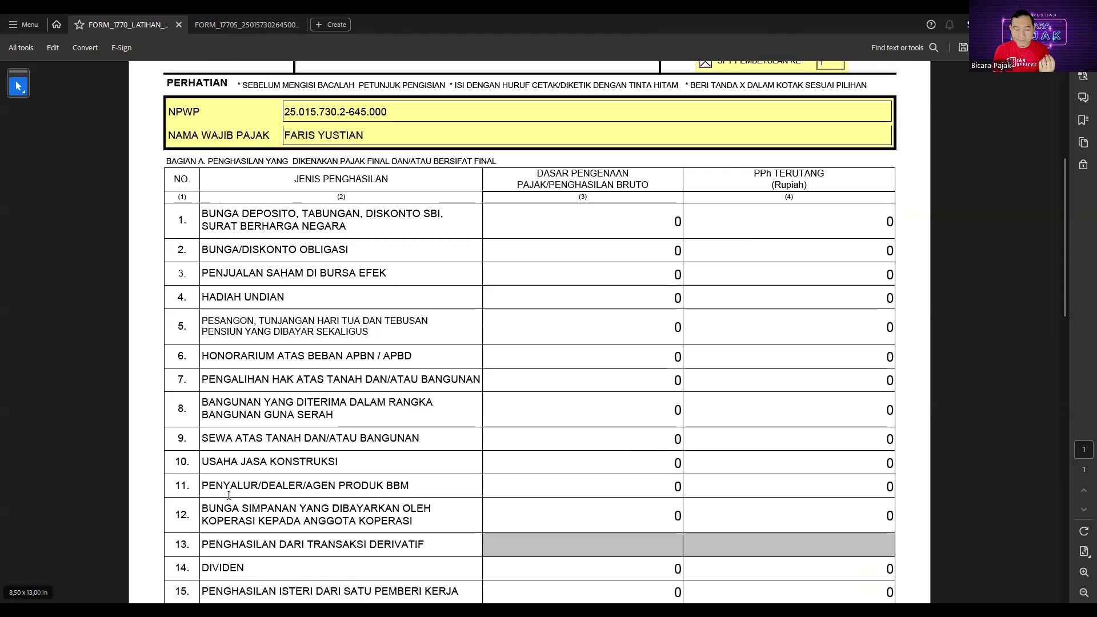
scroll(227, 522, "down", 1)
scroll(237, 520, "down", 1)
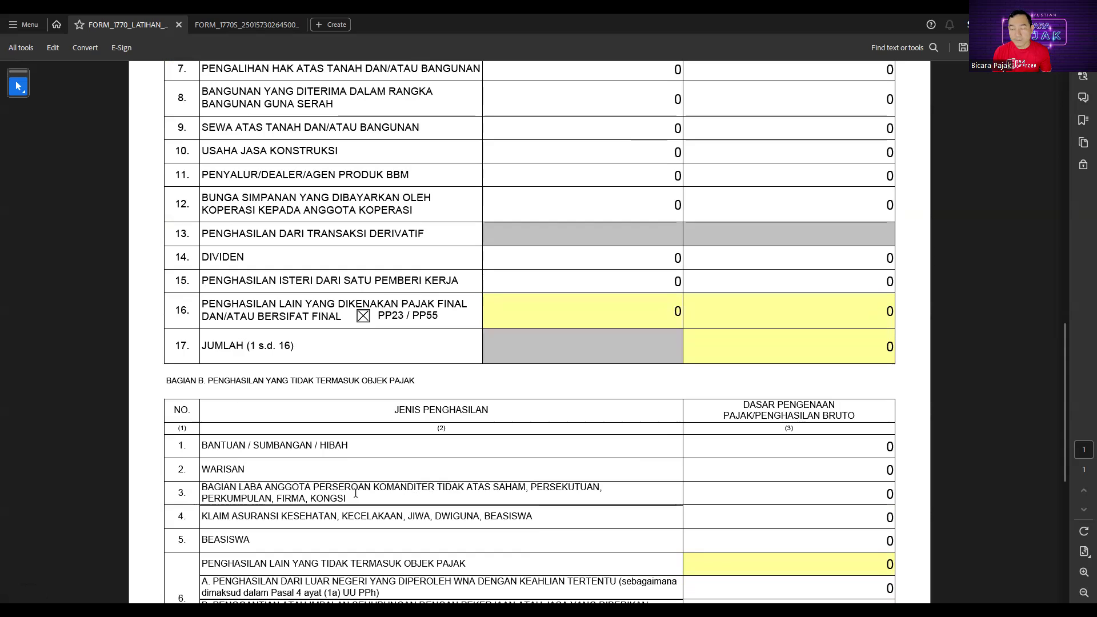
left_click(850, 485)
type("40.000.000")
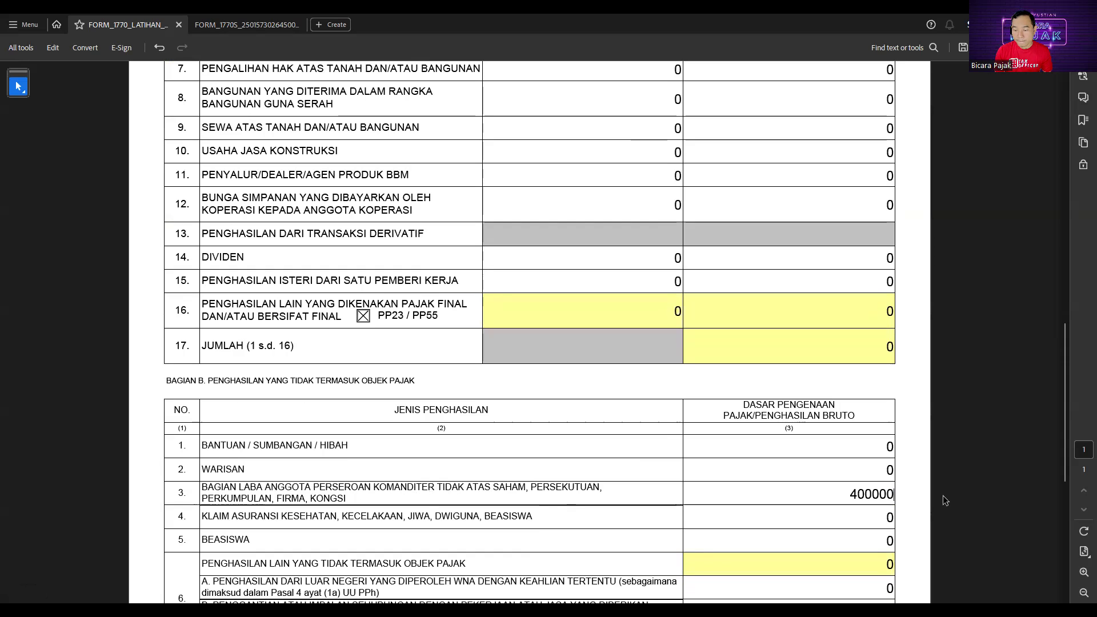
key("Tab")
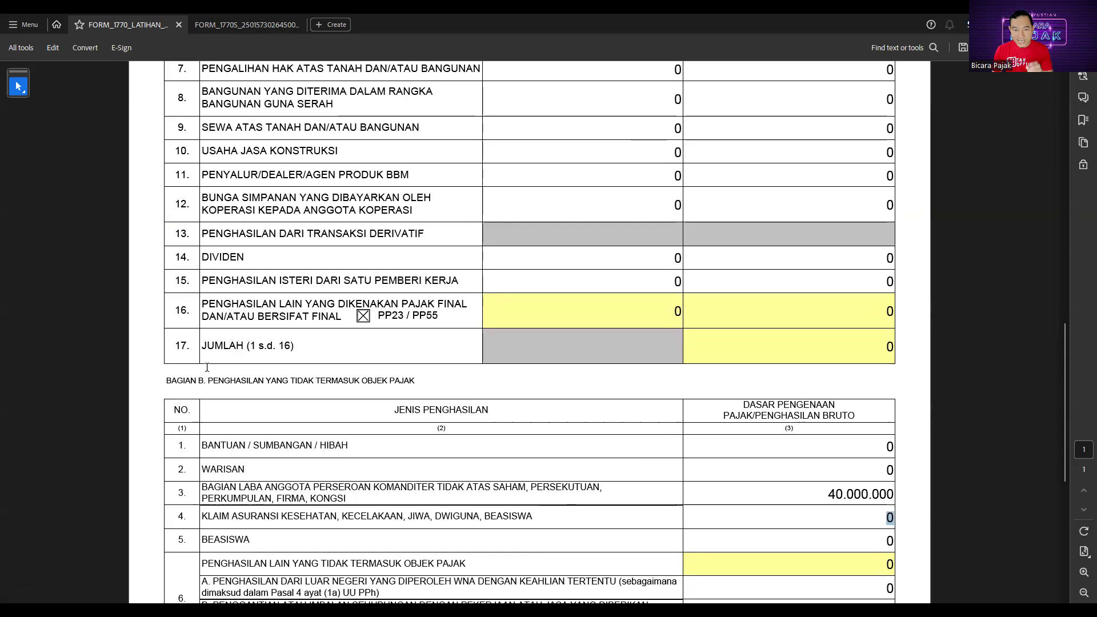
Report deposit and savings interest in Bagian A item 1 with gross income 10.000.000 and PPh terutang 2.000.000.
scroll(354, 431, "up", 3)
scroll(289, 436, "up", 1)
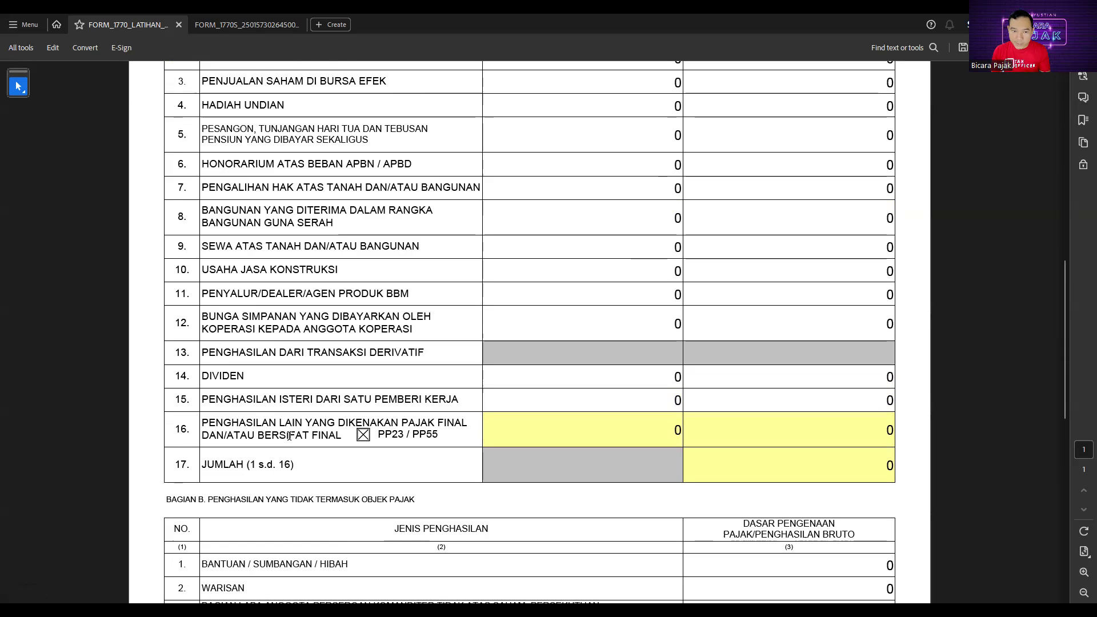
scroll(289, 435, "up", 4)
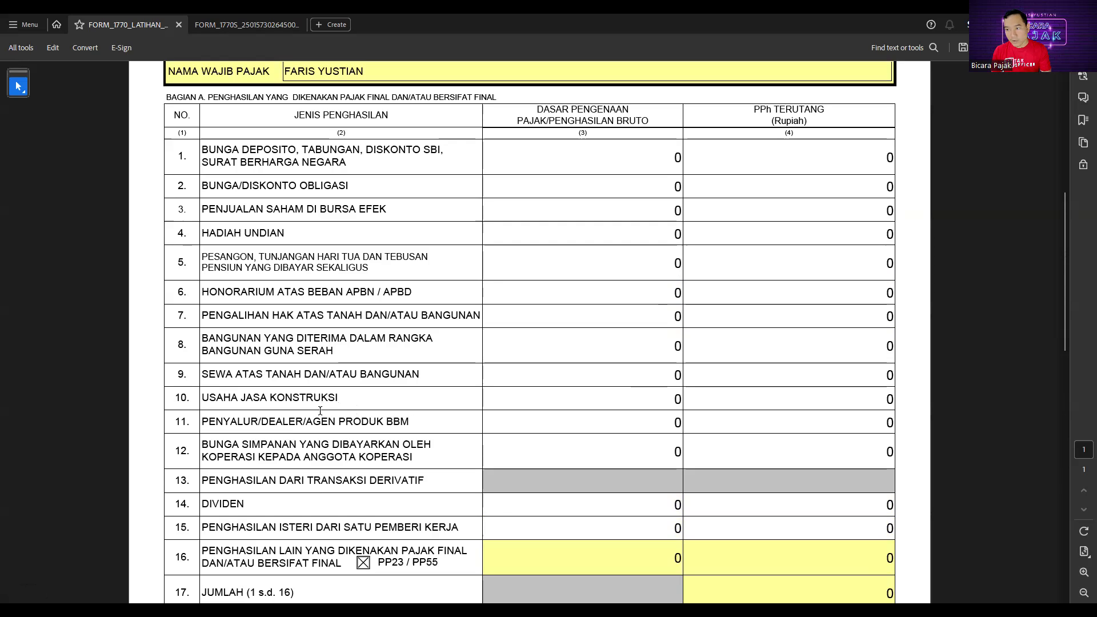
scroll(320, 413, "down", 1)
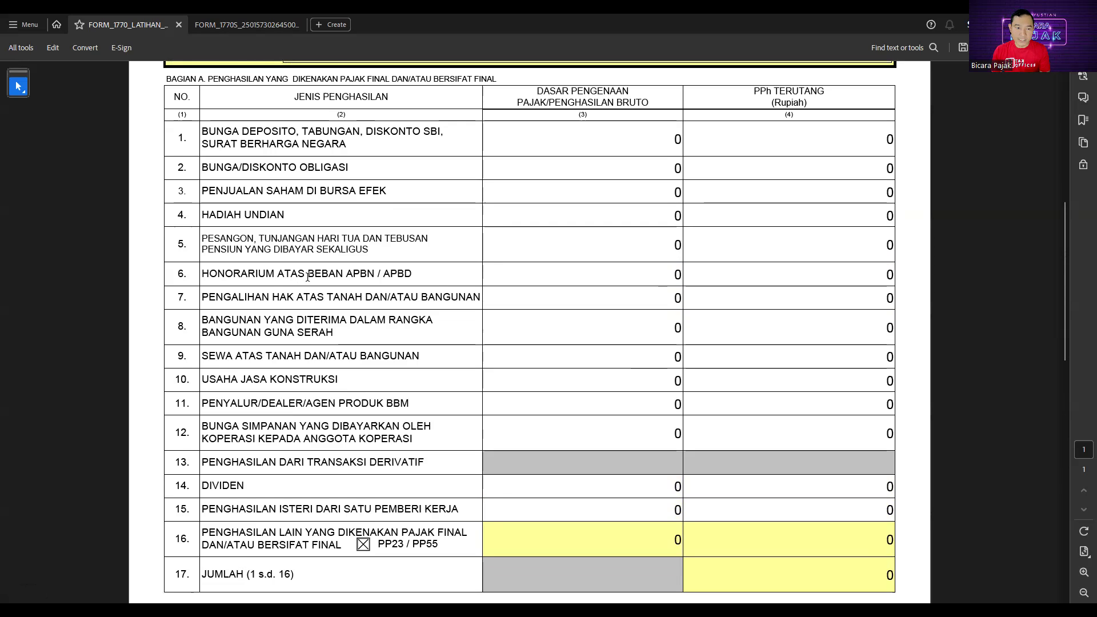
scroll(362, 351, "down", 1)
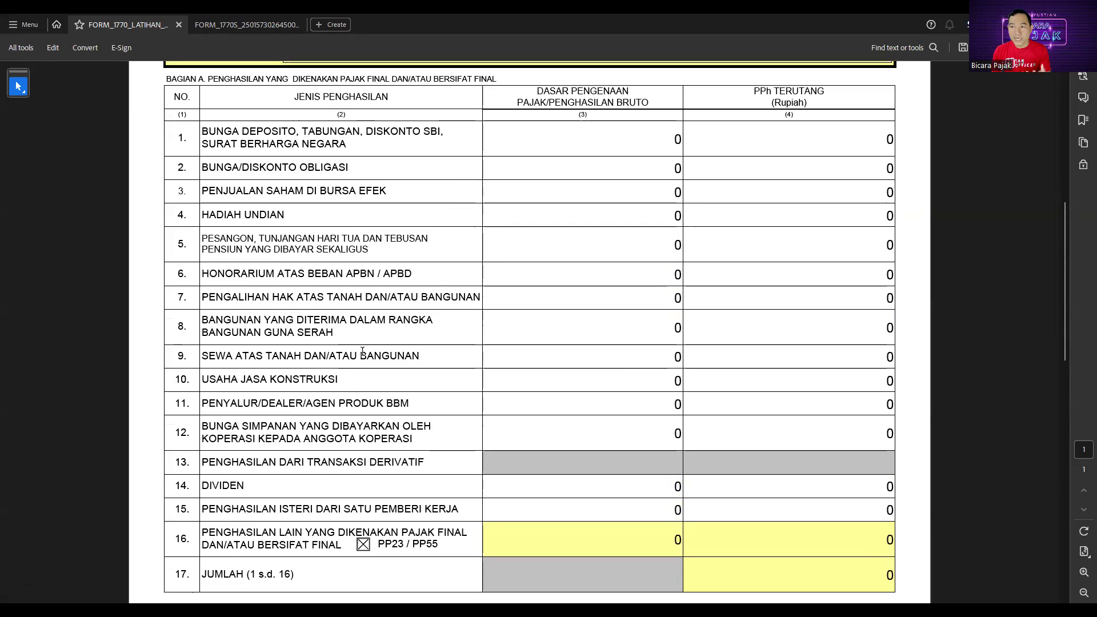
scroll(363, 352, "up", 3)
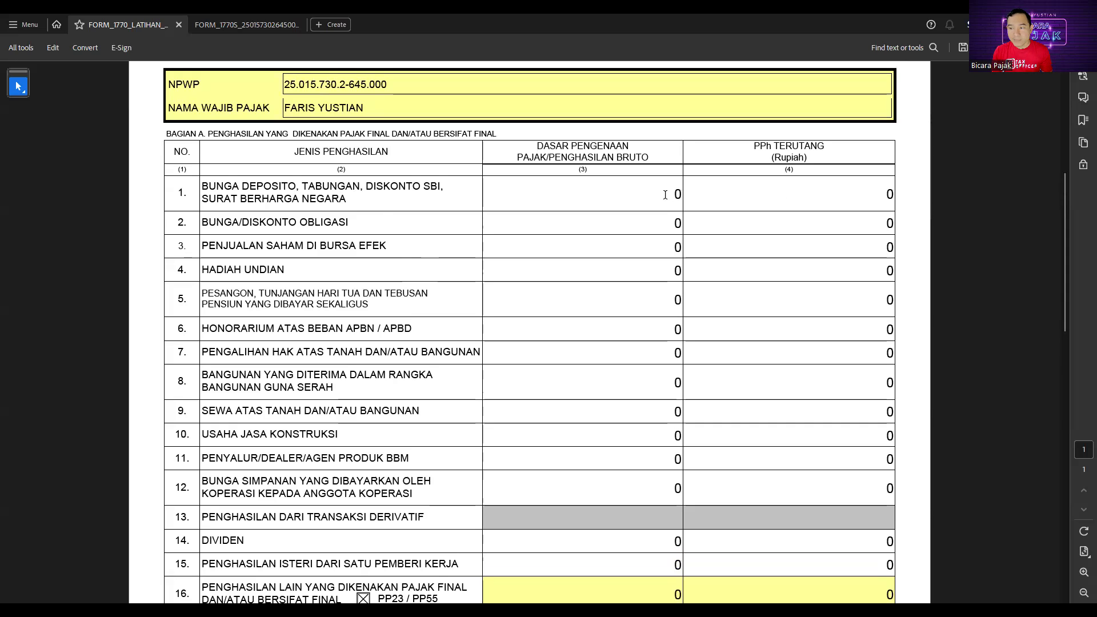
left_click_drag(665, 195, 700, 194)
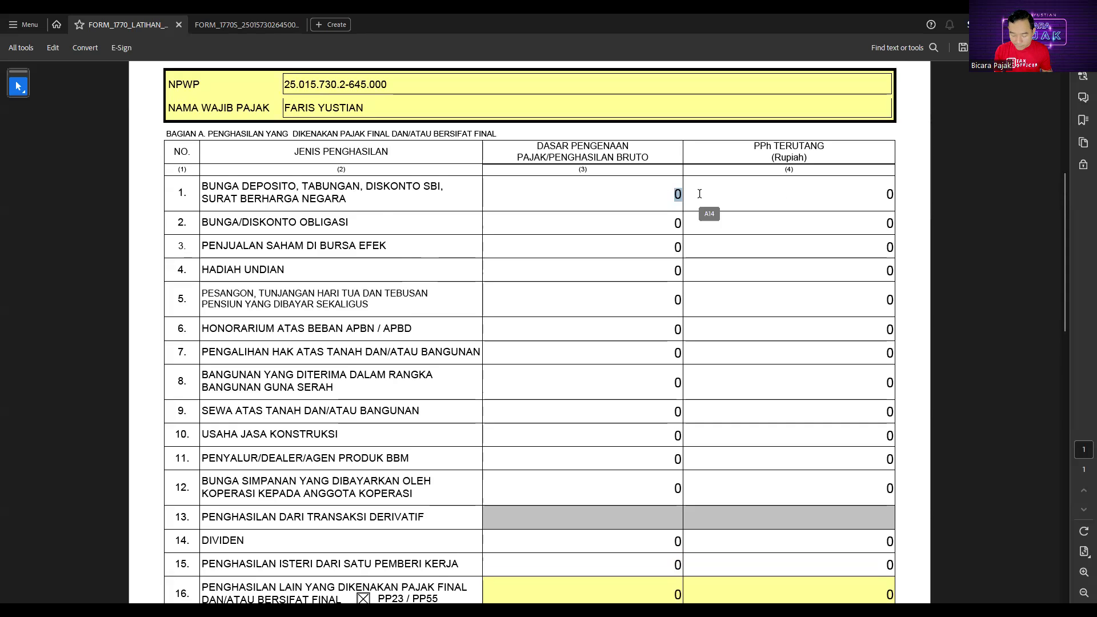
type("10.000.0")
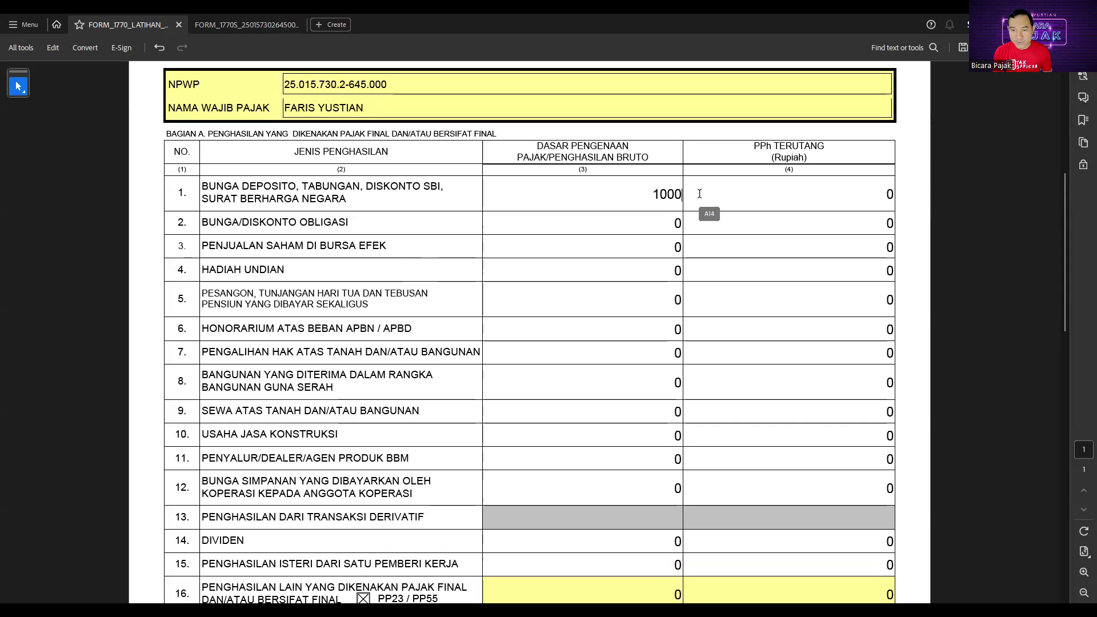
type("0000")
key("Tab")
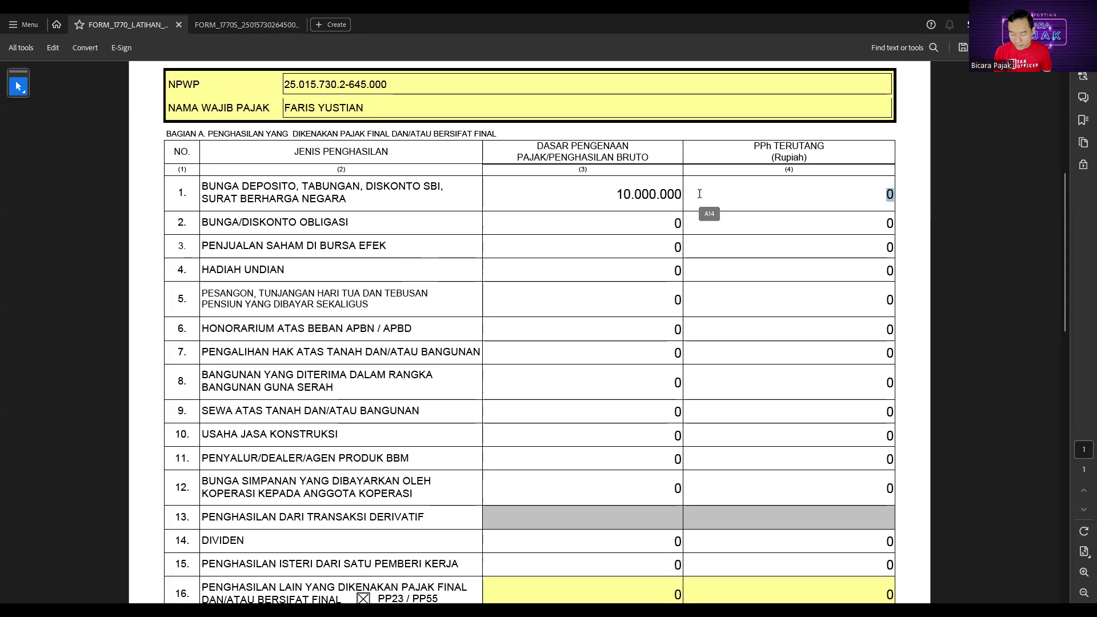
type("2000000")
key("Tab")
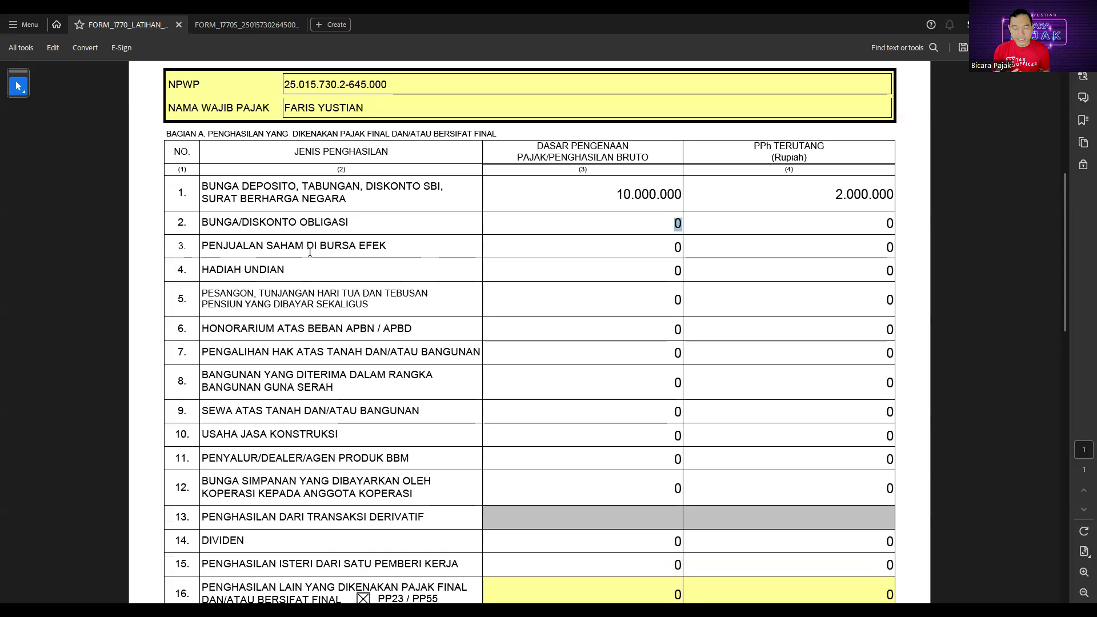
Open the PP23/PP55 list of gross turnover and final income tax payments from Lampiran III.
scroll(309, 252, "down", 2)
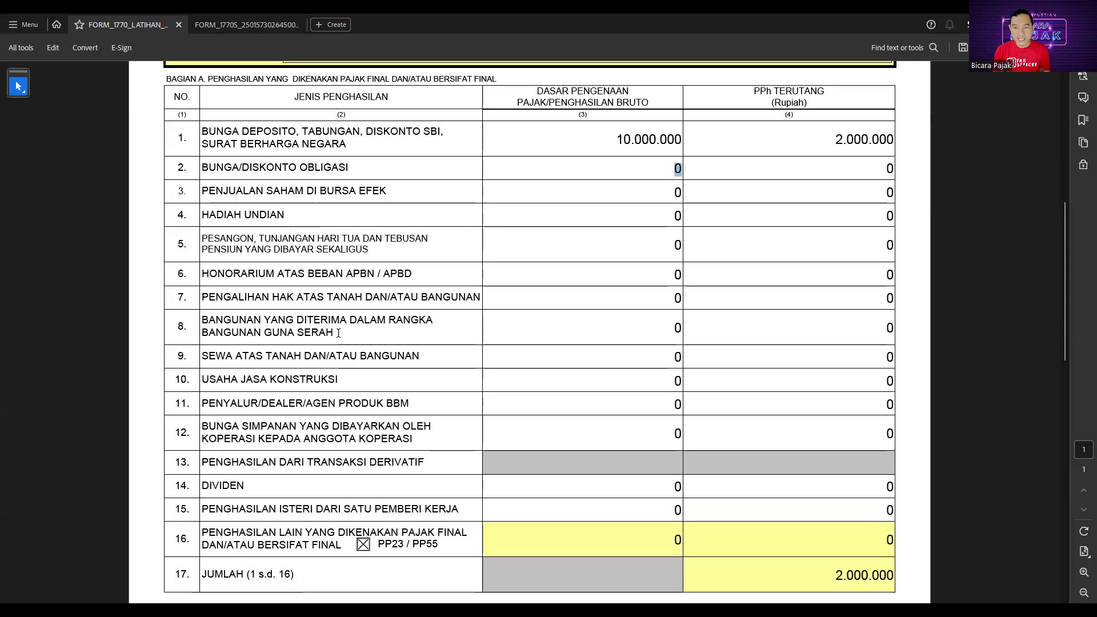
key("Tab")
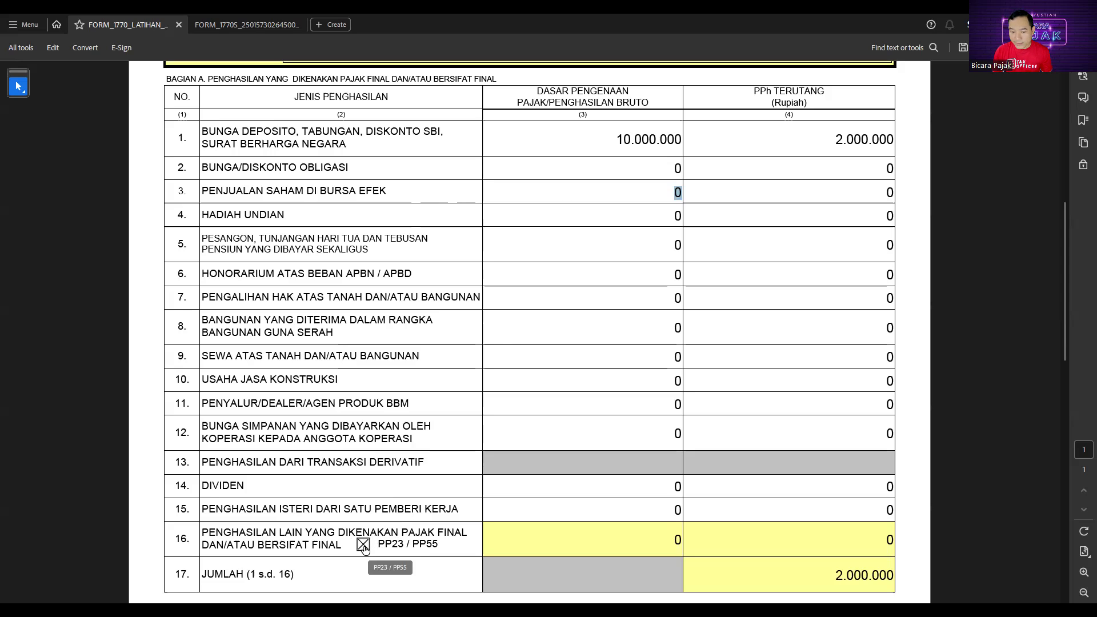
scroll(451, 365, "up", 5)
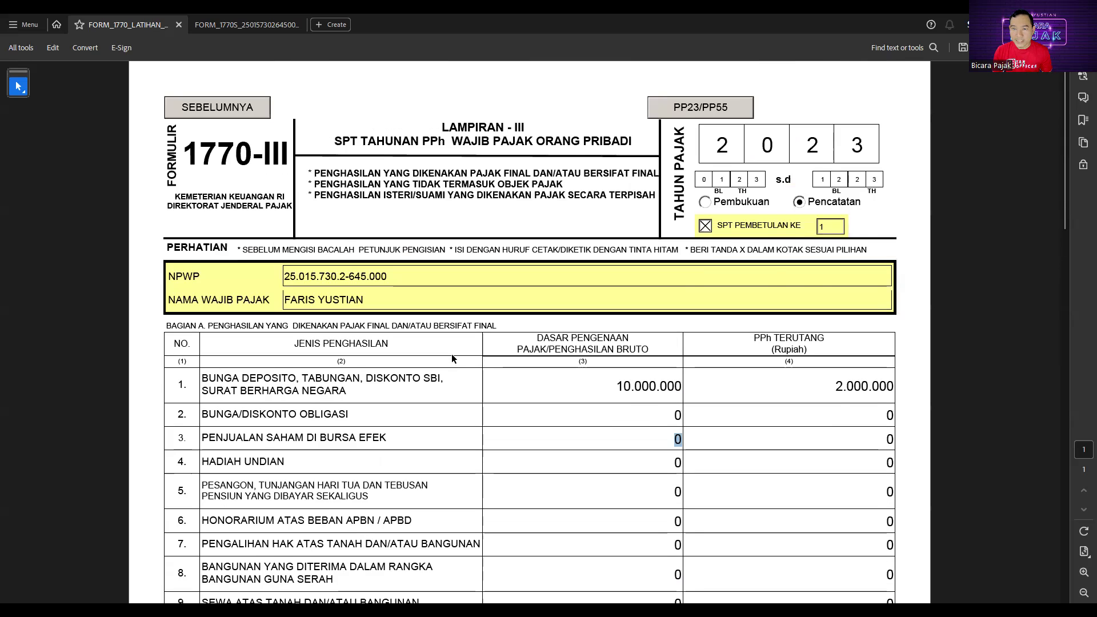
left_click(688, 108)
scroll(273, 309, "down", 3)
scroll(272, 309, "down", 3)
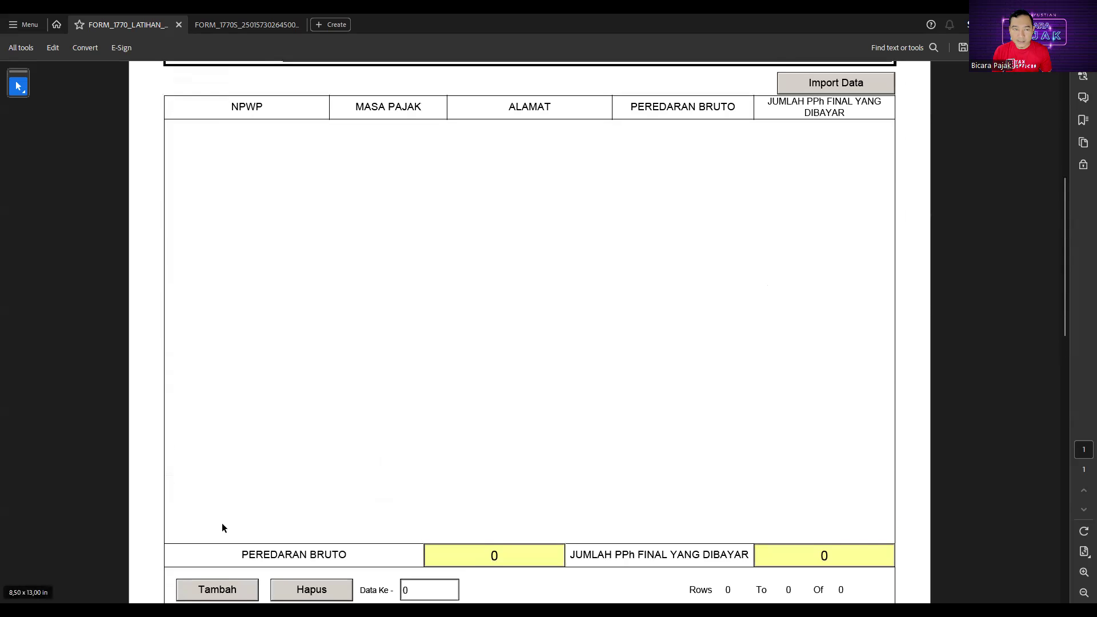
scroll(223, 527, "down", 1)
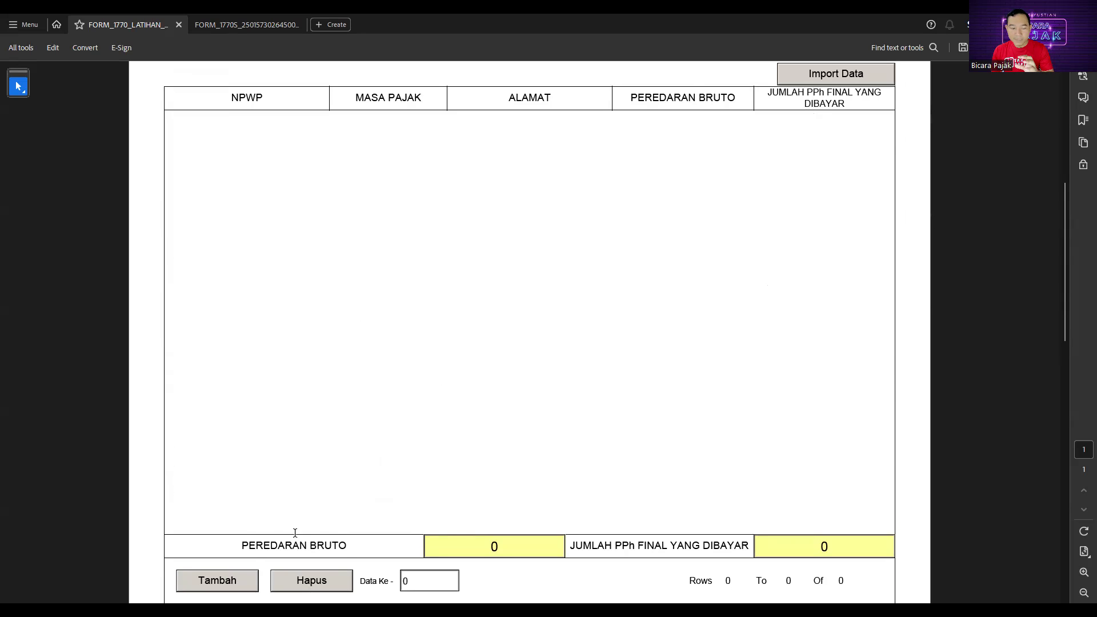
Try out a blank entry row in the PP23/PP55 list and remove it.
left_click(233, 584)
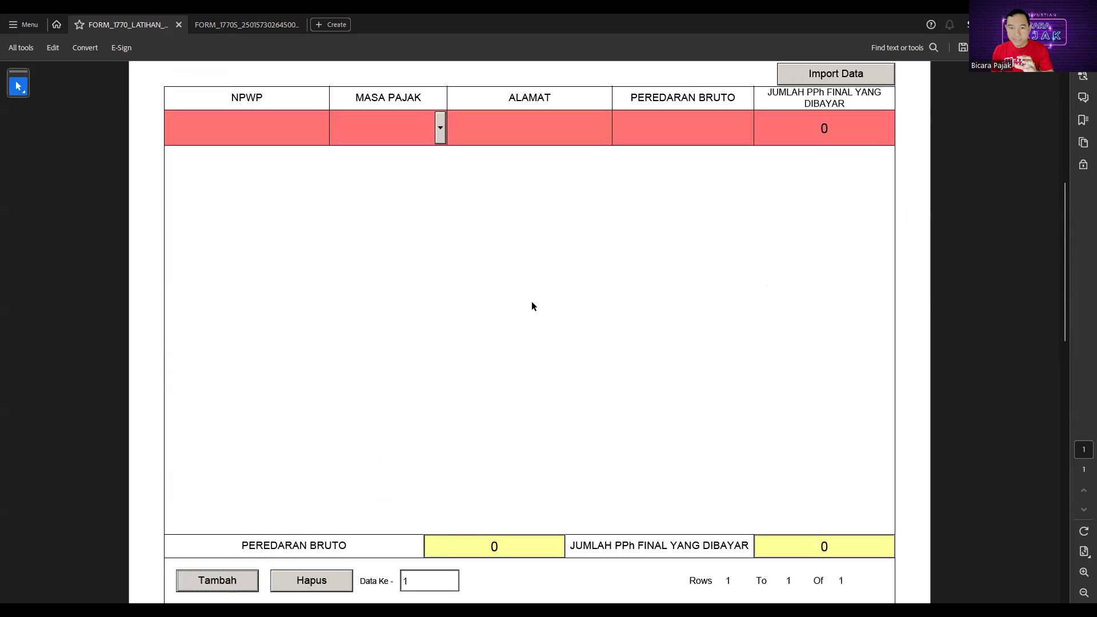
left_click(822, 129)
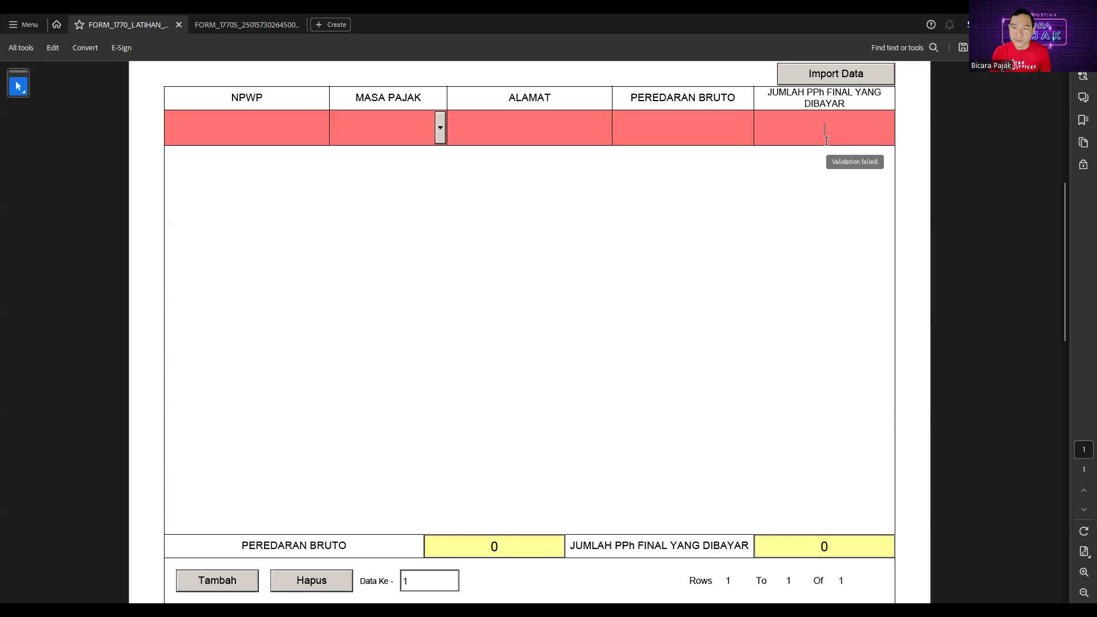
left_click(314, 582)
Leave the PP23/PP55 list and proceed to Lampiran II of the return.
scroll(315, 464, "up", 1)
scroll(314, 464, "up", 3)
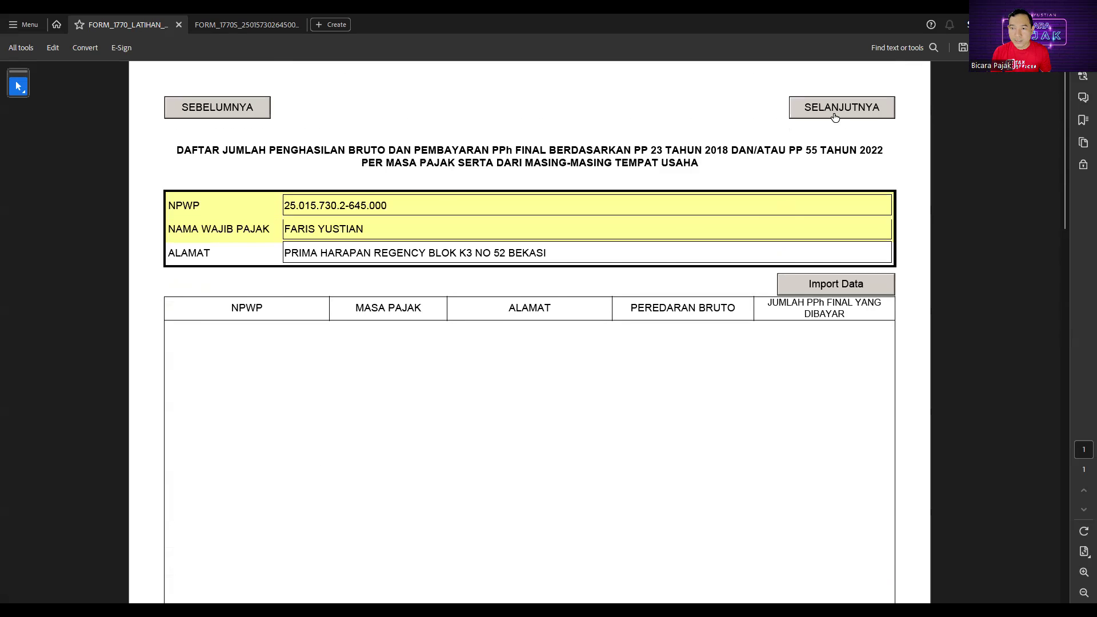
left_click(835, 117)
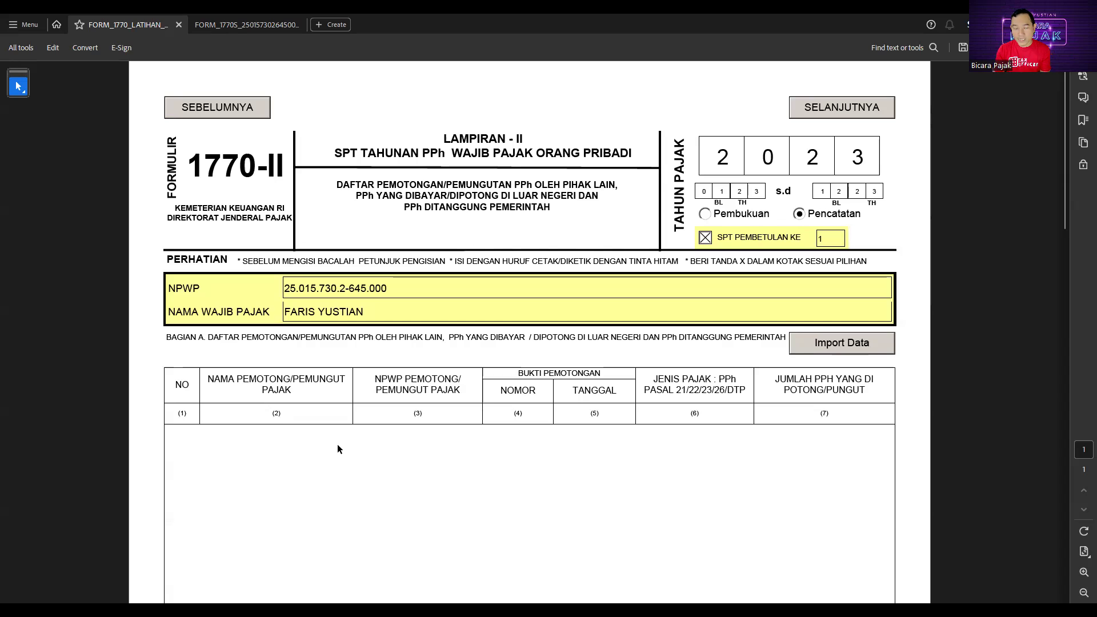
Add a withholding row in Bagian A of Lampiran II for CV BICARA PAJAK with an all-zero placeholder NPWP and slip number 1.
scroll(337, 449, "down", 1)
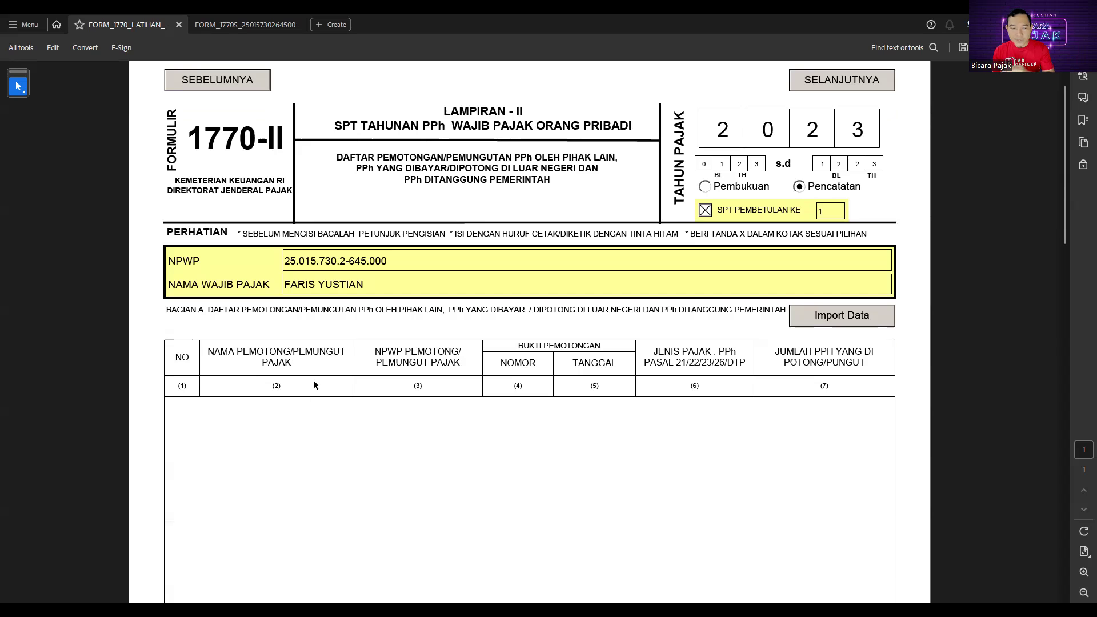
scroll(304, 448, "down", 5)
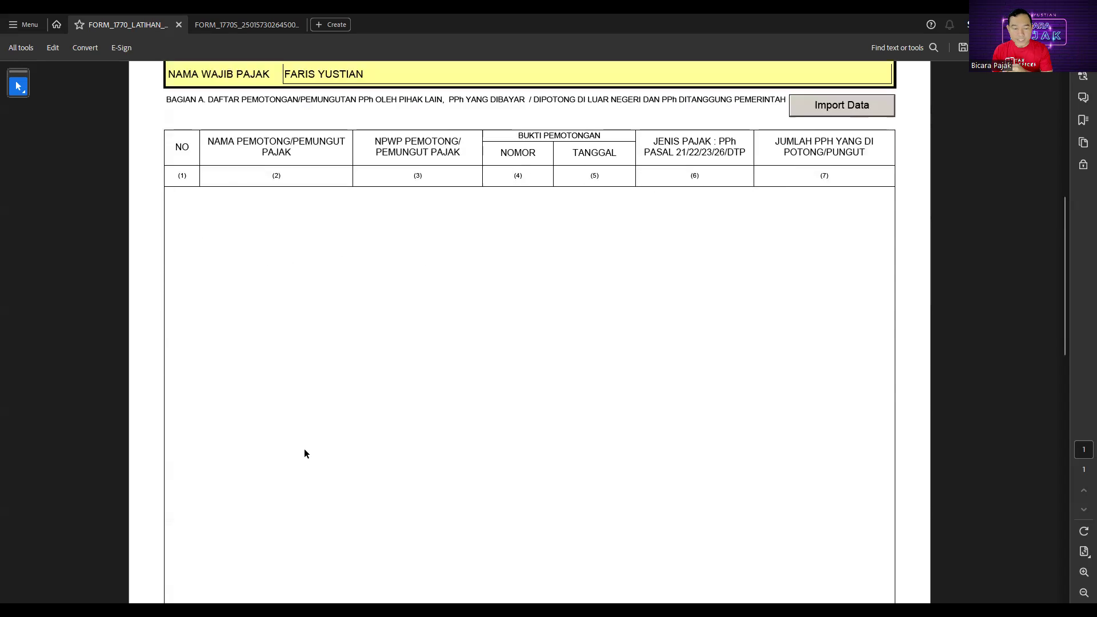
scroll(285, 499, "down", 3)
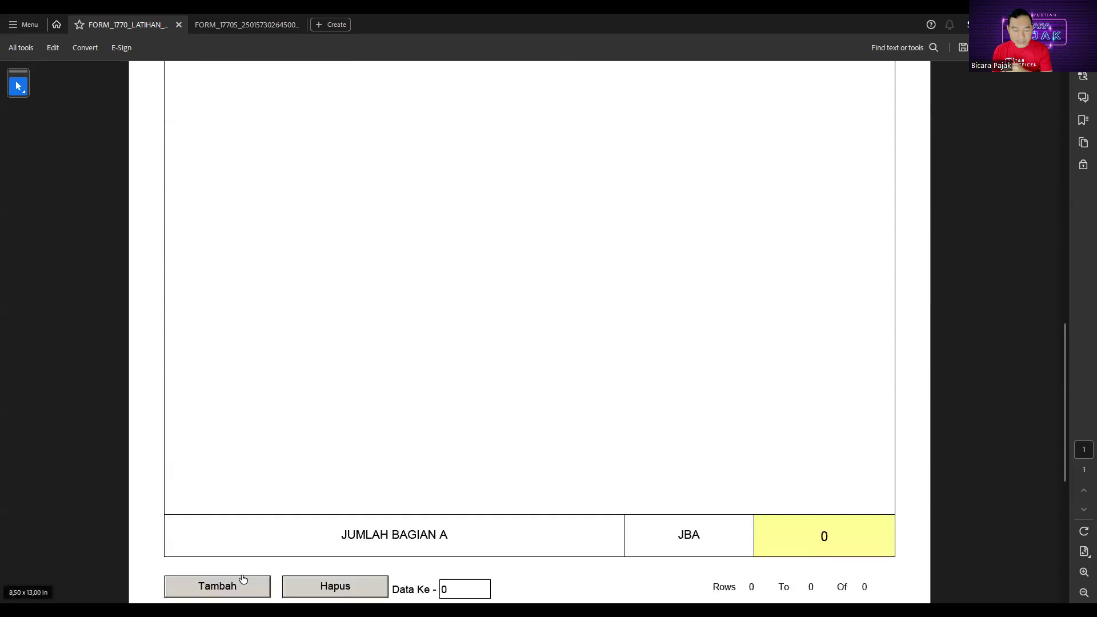
scroll(264, 335, "up", 8)
left_click(289, 181)
scroll(317, 305, "up", 1)
type("CV BICAR")
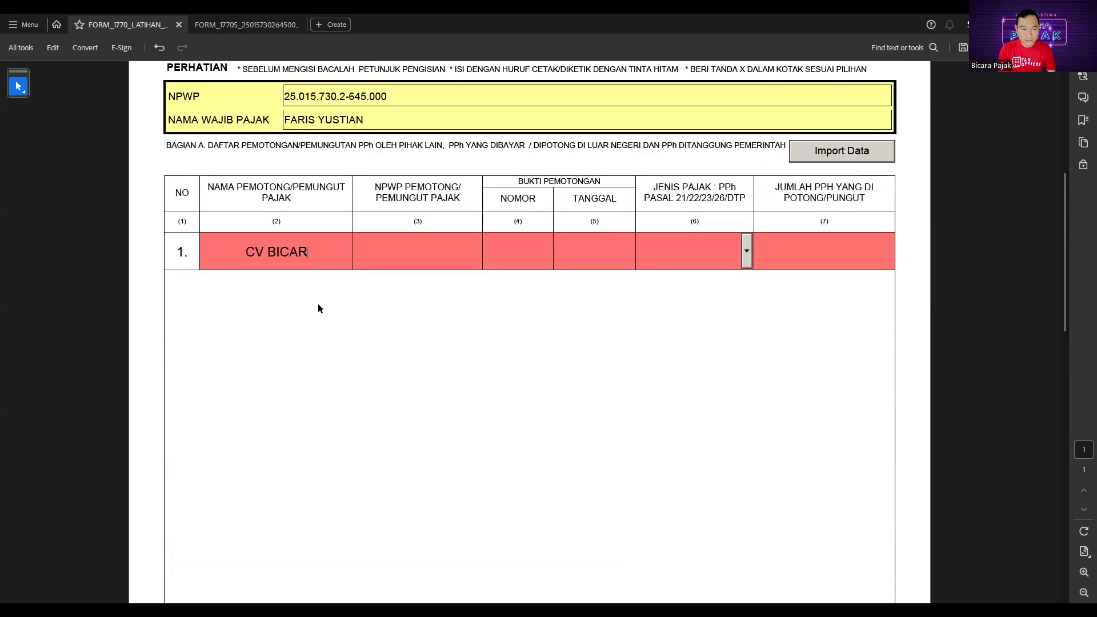
type("A PAJAK")
key("Tab")
type("000000000000000")
key("Tab")
type("1")
key("Tab")
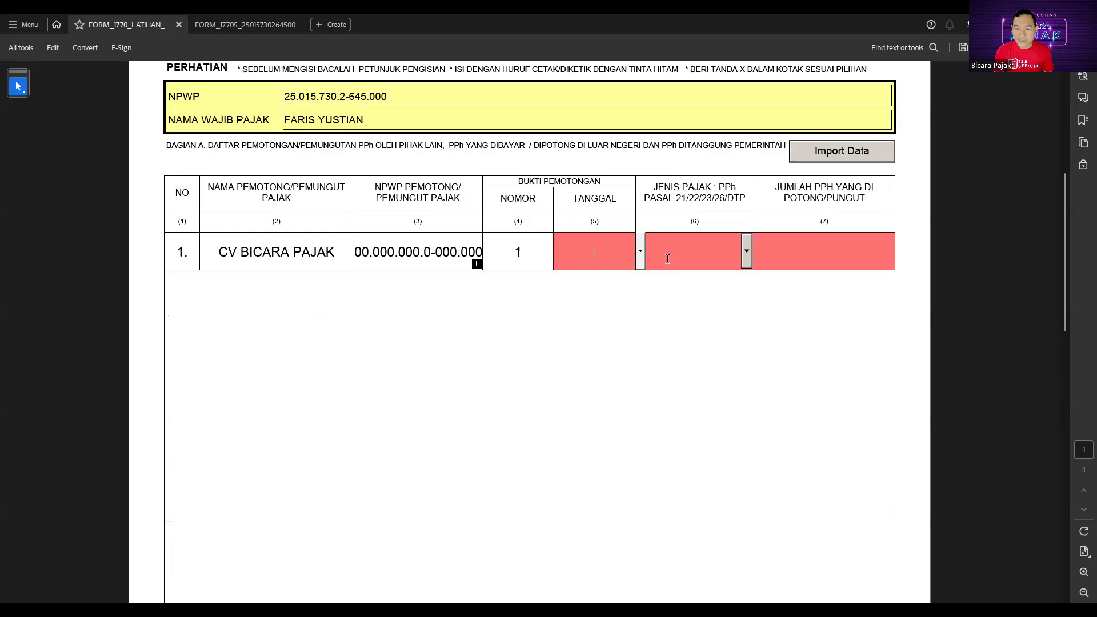
Set the withholding slip's date to 31/12/2023.
left_click(640, 259)
left_click(539, 243)
left_click(539, 244)
left_click(539, 244)
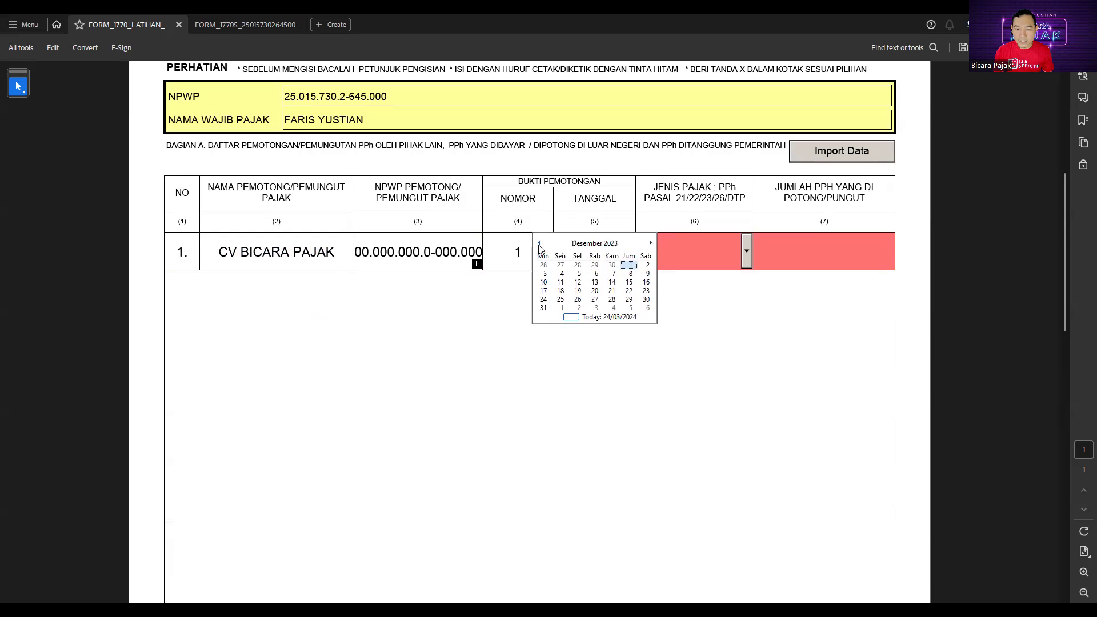
left_click(543, 308)
Set the withholding row's tax type to Pasal 21 and the withheld amount to 100.000.
left_click(746, 251)
left_click(707, 278)
left_click(807, 252)
type("100000")
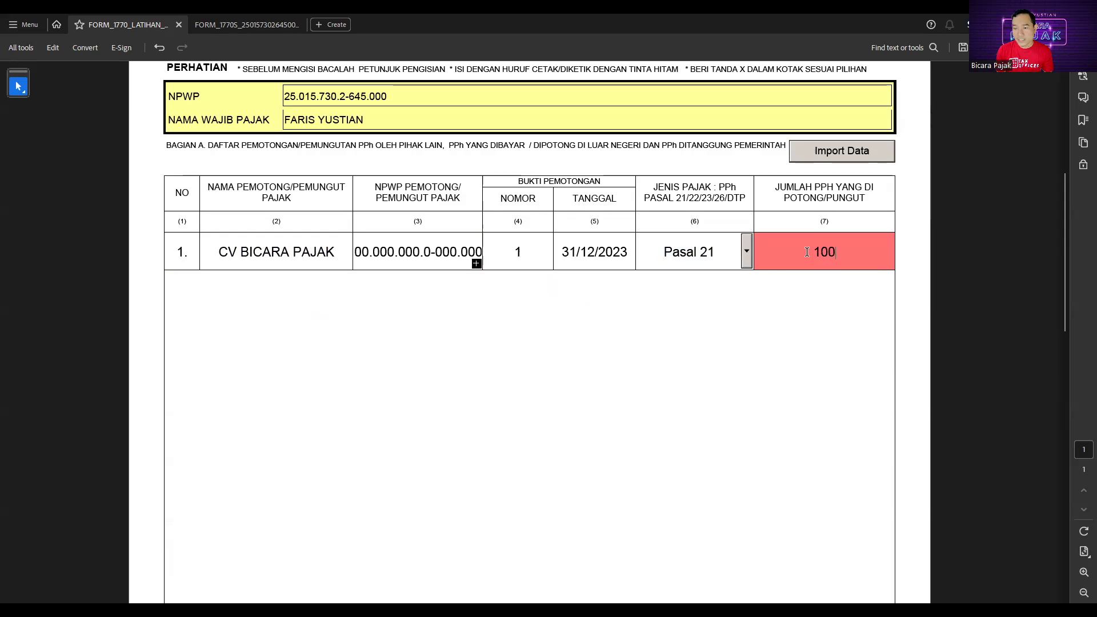
key("Tab")
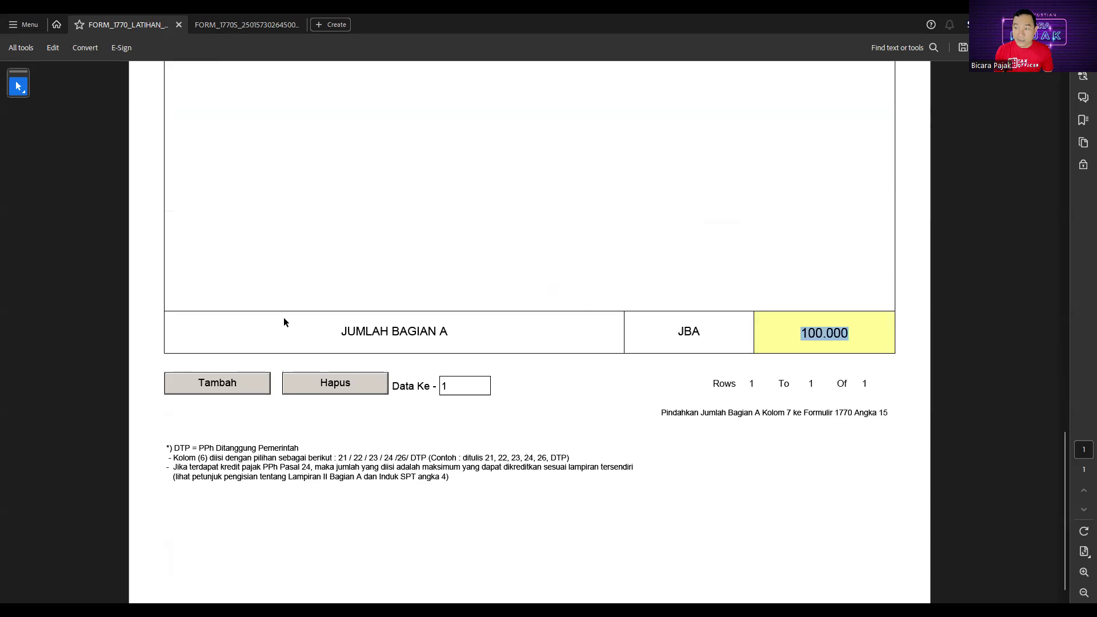
scroll(284, 322, "up", 3)
scroll(261, 344, "up", 1)
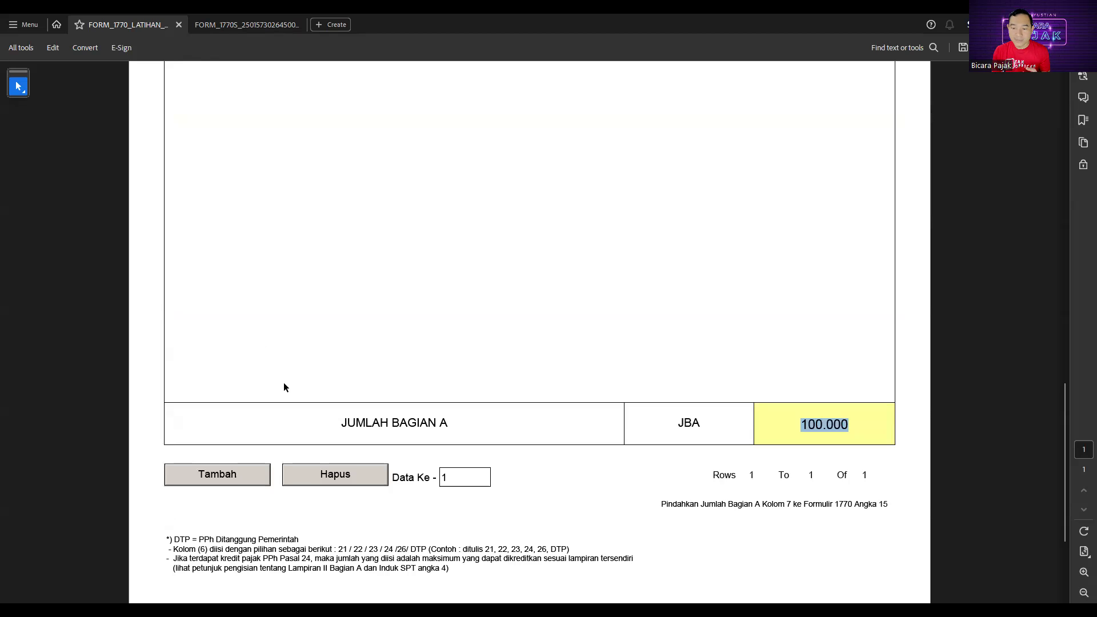
Delete the CV BICARA PAJAK withholding row from Bagian A of Lampiran II.
scroll(284, 386, "up", 1)
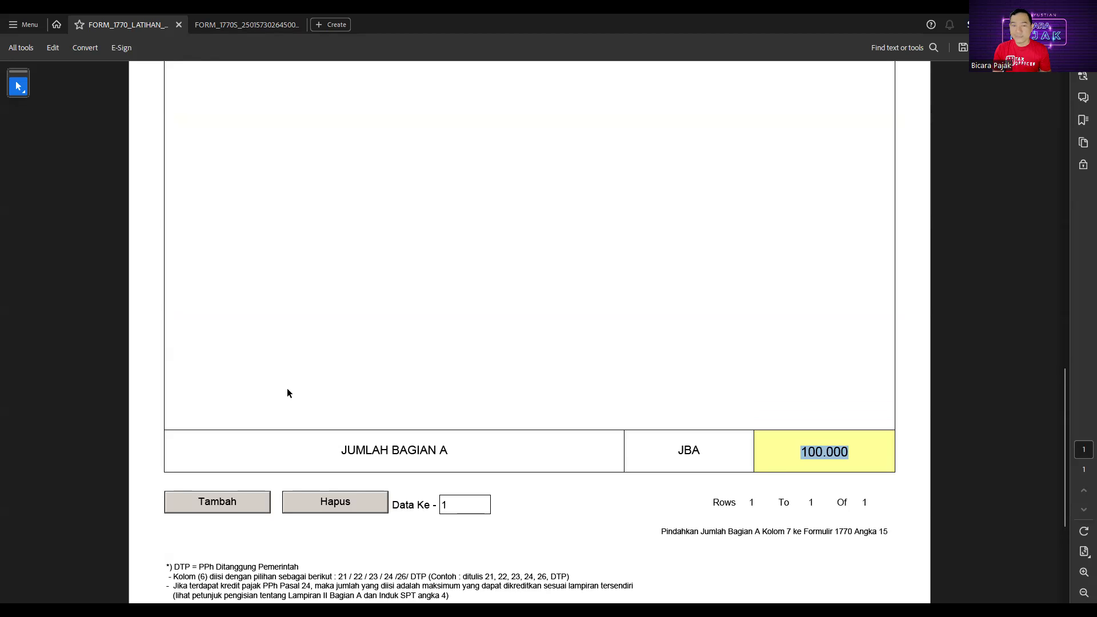
scroll(287, 393, "up", 6)
scroll(286, 393, "up", 3)
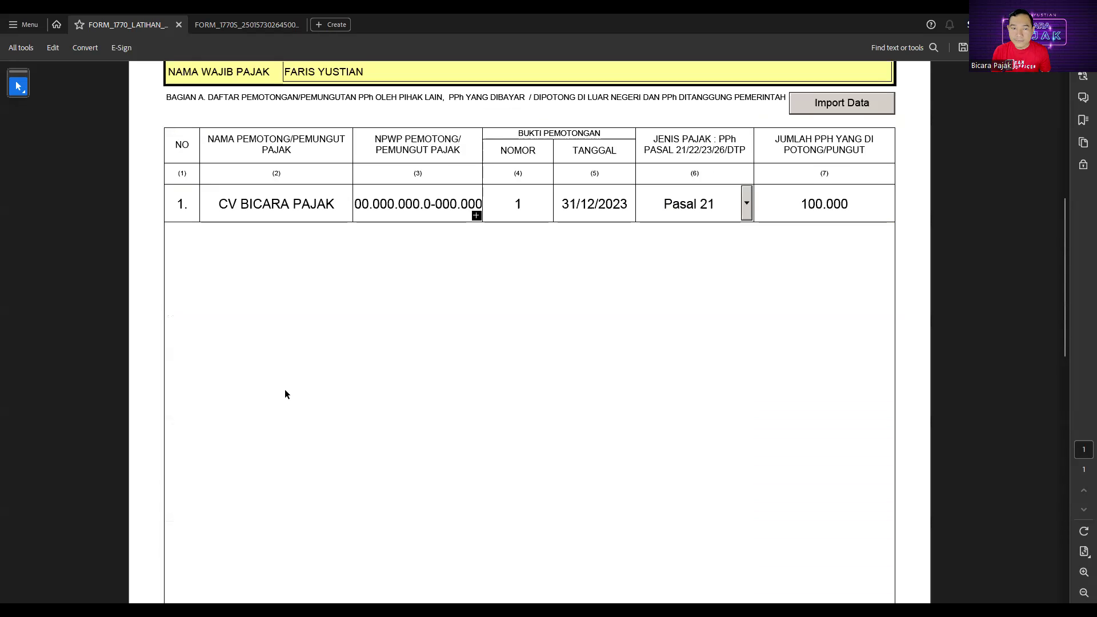
scroll(236, 200, "up", 3)
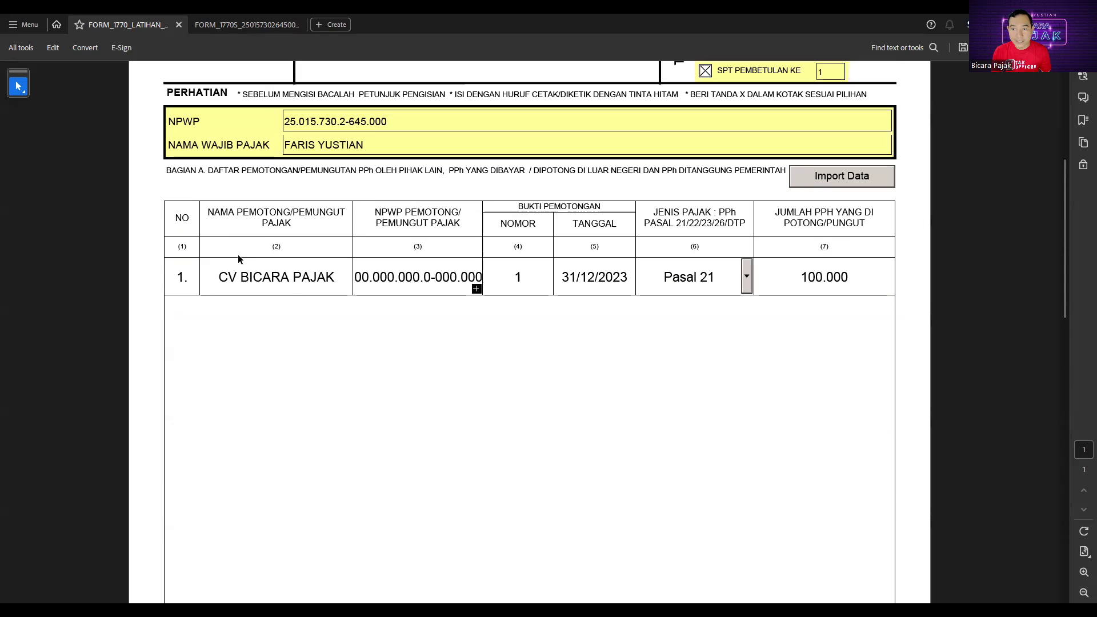
scroll(288, 292, "down", 2)
scroll(288, 292, "down", 10)
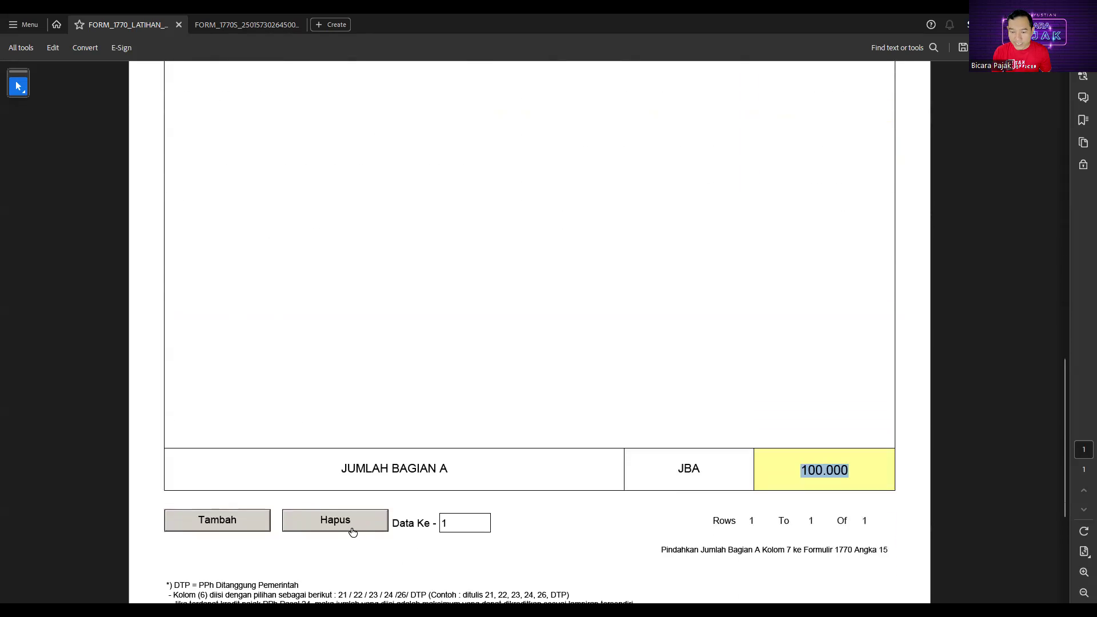
scroll(411, 412, "up", 10)
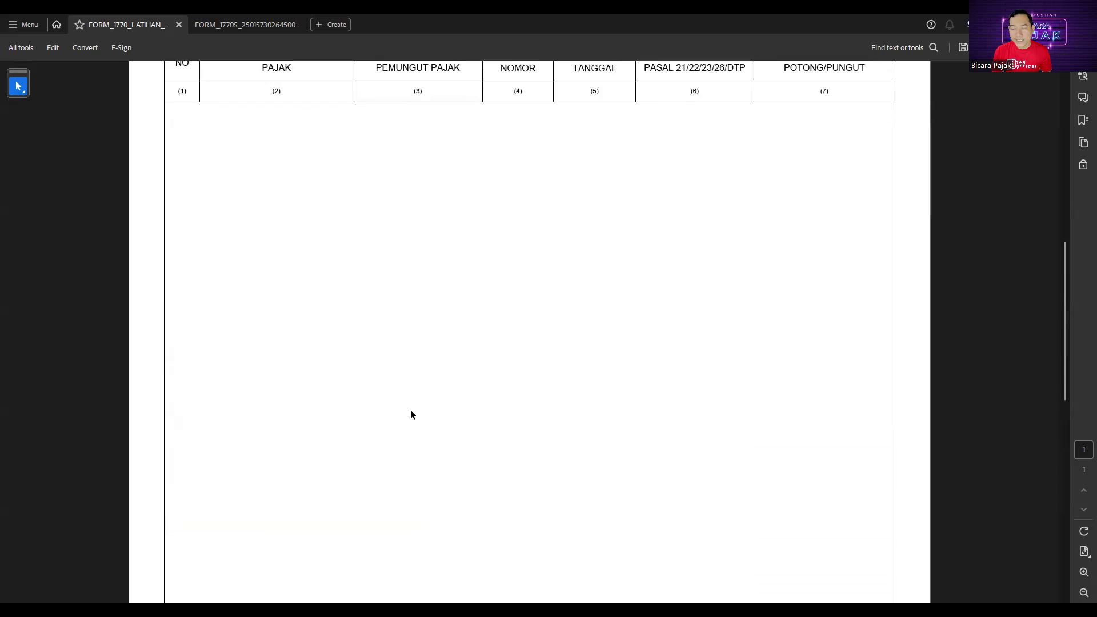
Leave Lampiran II and proceed past Lampiran I page 1 to page 2 of the return.
scroll(410, 414, "up", 4)
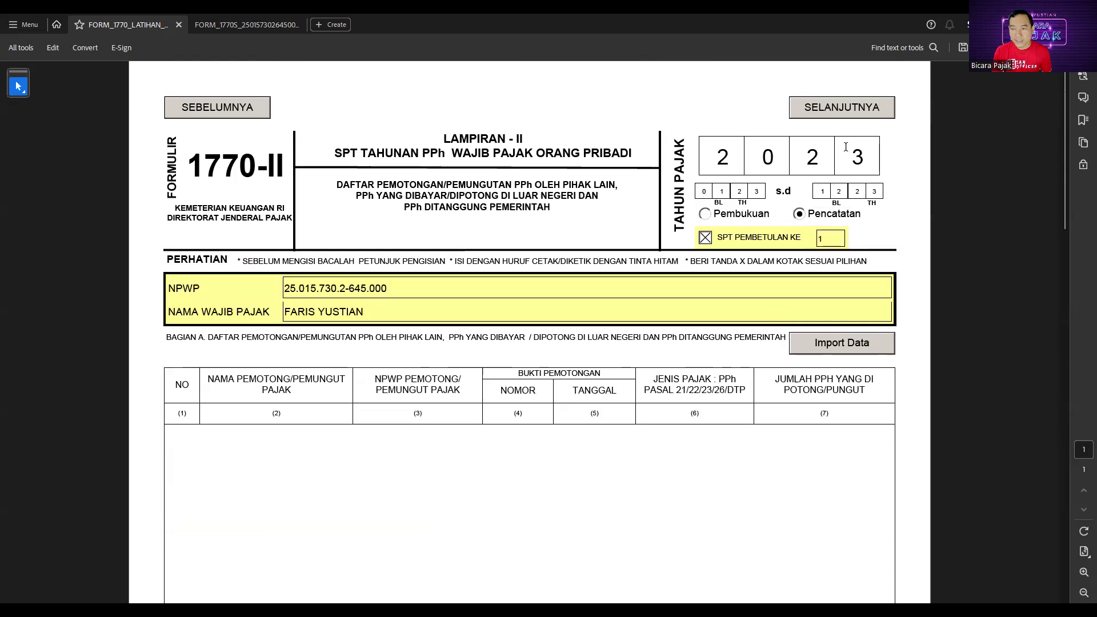
left_click(830, 103)
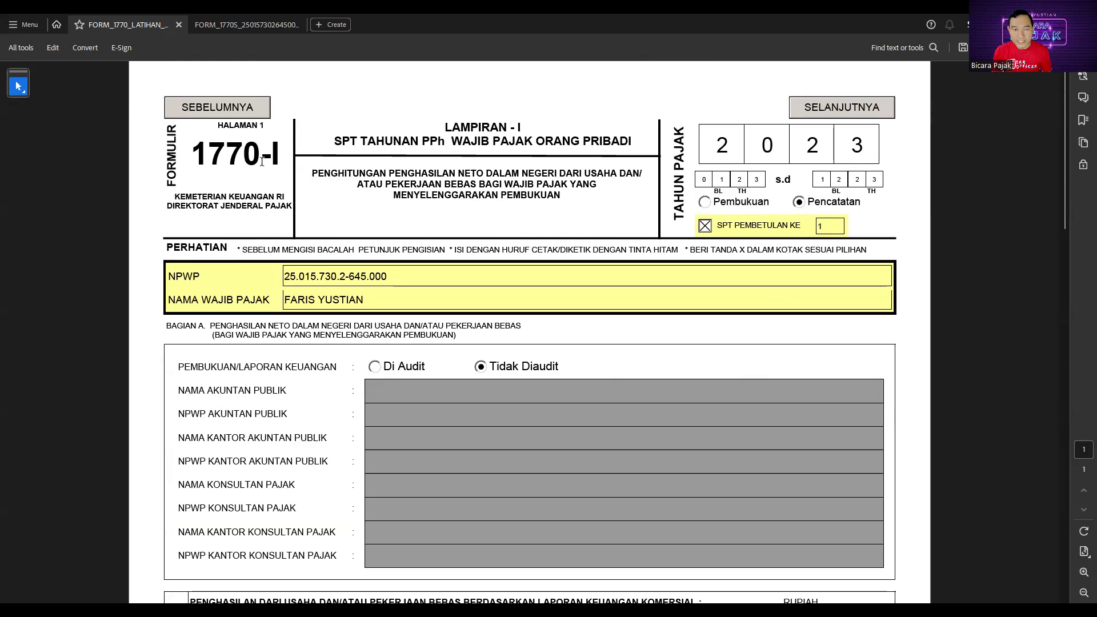
left_click(846, 108)
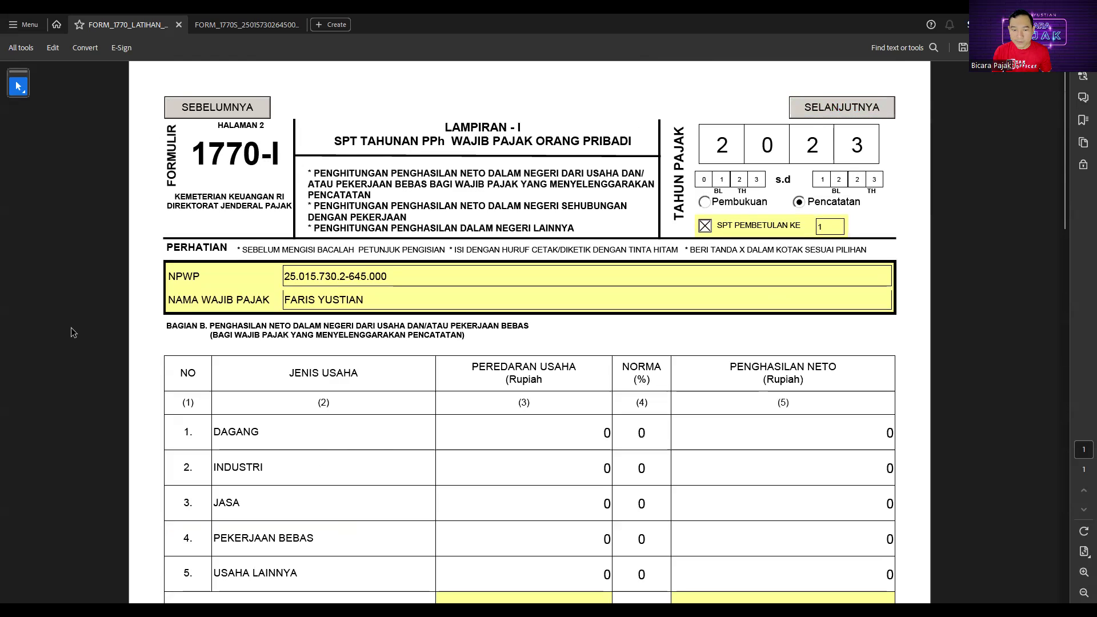
Add an employment income row in Bagian C of Lampiran I with an all-zero placeholder NPWP and employer name CV BICARA PAJAK.
scroll(196, 344, "down", 1)
scroll(196, 345, "down", 5)
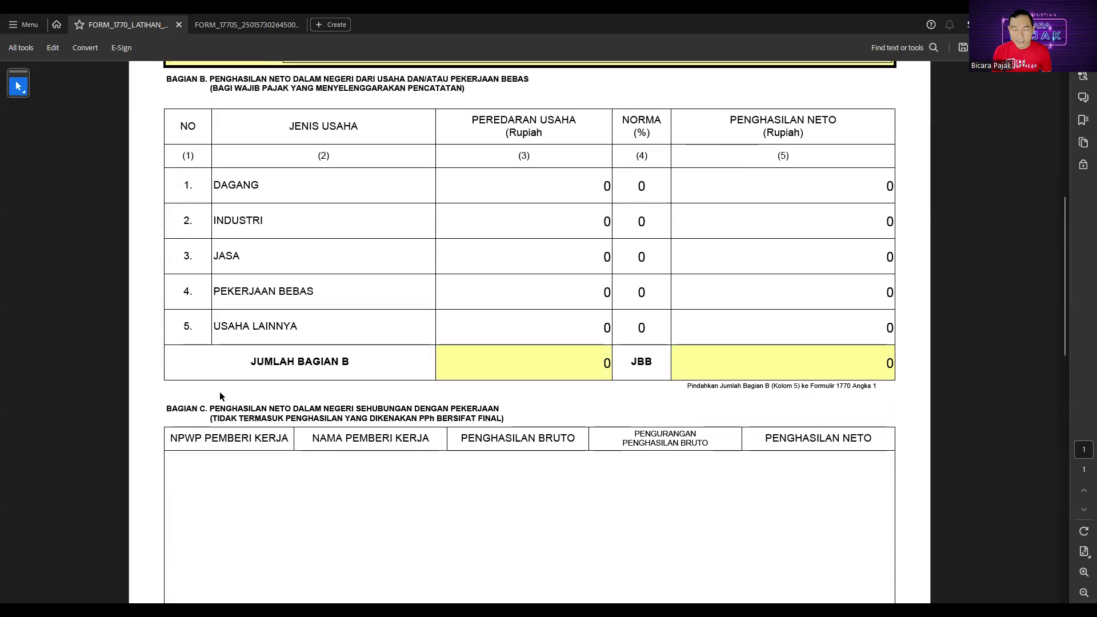
scroll(222, 397, "down", 1)
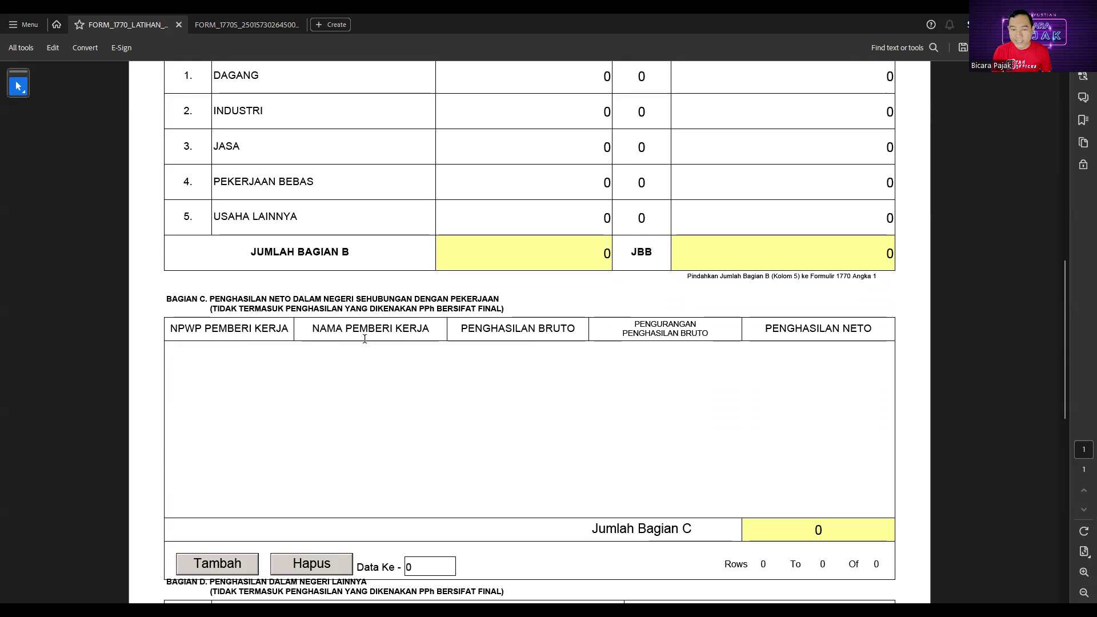
left_click(229, 568)
left_click(247, 361)
type("0000")
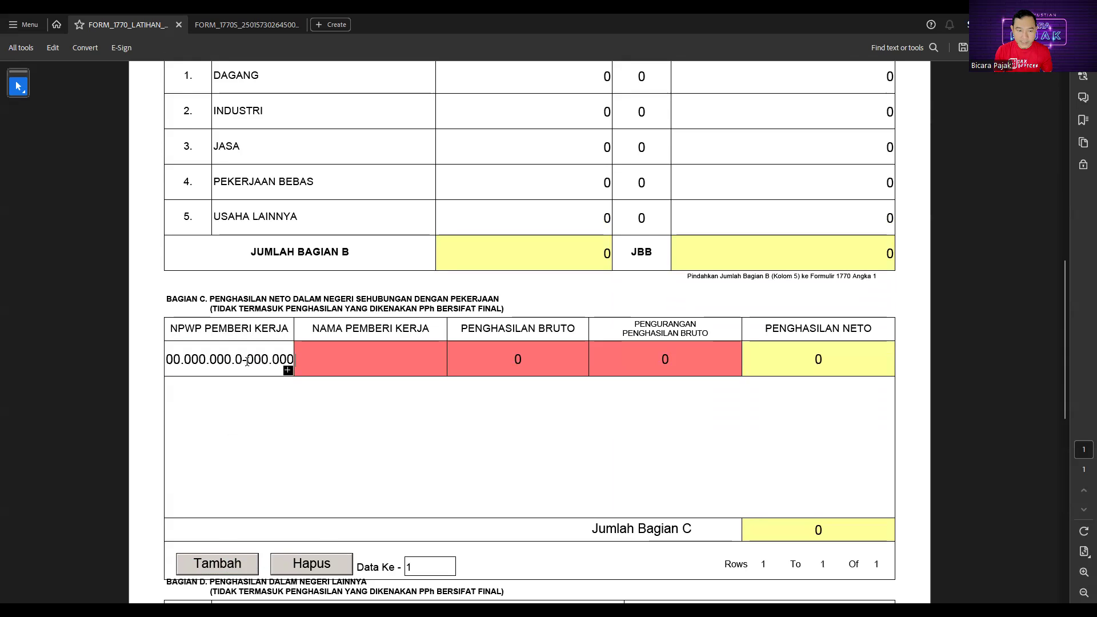
type("00000000000CV ")
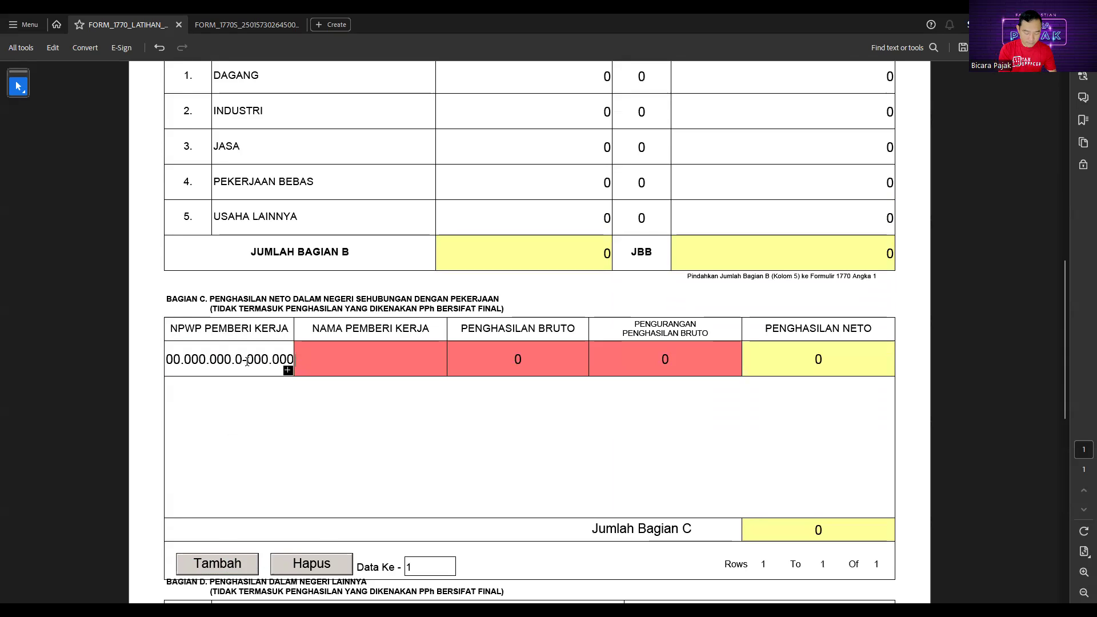
type("BICARA PAJAK")
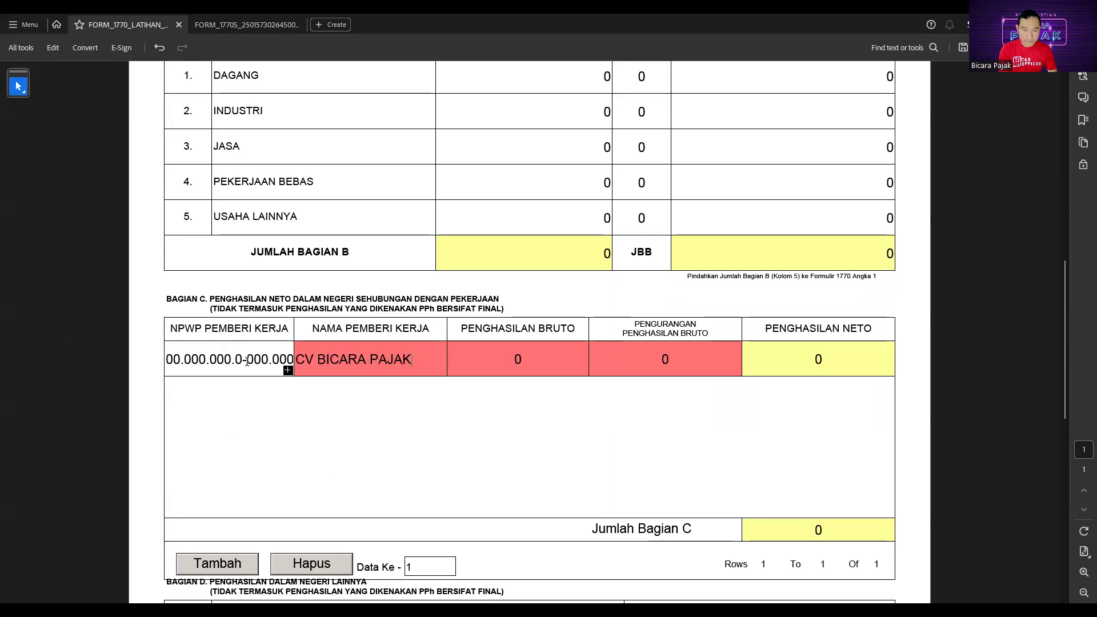
key("Tab")
Set the employer row's gross income to 40.000.000 and its gross income deduction to 200.000.
type("4")
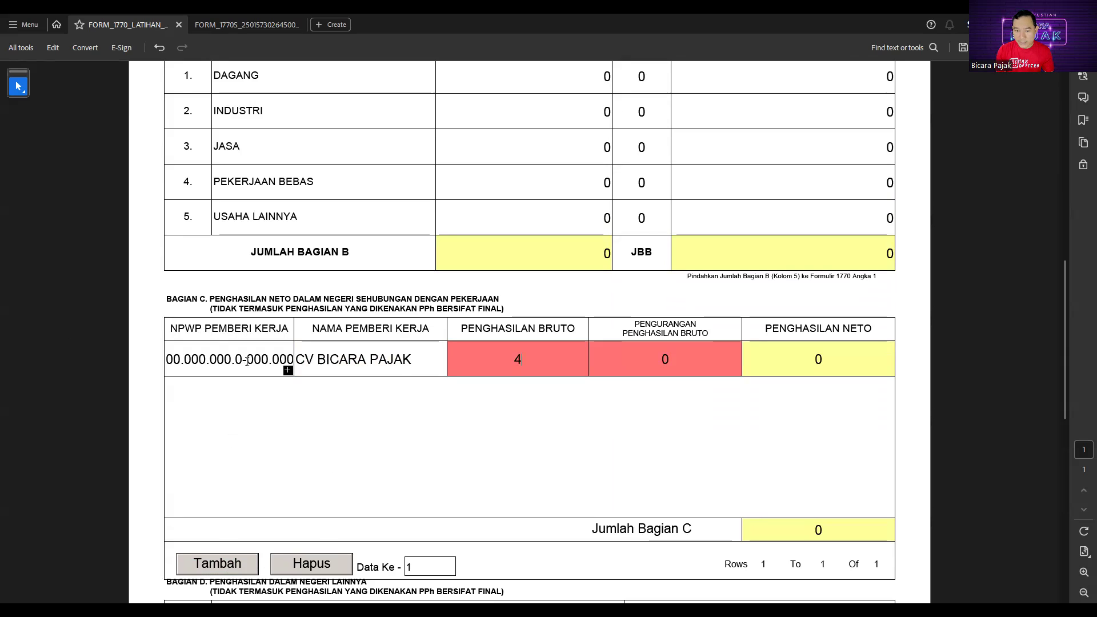
type("00.000.00000000")
key("Tab")
key("shift+Tab")
type("40.000.0")
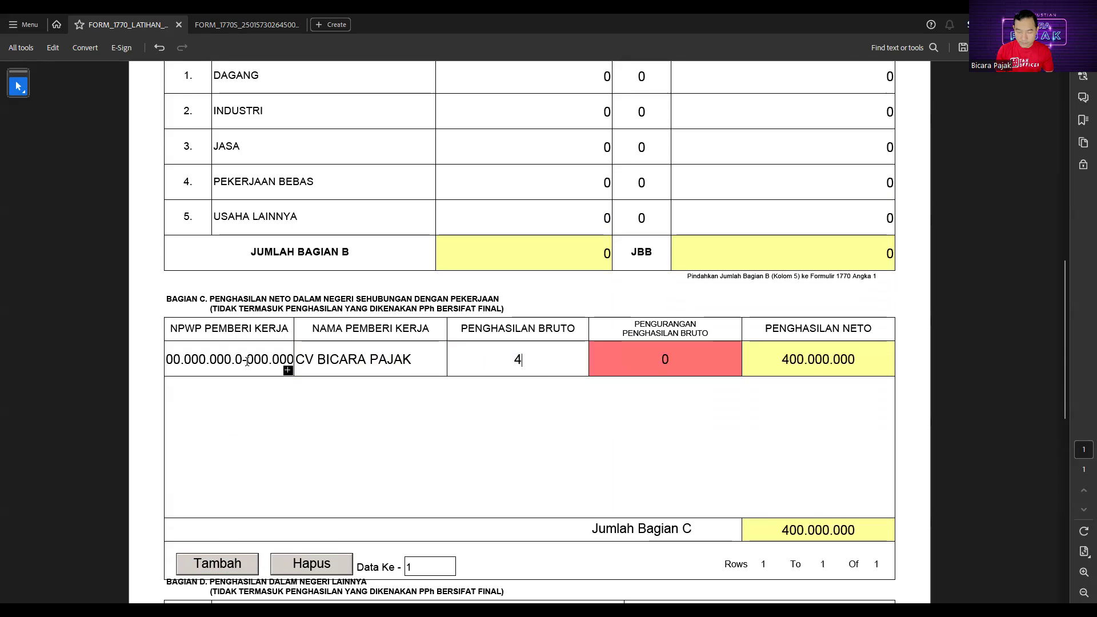
type("00000")
key("Tab")
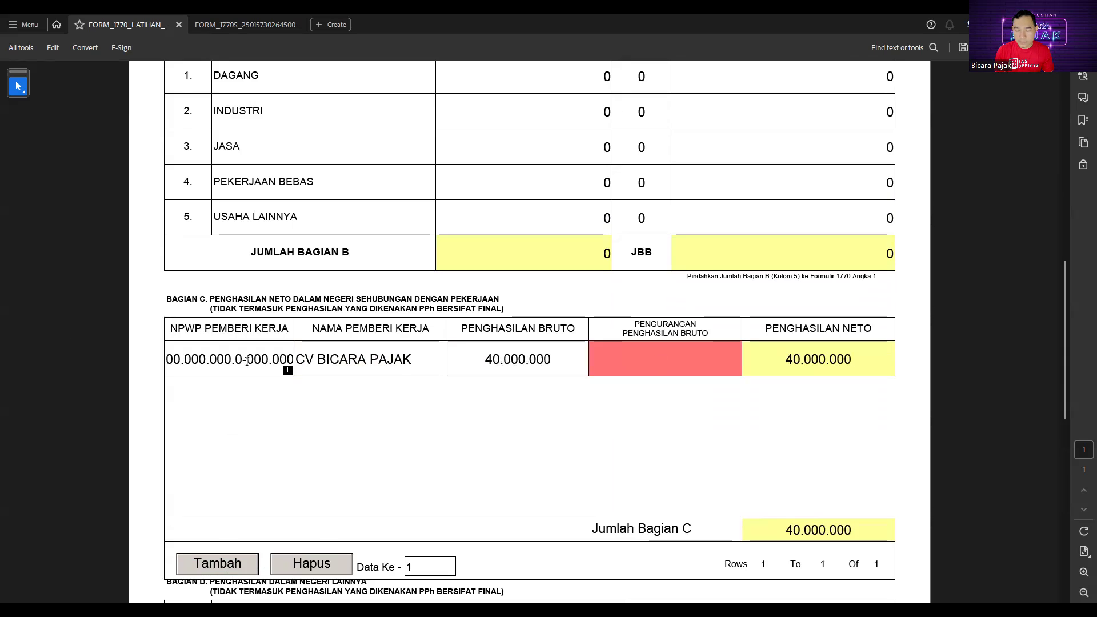
type("200000")
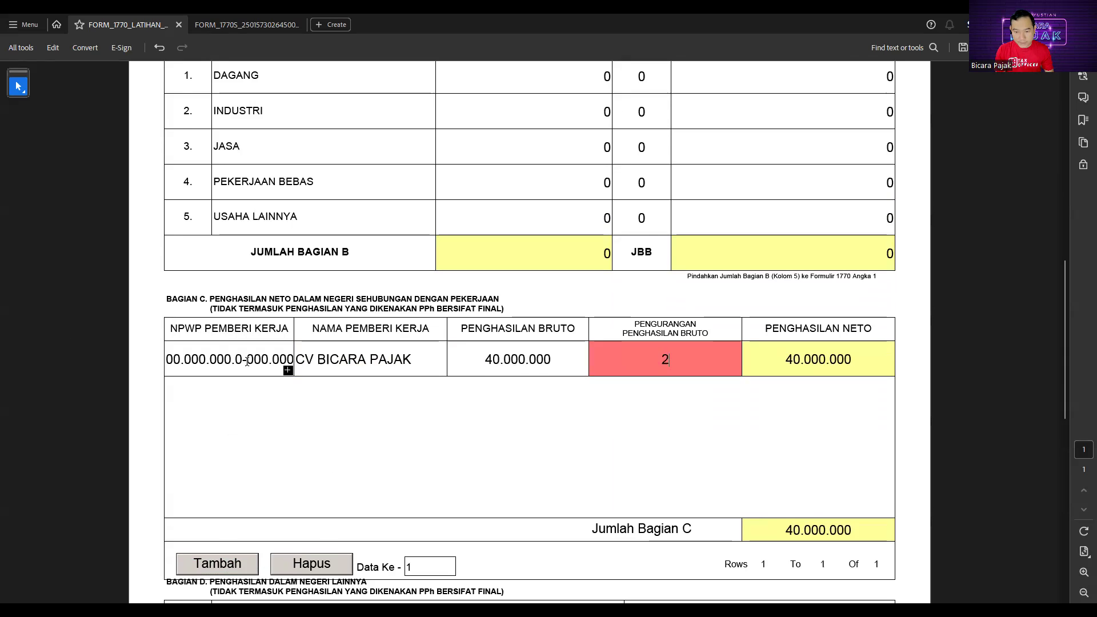
key("Tab")
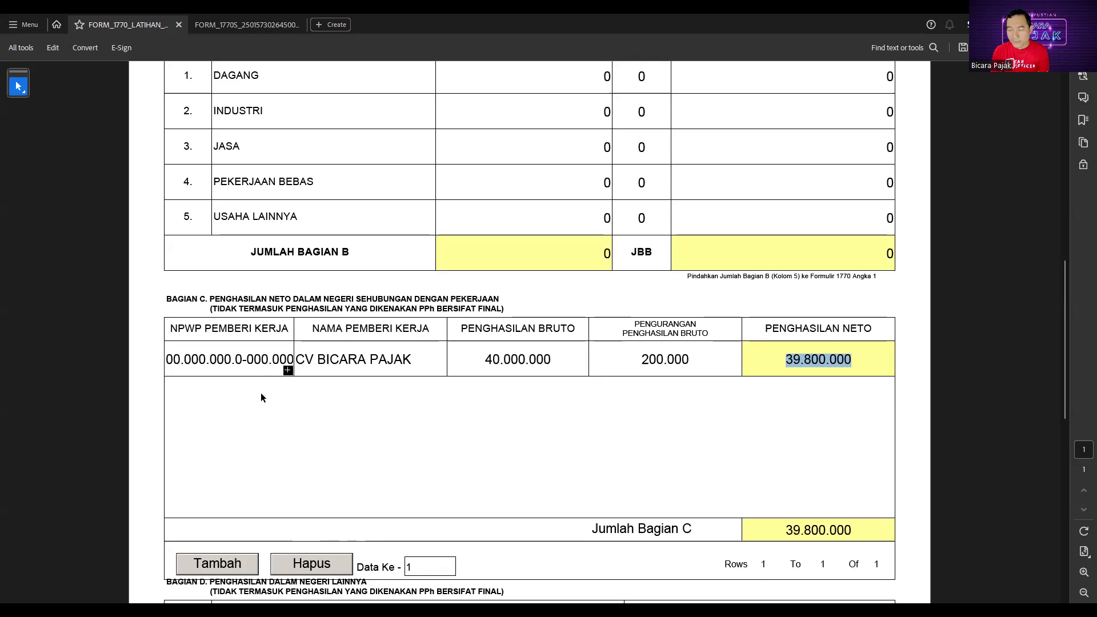
Delete the CV BICARA PAJAK employment income row from Bagian C of Lampiran I.
left_click(315, 564)
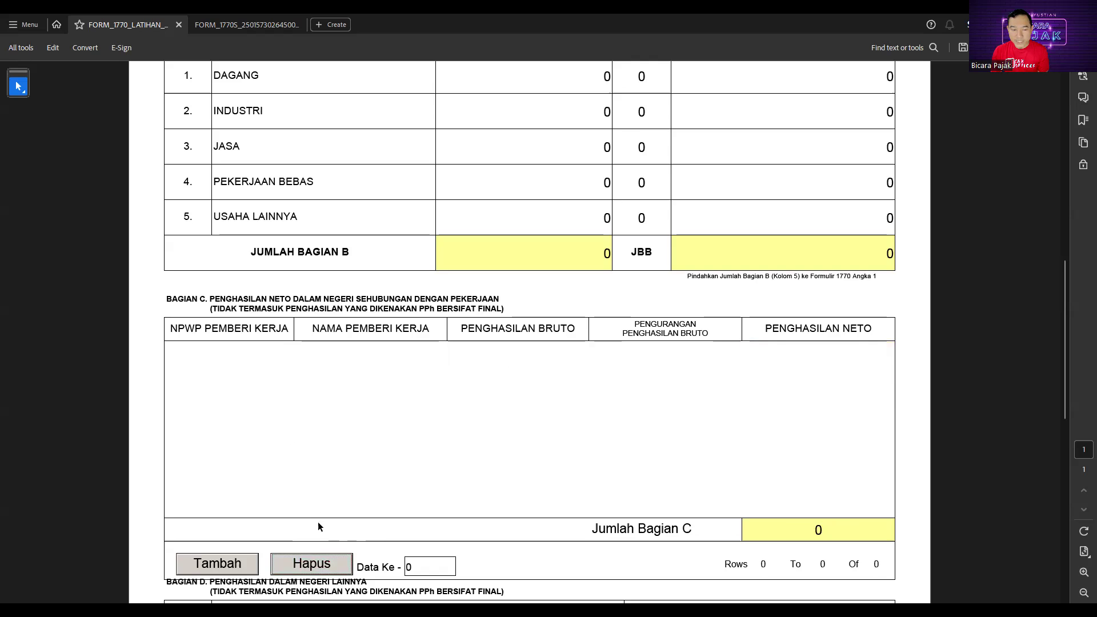
scroll(319, 497, "up", 2)
scroll(319, 474, "up", 10)
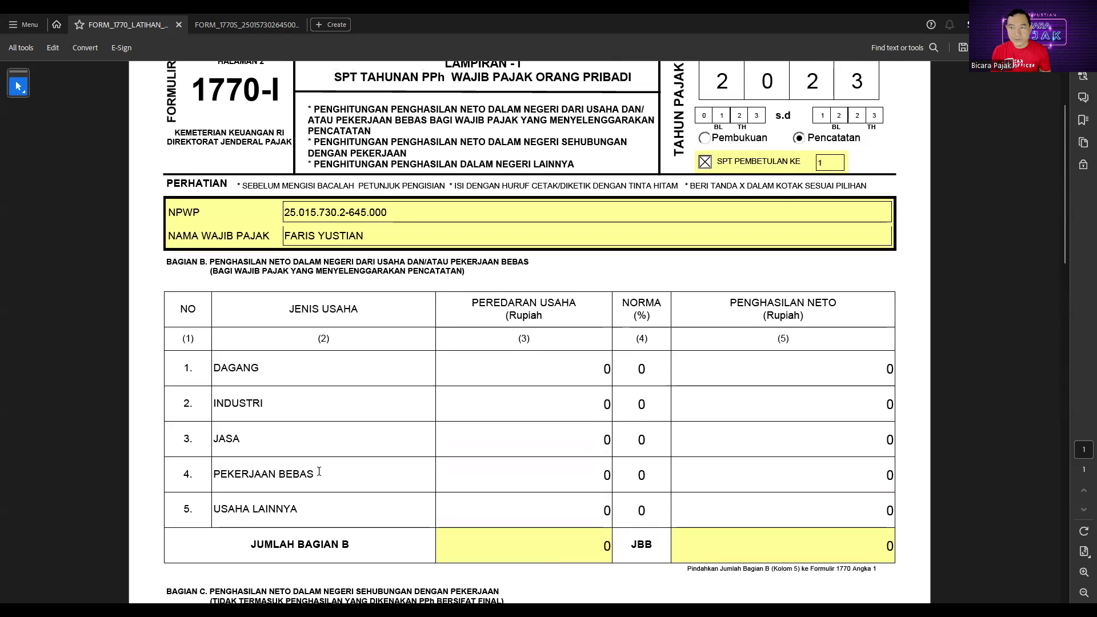
Proceed to the main form 1770 and review its net income, taxable income, tax due, tax credit and underpayment sections.
left_click(842, 109)
scroll(350, 379, "down", 3)
scroll(350, 379, "down", 5)
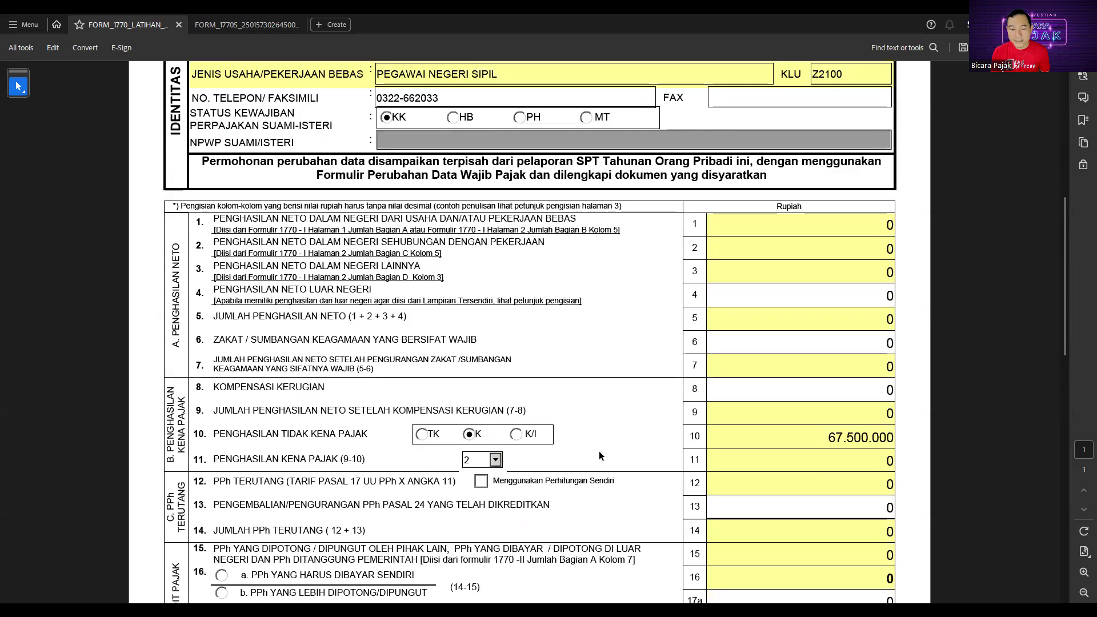
scroll(423, 423, "down", 5)
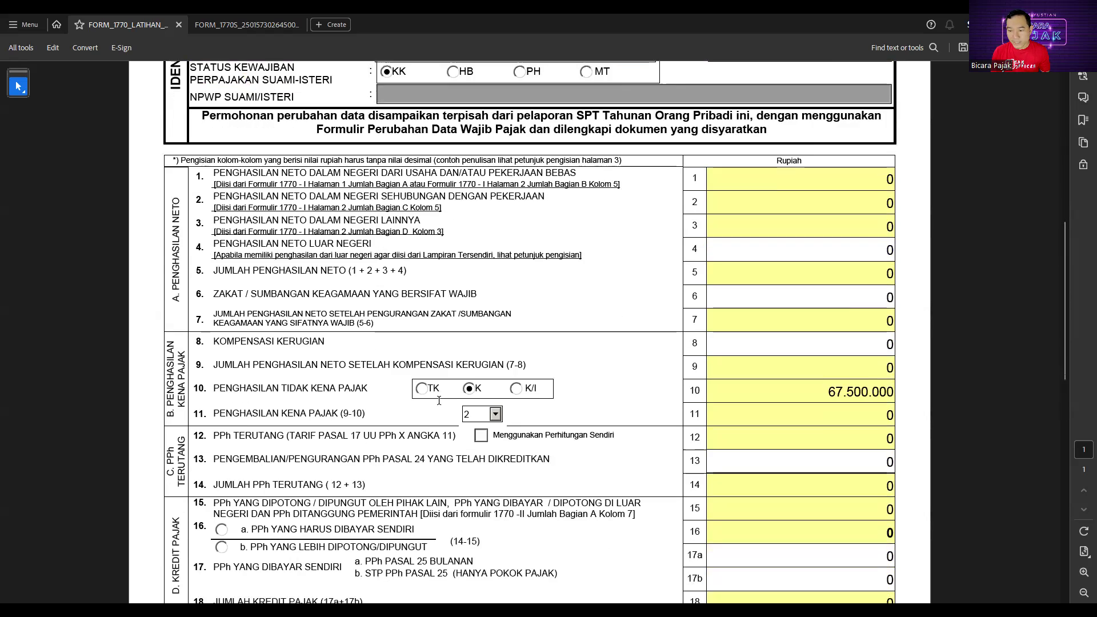
scroll(439, 401, "down", 5)
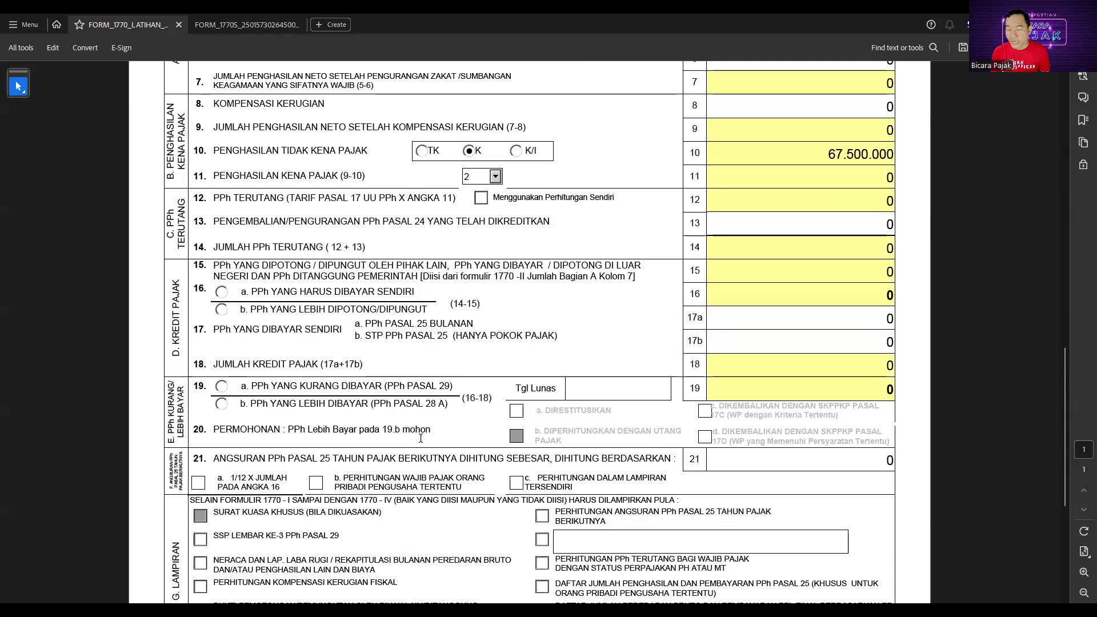
scroll(421, 438, "up", 8)
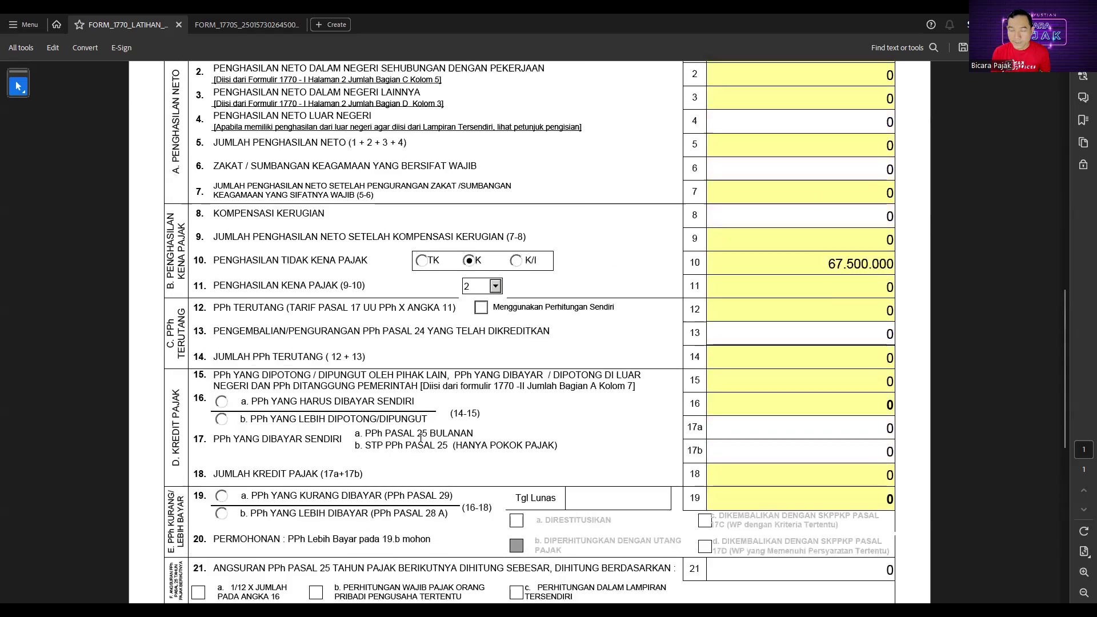
scroll(421, 438, "up", 13)
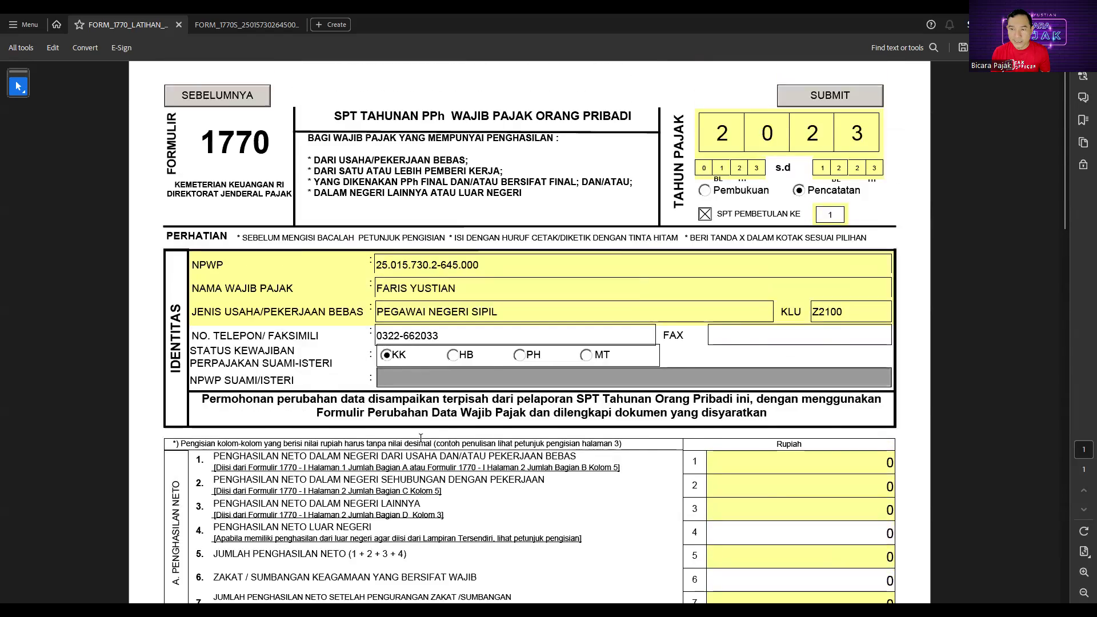
Continue to the return's submission page and review its attachment upload slots and verification code field.
left_click(853, 97)
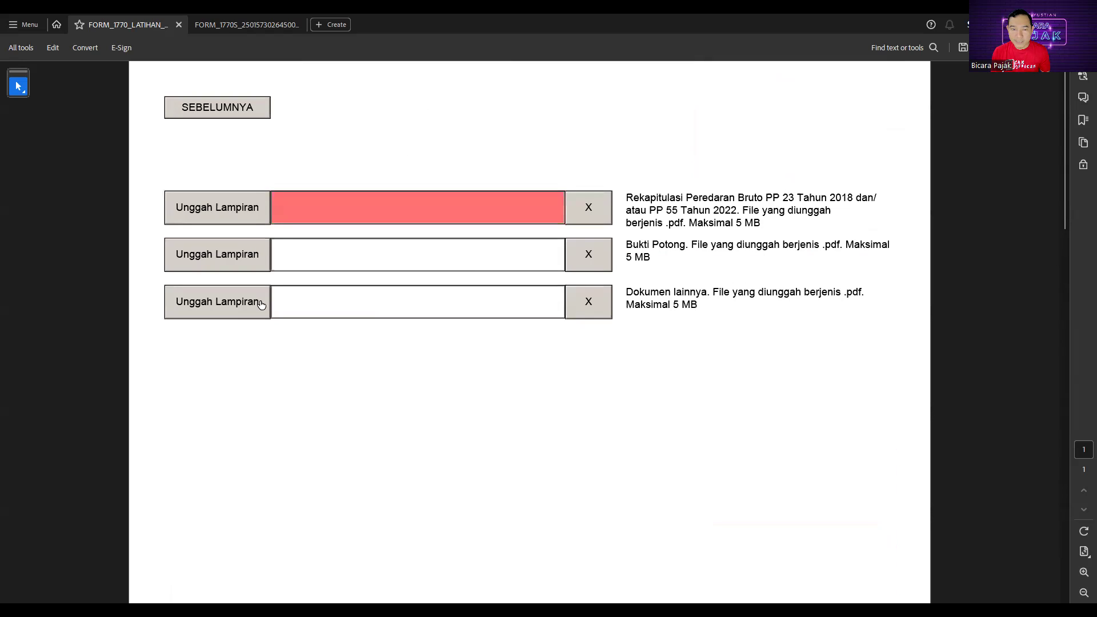
scroll(240, 257, "down", 1)
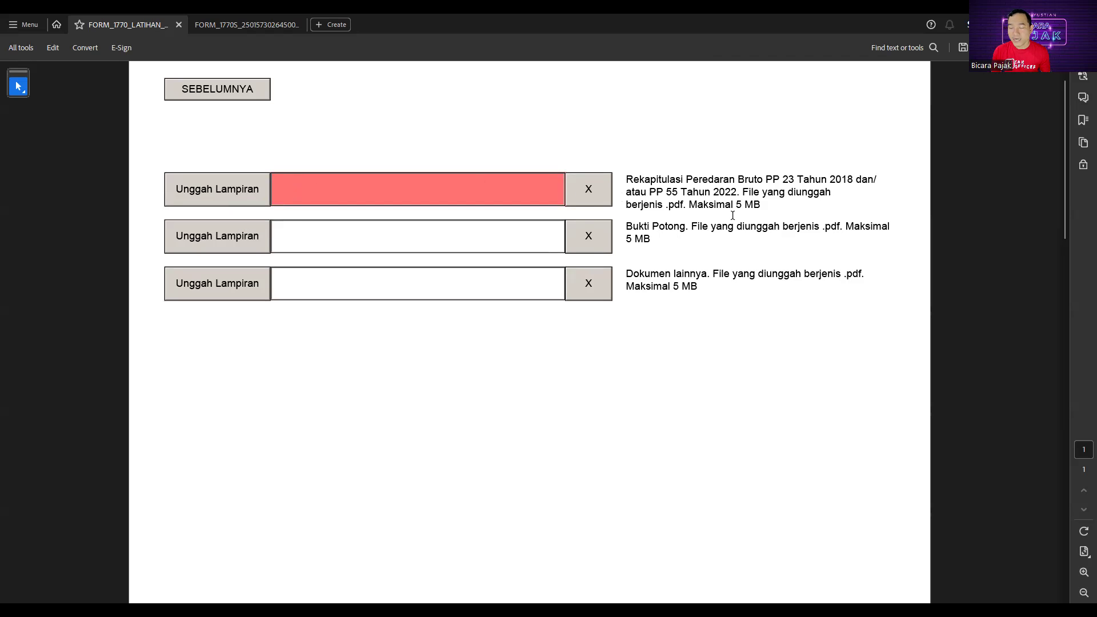
scroll(647, 283, "down", 3)
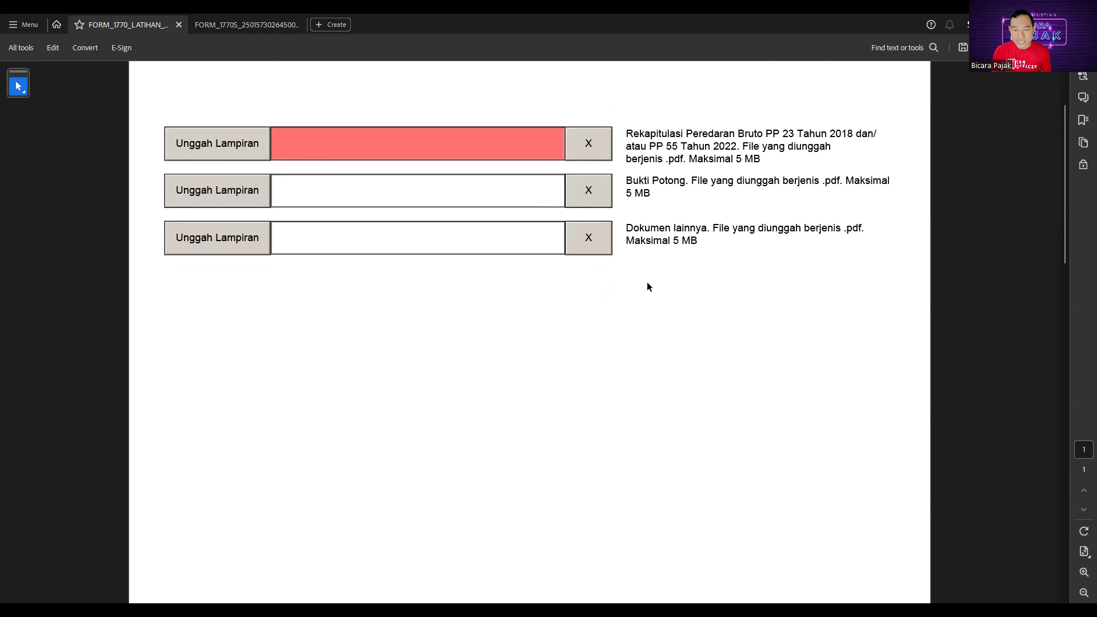
scroll(629, 358, "down", 1)
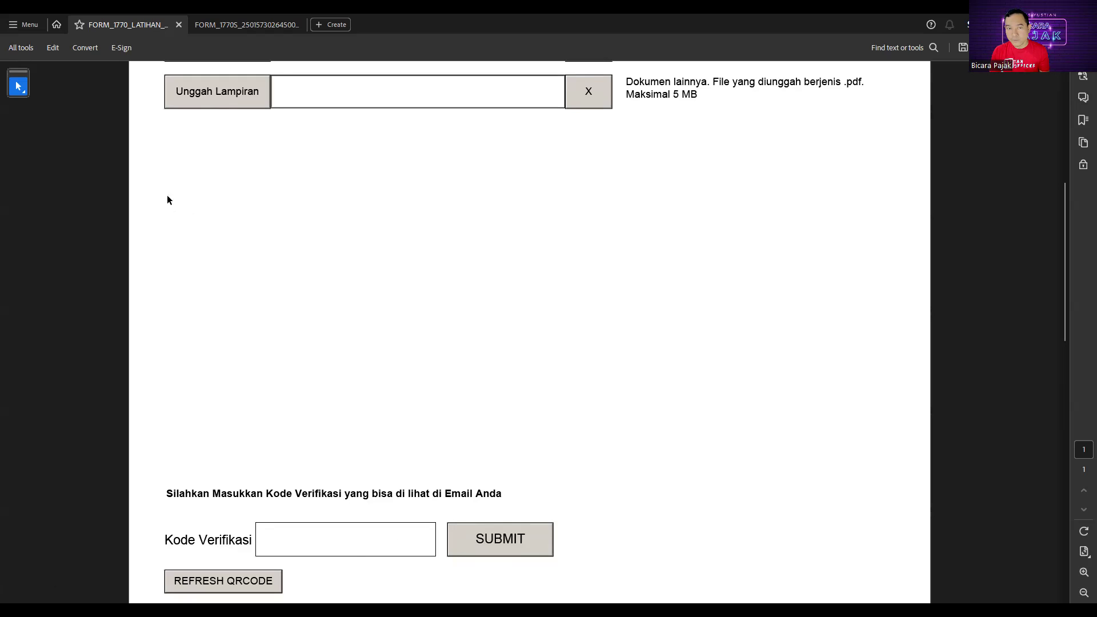
Switch to the open 1770 S form and review Bagian A final-taxed income and Bagian B year-end assets in Lampiran II.
left_click(226, 25)
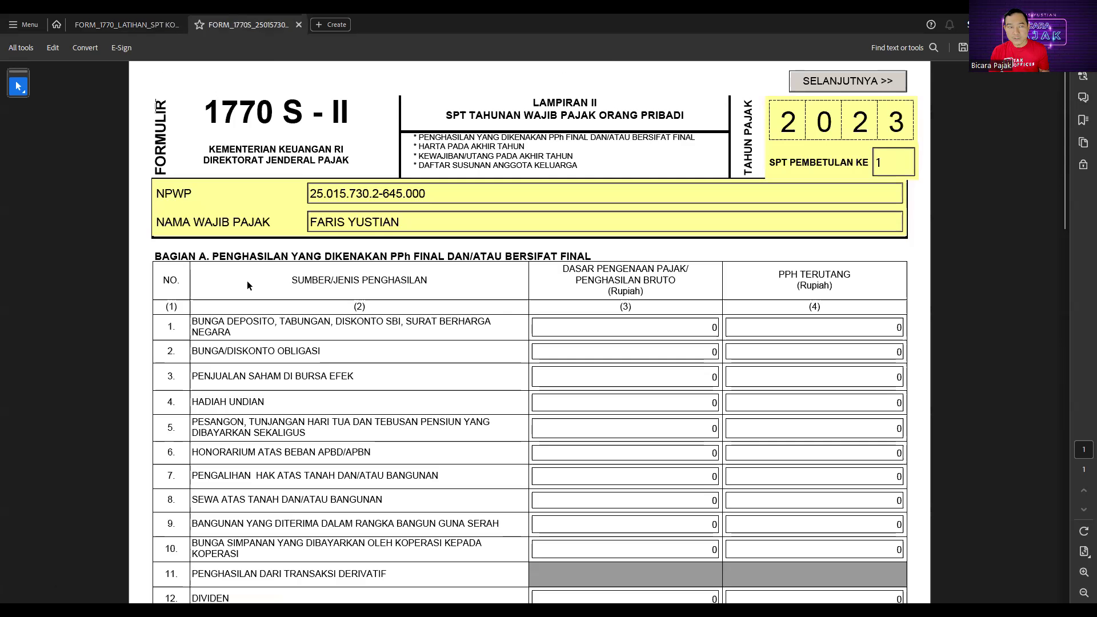
scroll(247, 280, "down", 2)
scroll(248, 286, "up", 1)
scroll(265, 283, "down", 3)
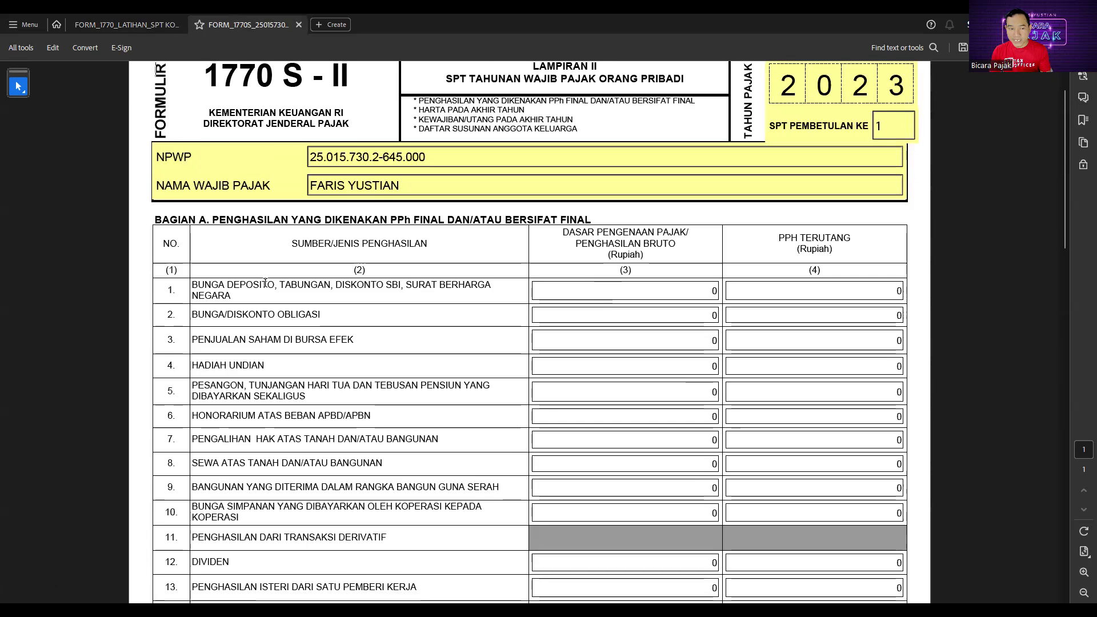
scroll(259, 308, "up", 2)
scroll(257, 286, "up", 1)
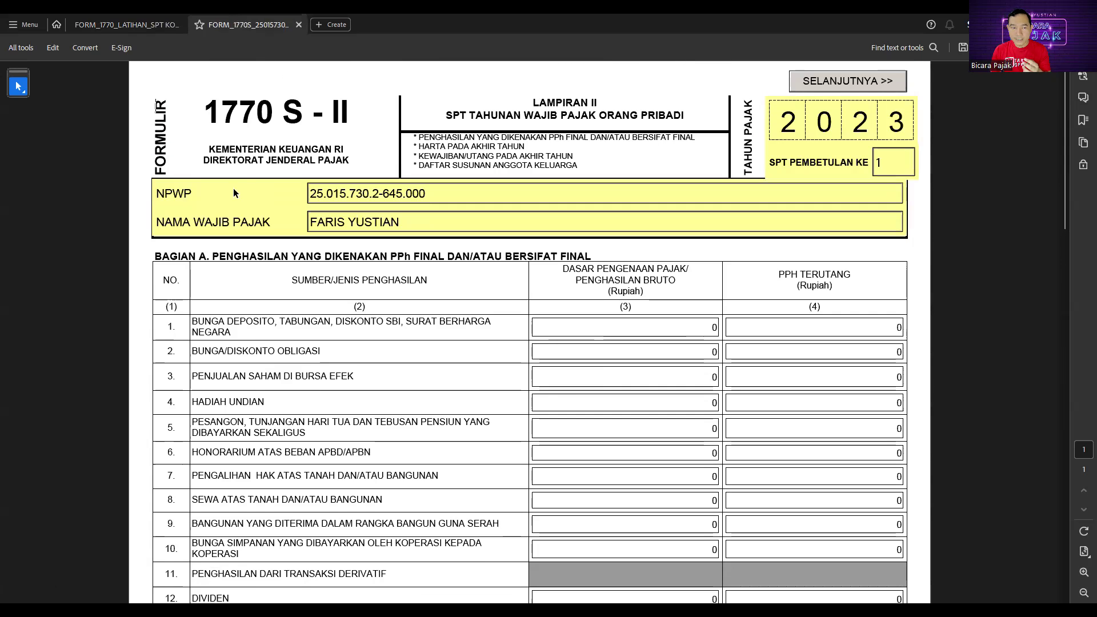
scroll(509, 282, "down", 6)
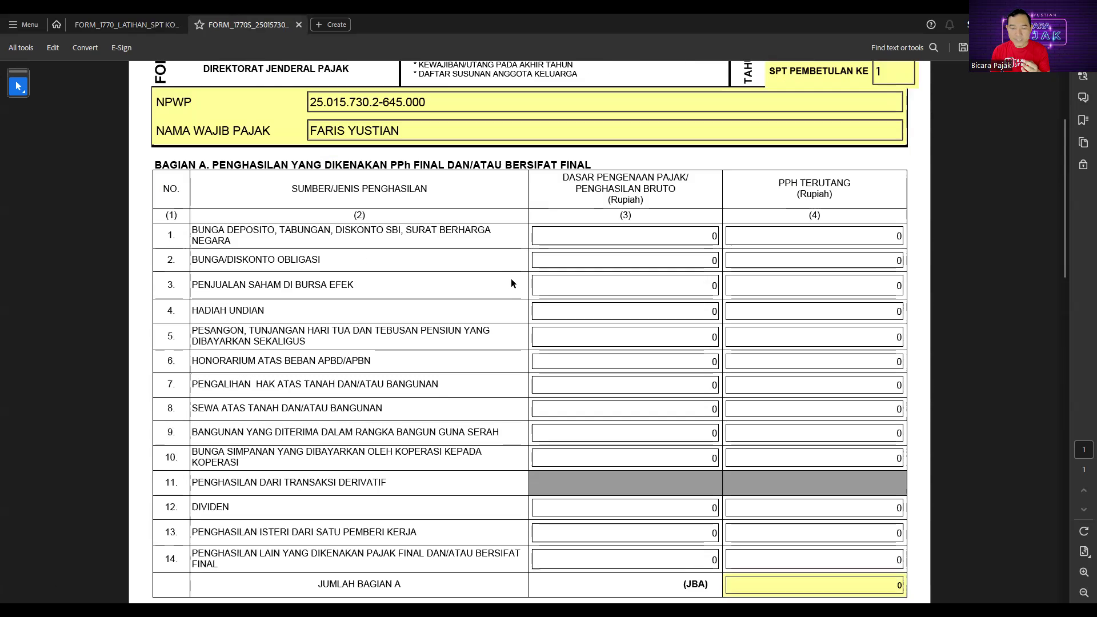
scroll(486, 383, "down", 5)
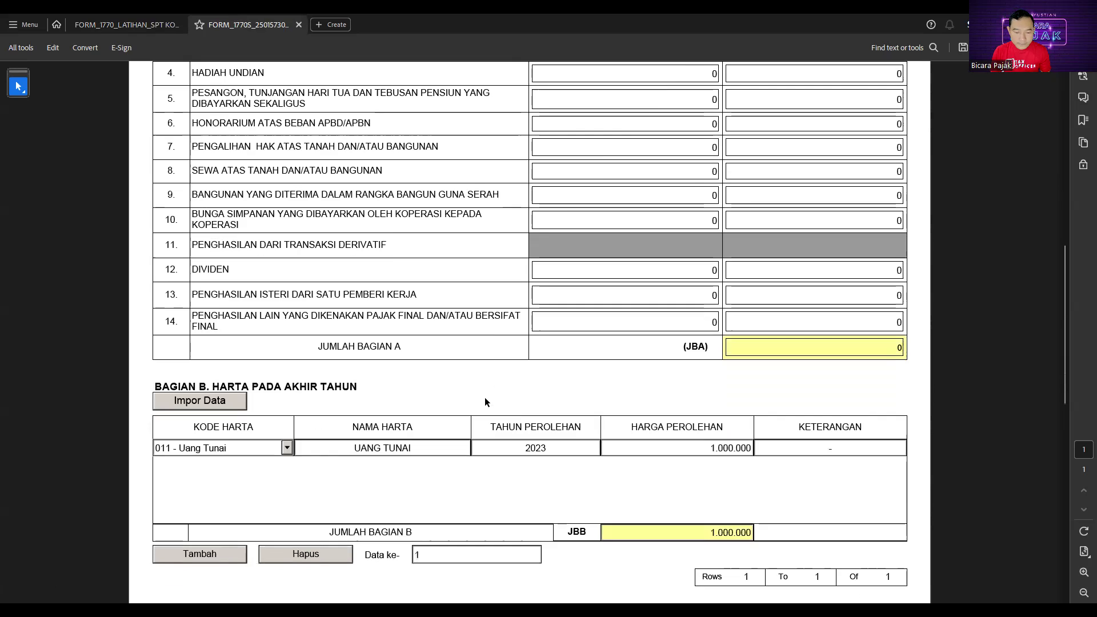
scroll(273, 436, "down", 1)
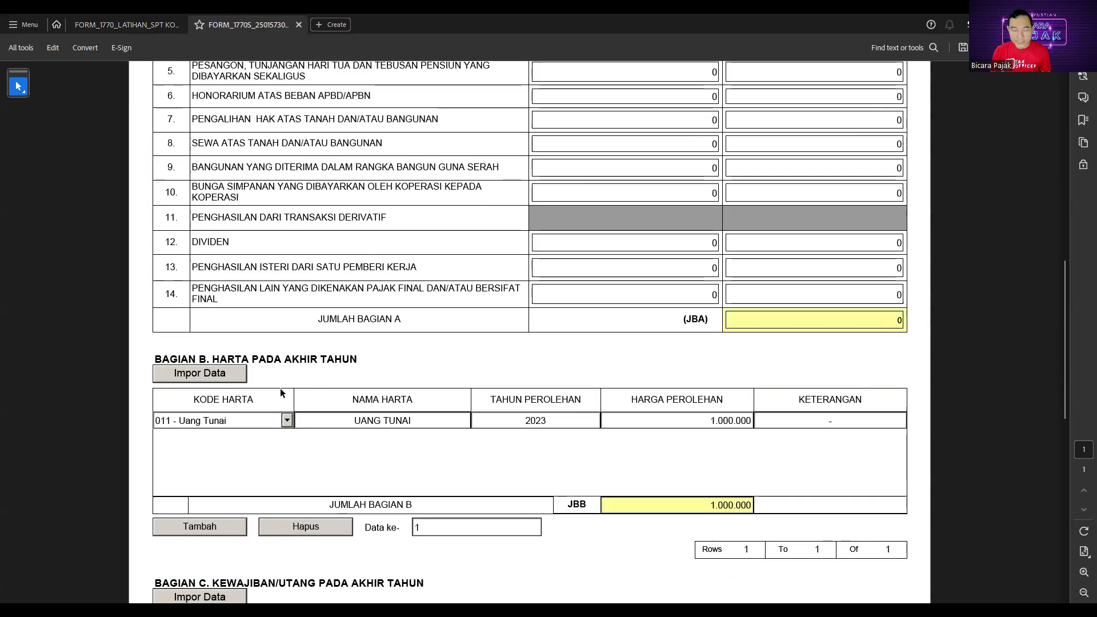
Add a year-end asset row in Bagian B with code 032 - Saham, named SAHAM CV BICARA PAJAK.
scroll(304, 292, "down", 1)
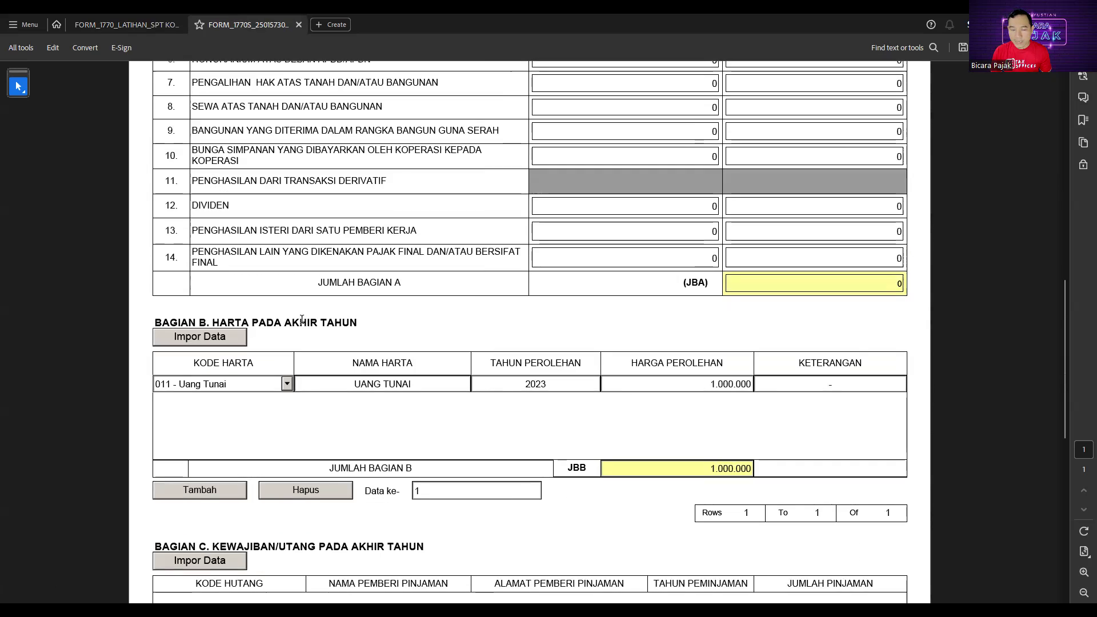
left_click(225, 493)
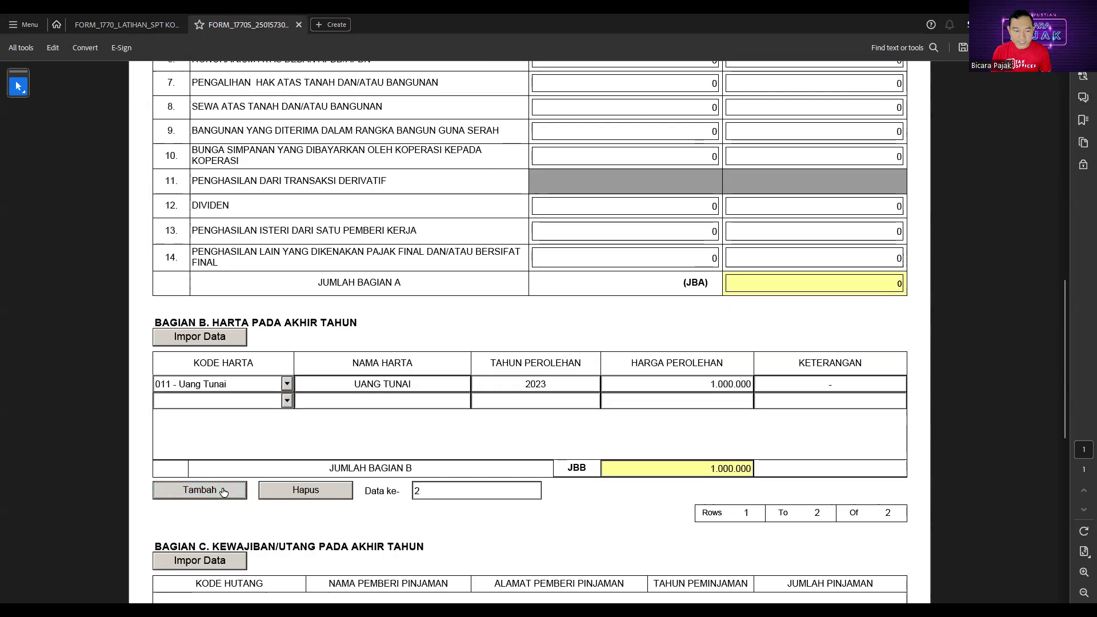
left_click(286, 401)
left_click(289, 505)
left_click(234, 503)
left_click(377, 400)
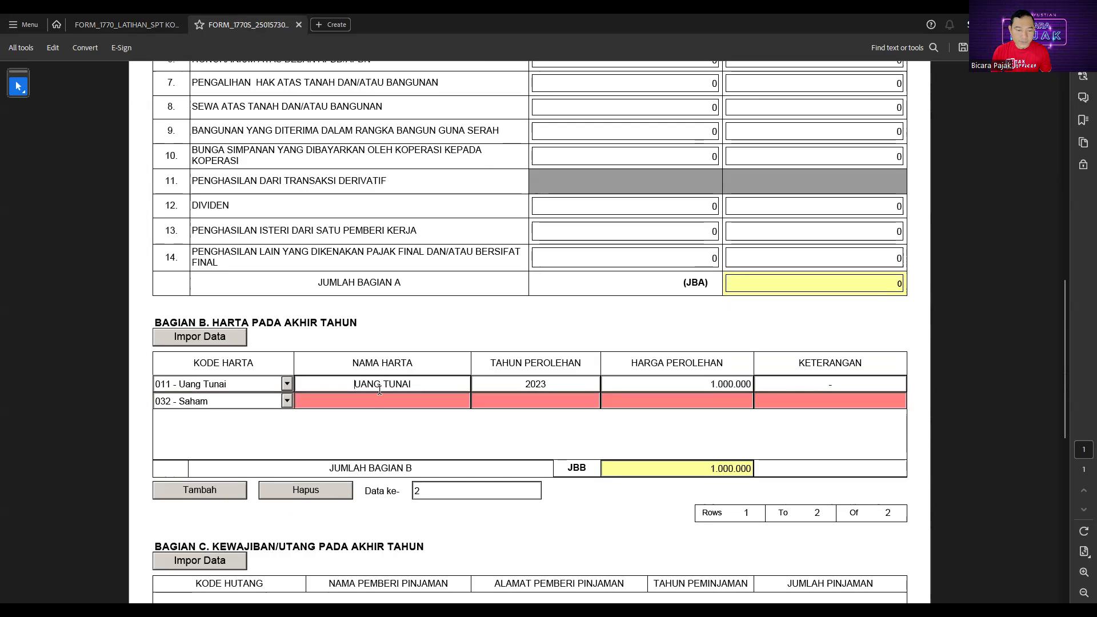
type("SAH")
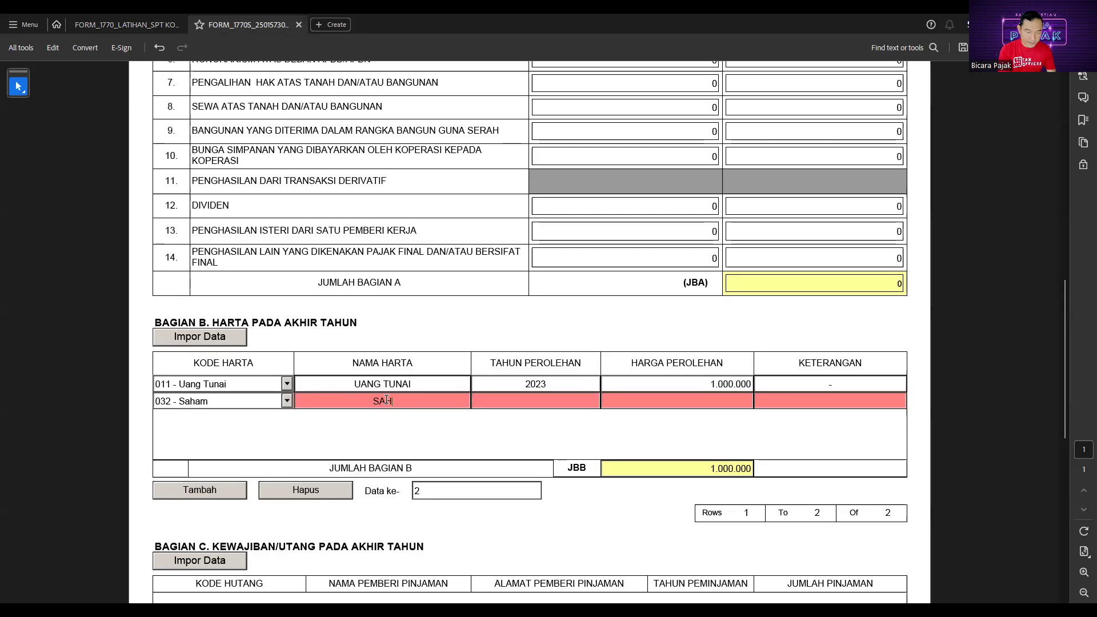
type("AM CV BICARA PAJAK")
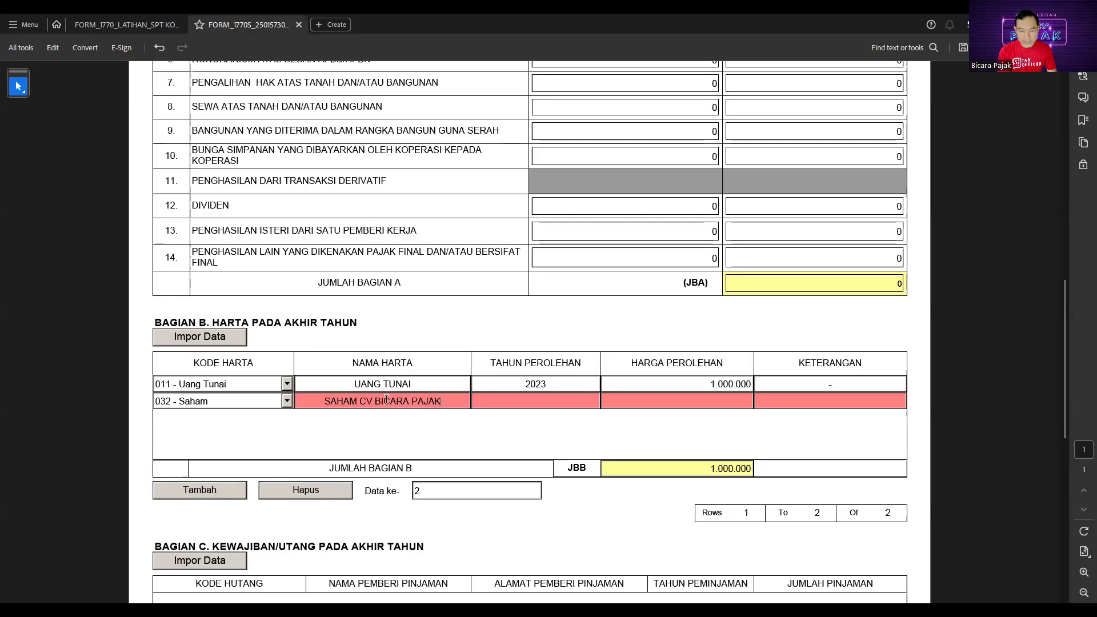
Complete the share asset row with acquisition year 2020, acquisition price 500.000.000 and remark 80 PERSEN.
key("Tab")
type("2020")
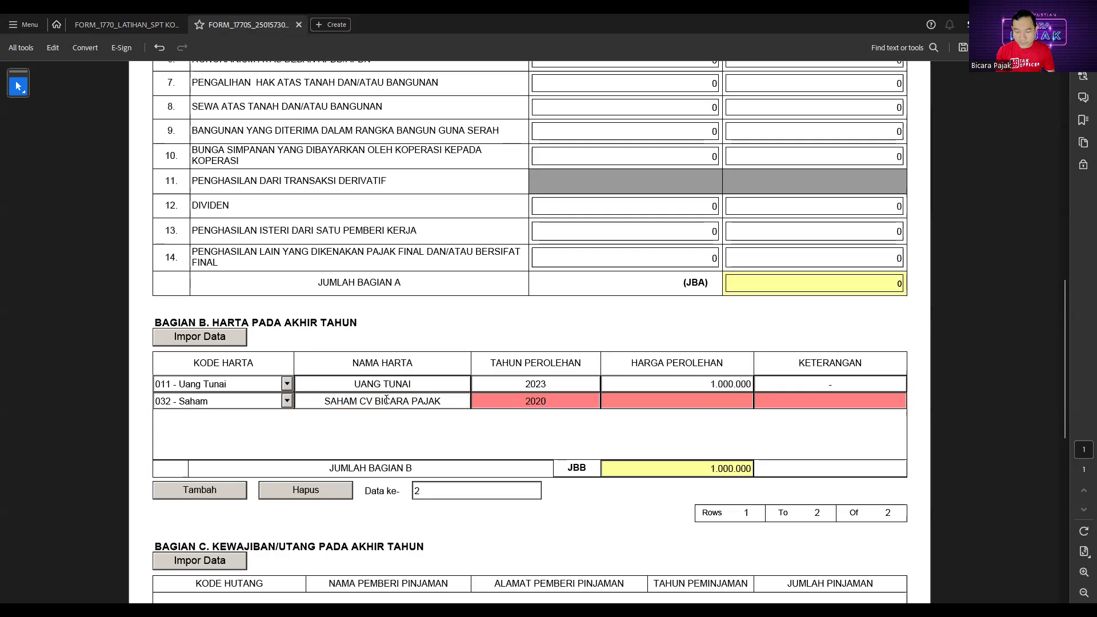
key("Tab")
type("50")
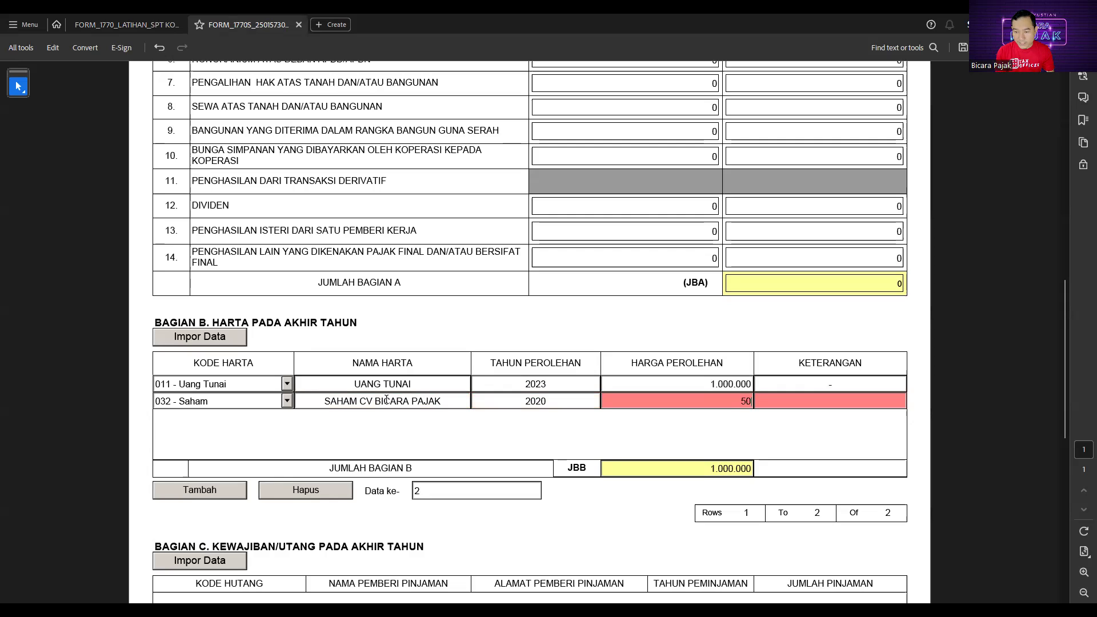
type("0.000.000")
key("Tab")
type("80 PERSEN")
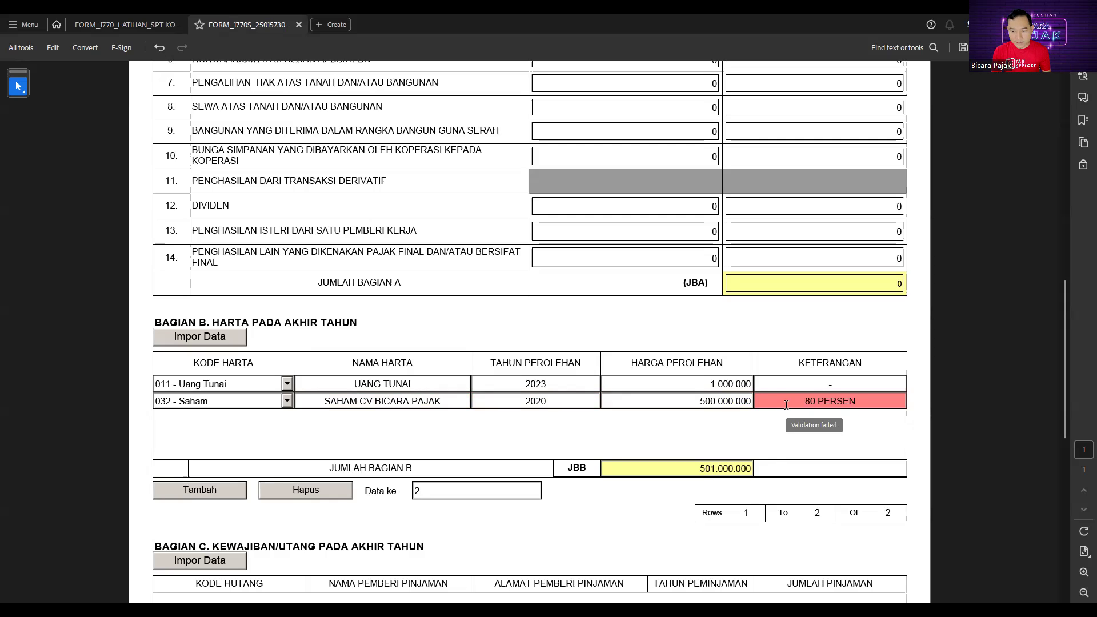
left_click(866, 421)
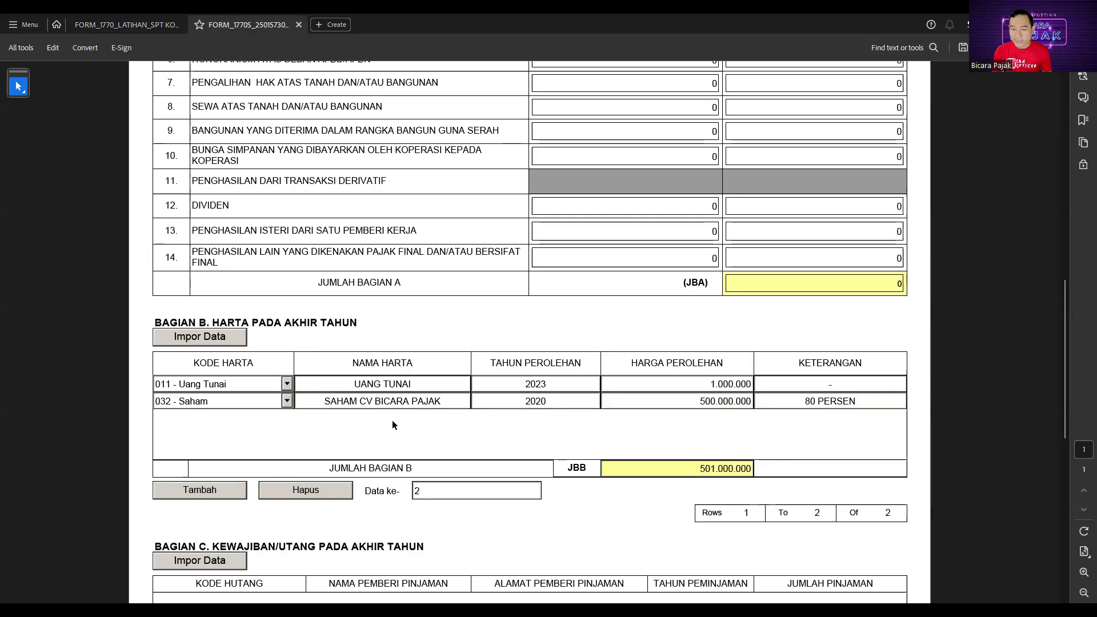
Check the Bagian C year-end debts section and proceed to Lampiran I of the 1770 S form.
scroll(393, 422, "down", 2)
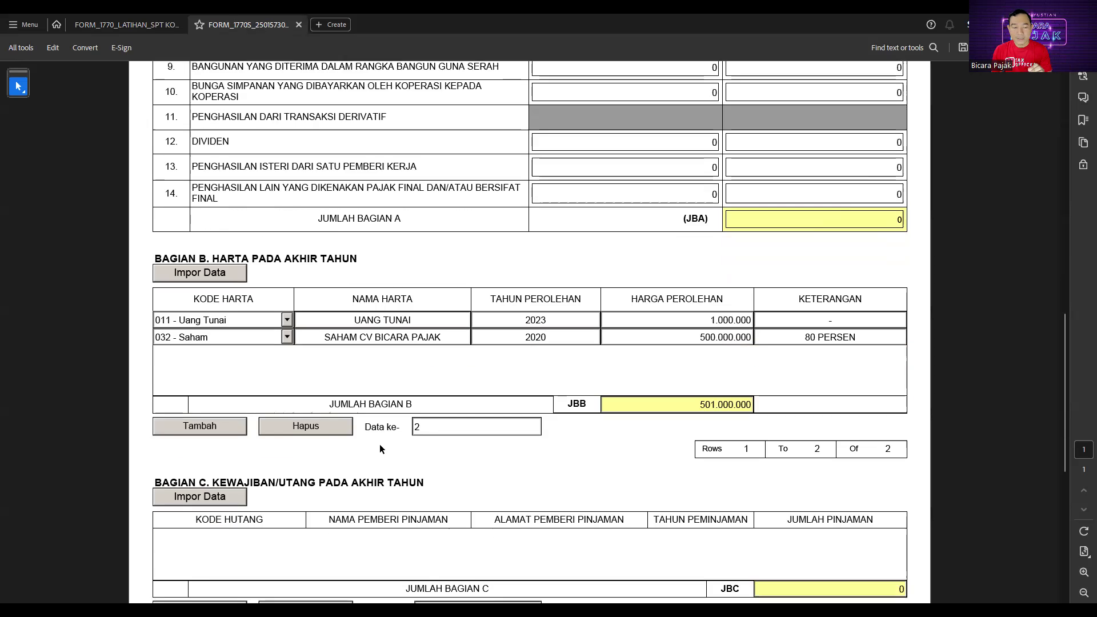
scroll(380, 448, "down", 1)
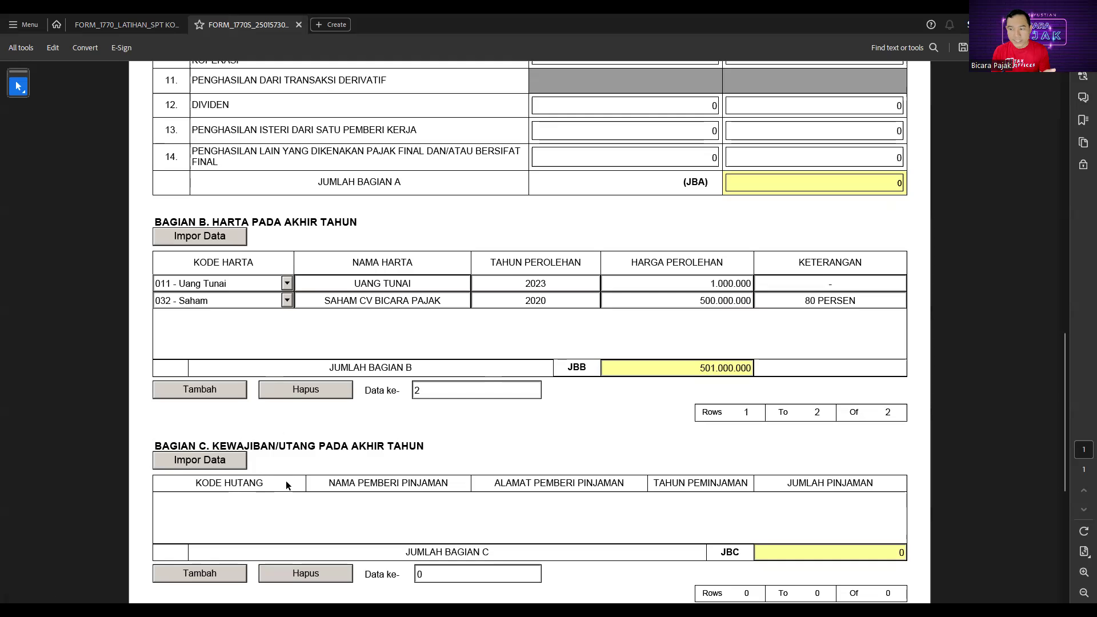
scroll(286, 481, "up", 7)
scroll(286, 482, "up", 8)
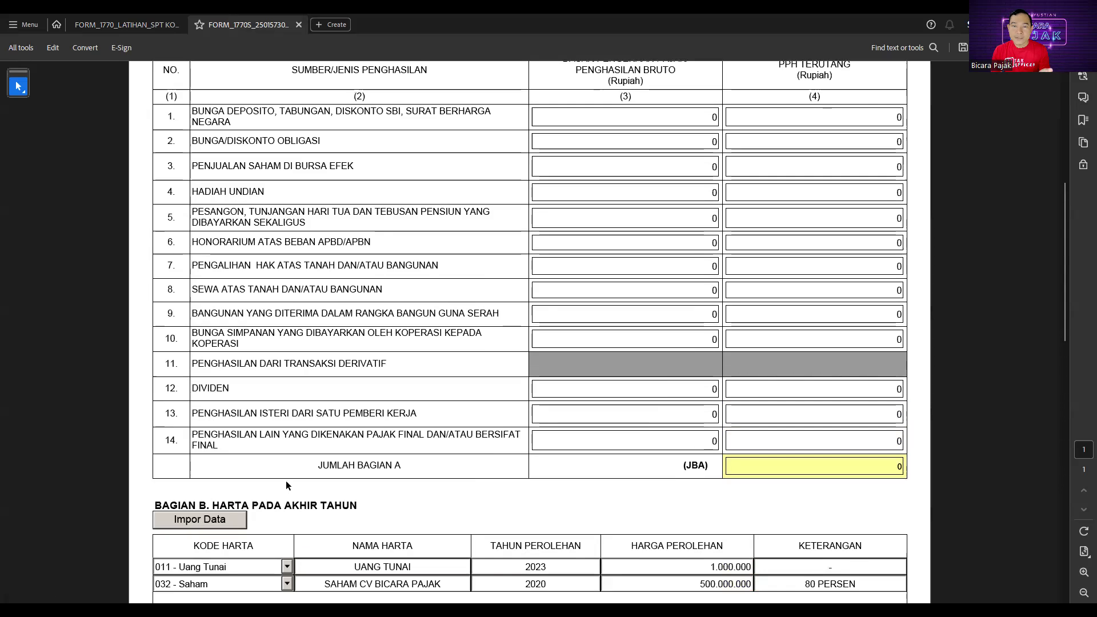
scroll(285, 481, "up", 1)
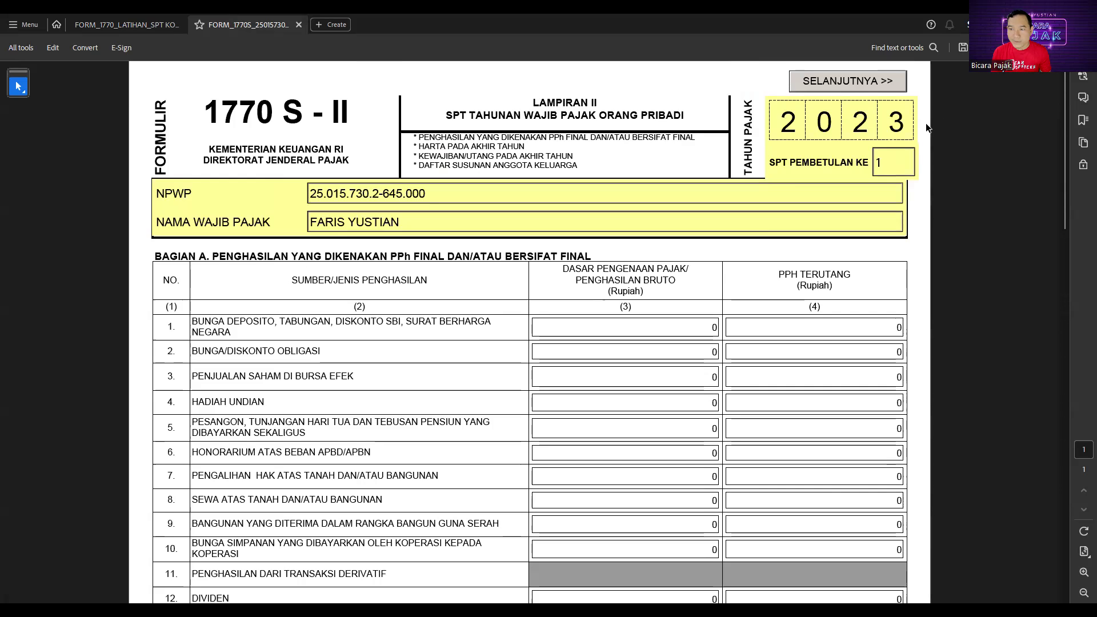
left_click(848, 84)
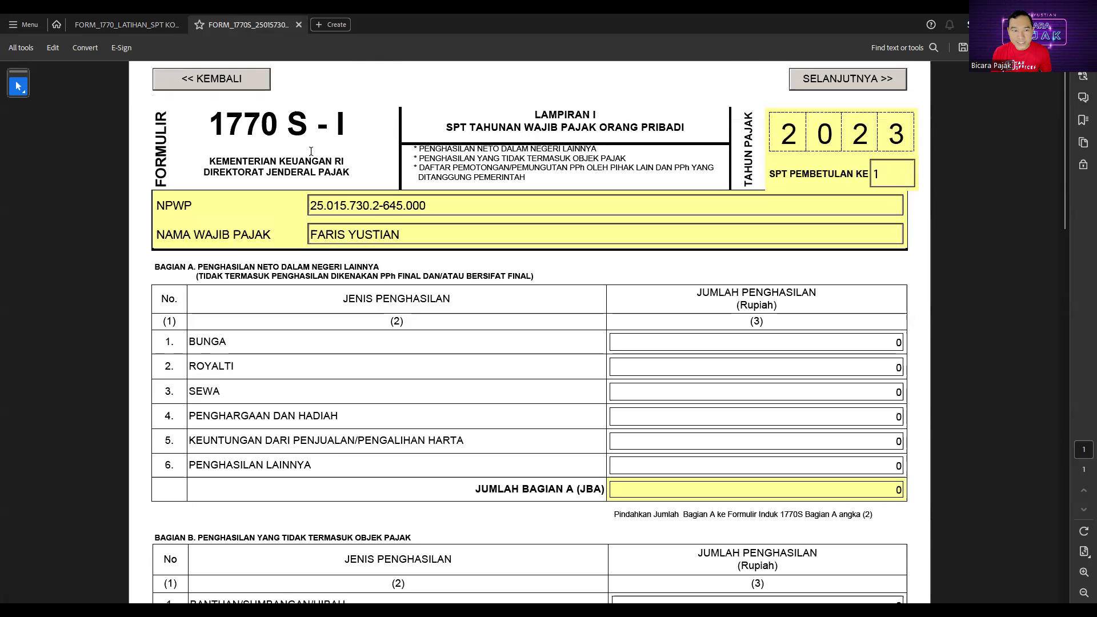
Enter 40.000.000 in Bagian B item 3 of Lampiran I, the profit share from a limited partnership without shares.
scroll(320, 345, "down", 2)
scroll(320, 346, "down", 4)
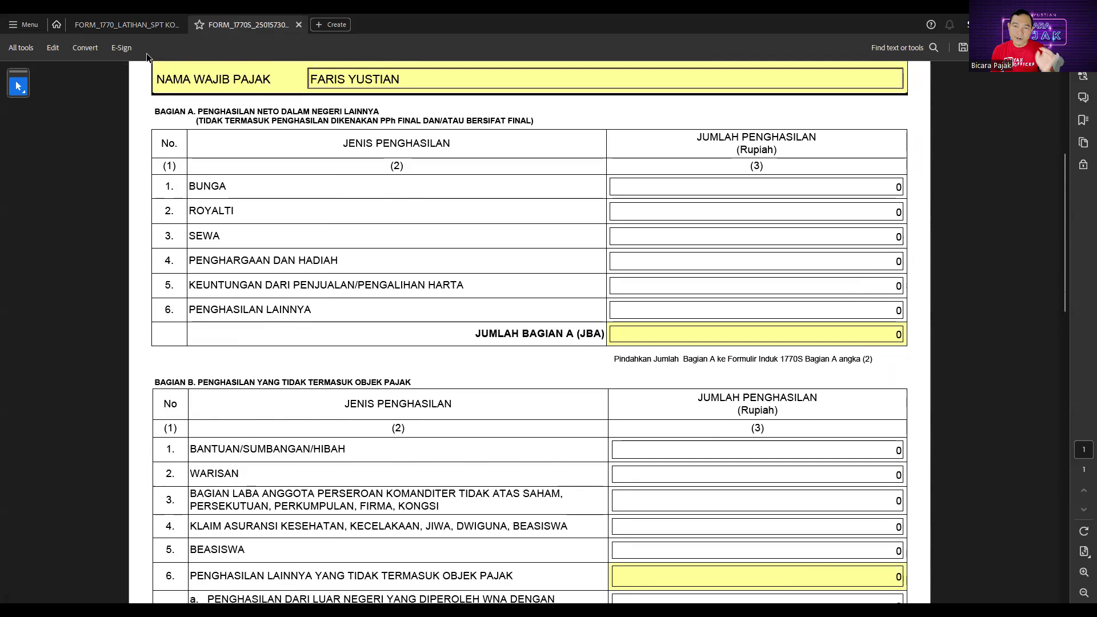
left_click(137, 29)
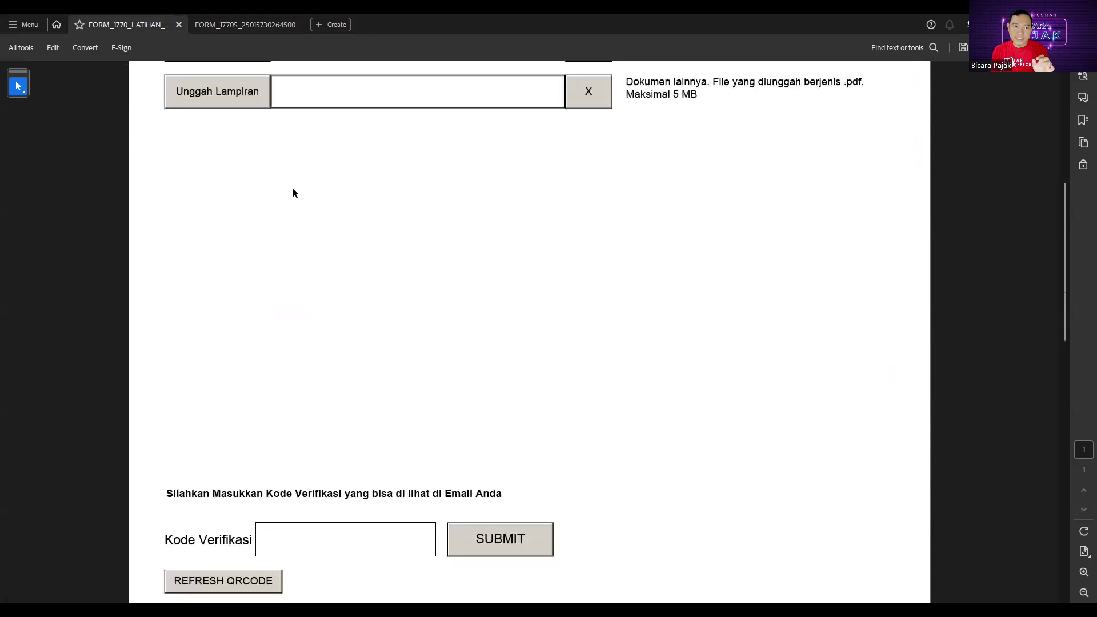
left_click(240, 28)
scroll(271, 354, "down", 4)
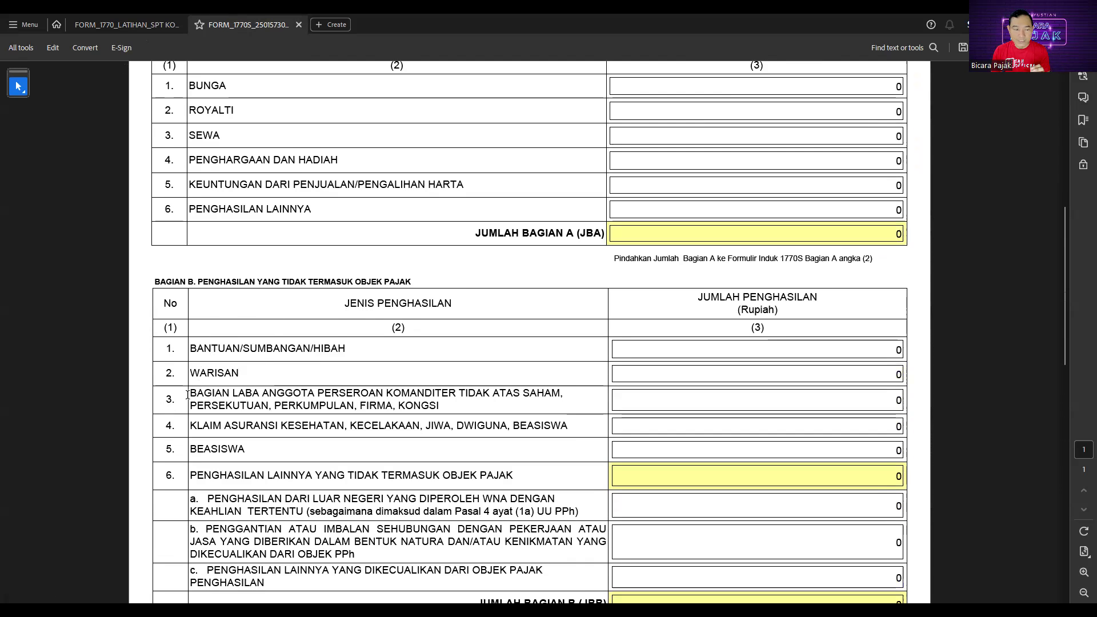
left_click(776, 397)
type("40.000.00")
key("Tab")
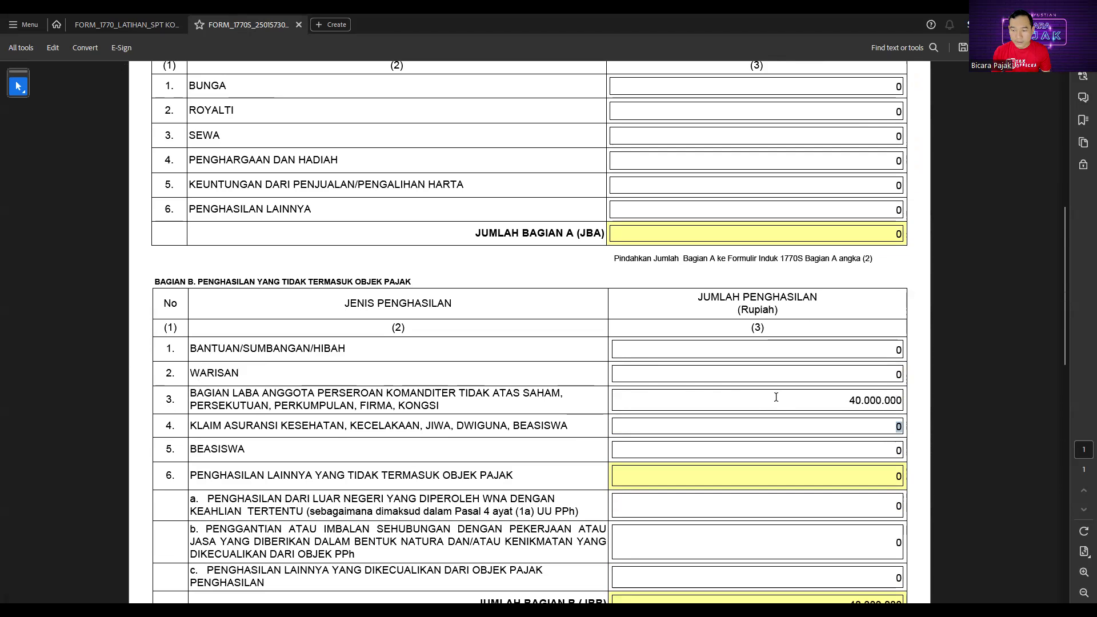
Review the Bagian A and Bagian B income items of Lampiran I and proceed to the main 1770 S form.
scroll(183, 276, "up", 3)
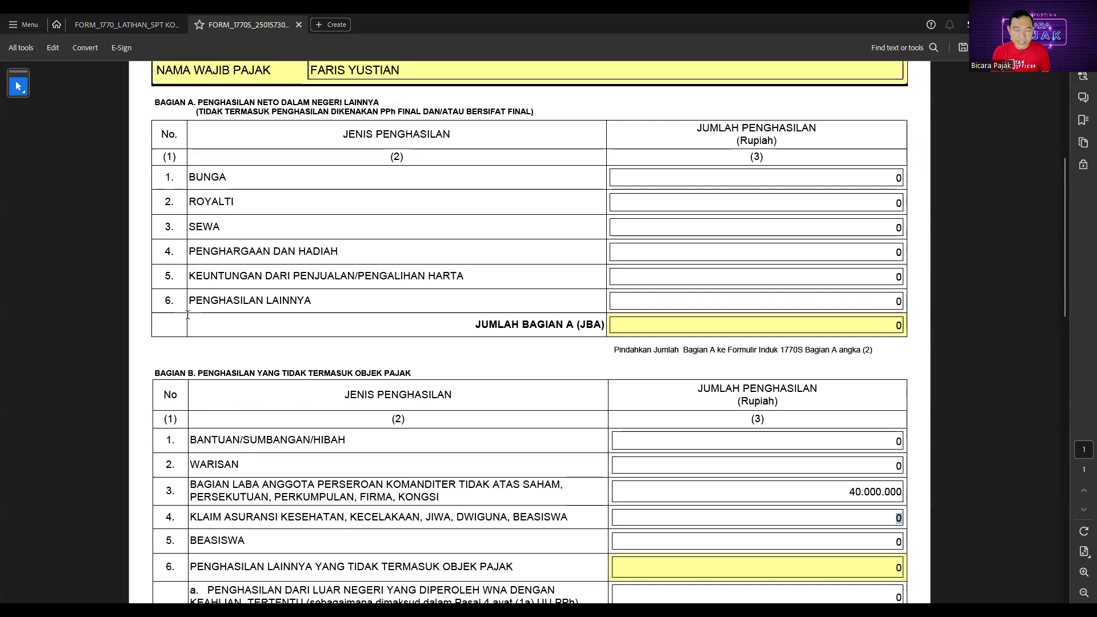
scroll(187, 314, "up", 2)
scroll(184, 518, "down", 3)
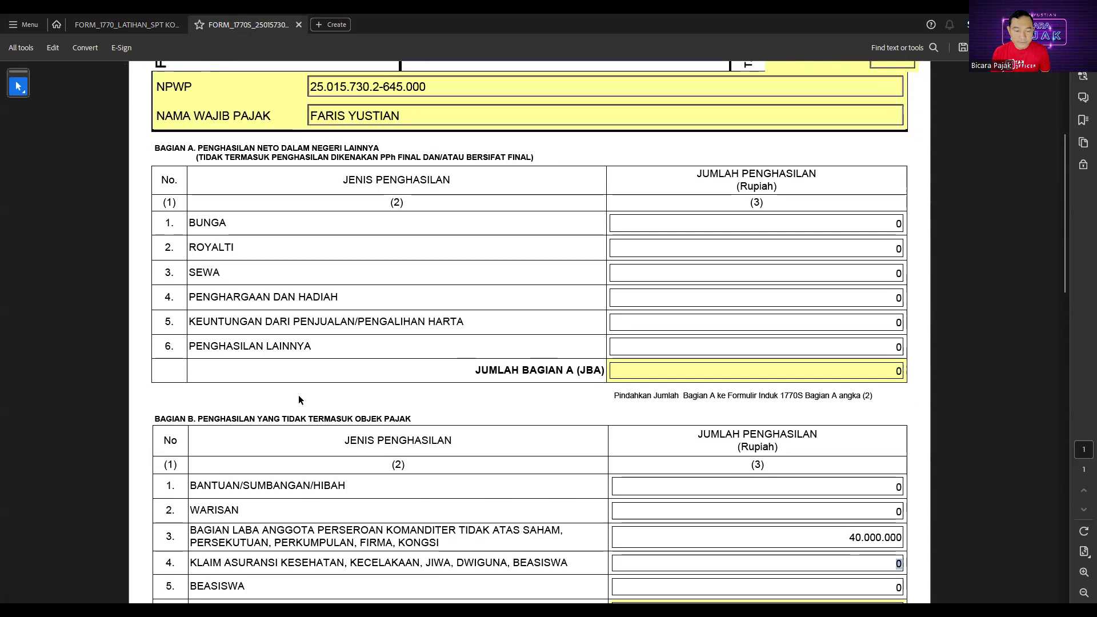
scroll(184, 518, "down", 1)
left_click_drag(184, 519, 183, 456)
left_click(183, 457)
scroll(213, 453, "down", 1)
scroll(214, 453, "up", 3)
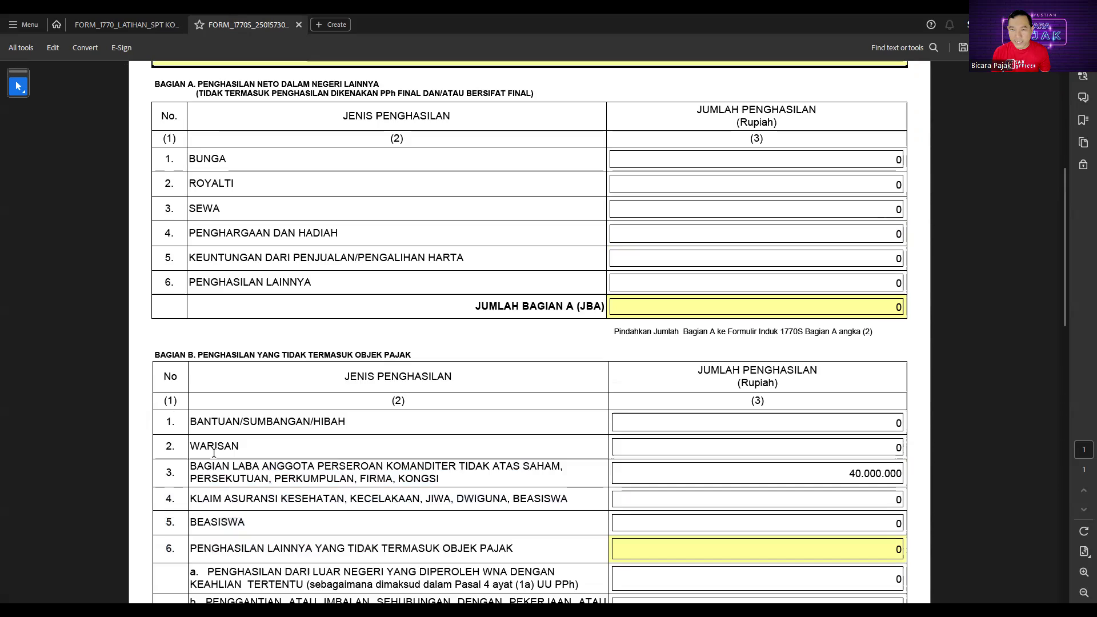
scroll(213, 453, "up", 3)
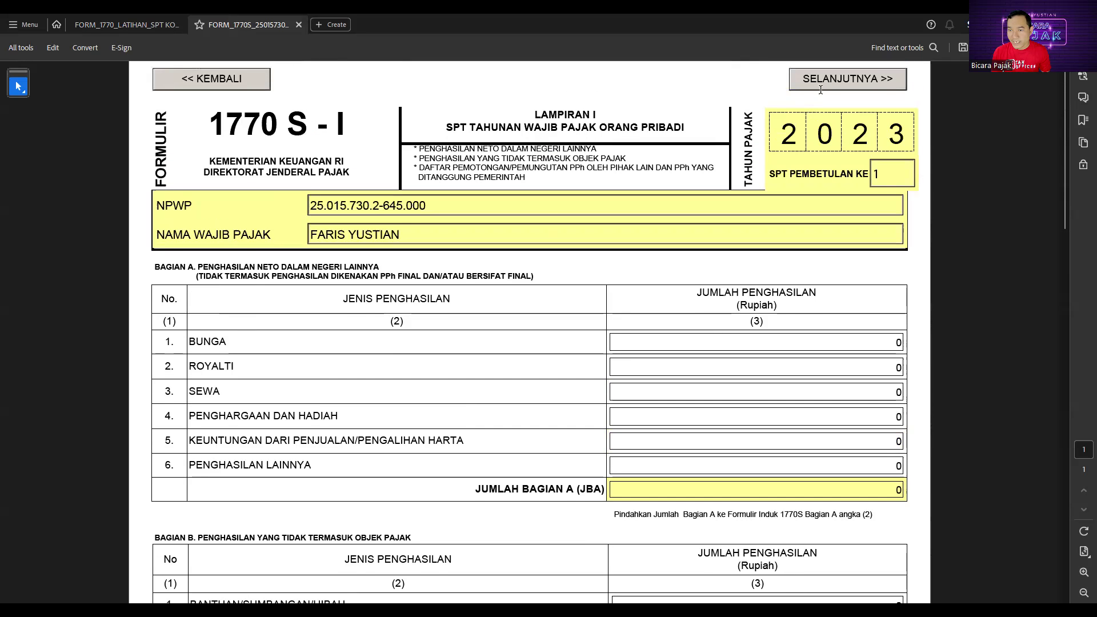
left_click(827, 80)
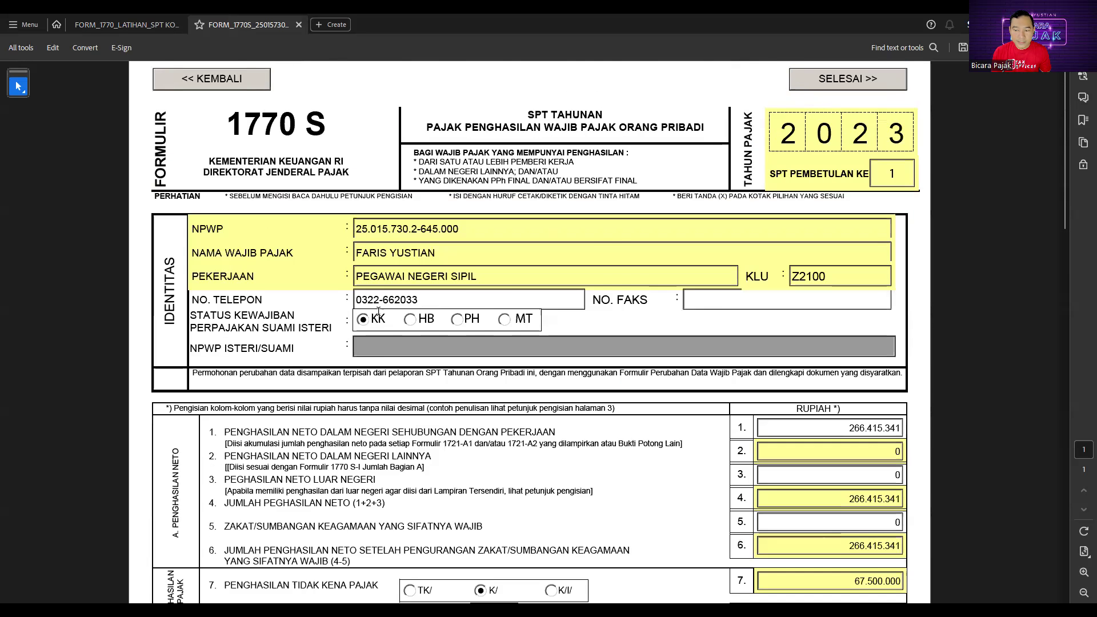
Clear the employment net income in item 1 and check the tax due and tax credit items.
scroll(812, 352, "down", 2)
left_click_drag(838, 364, 931, 361)
key("BackSpace")
left_click(880, 411)
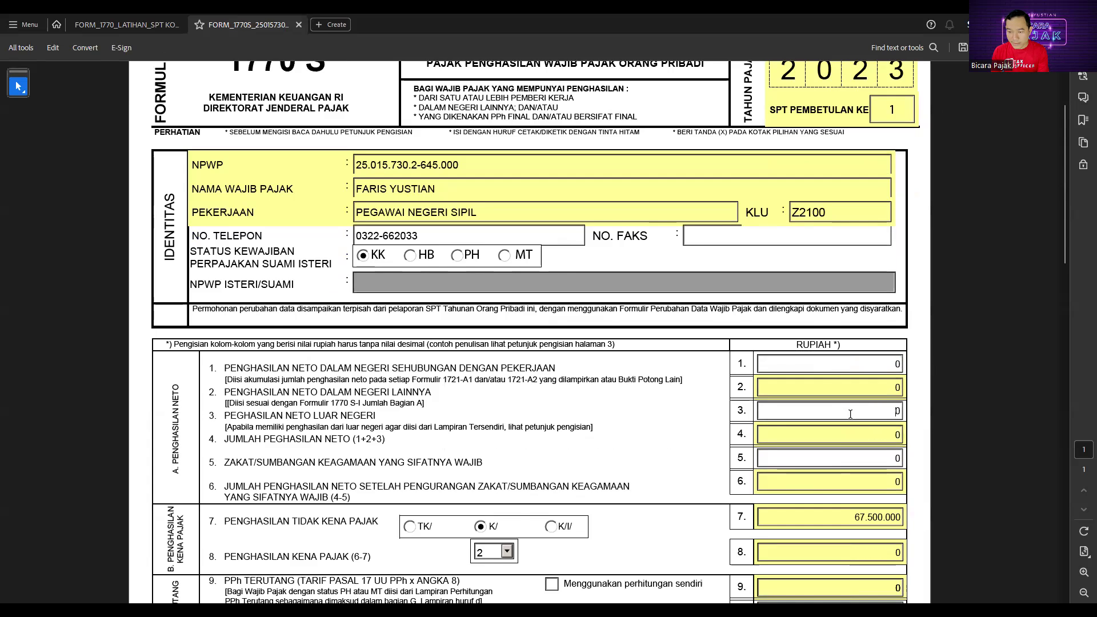
scroll(851, 414, "down", 2)
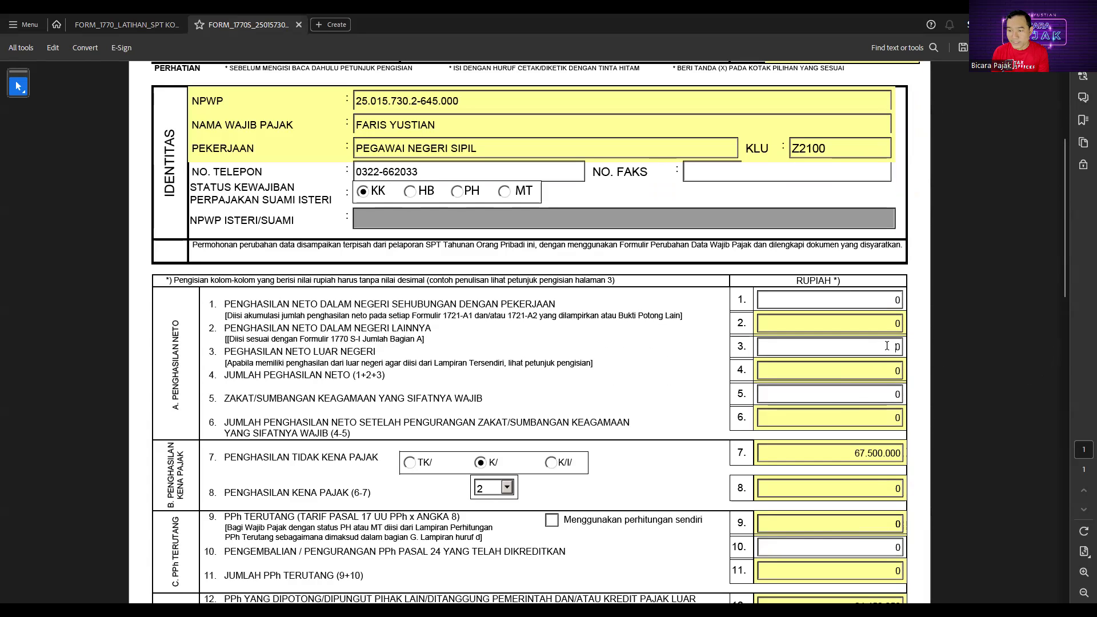
scroll(833, 364, "down", 3)
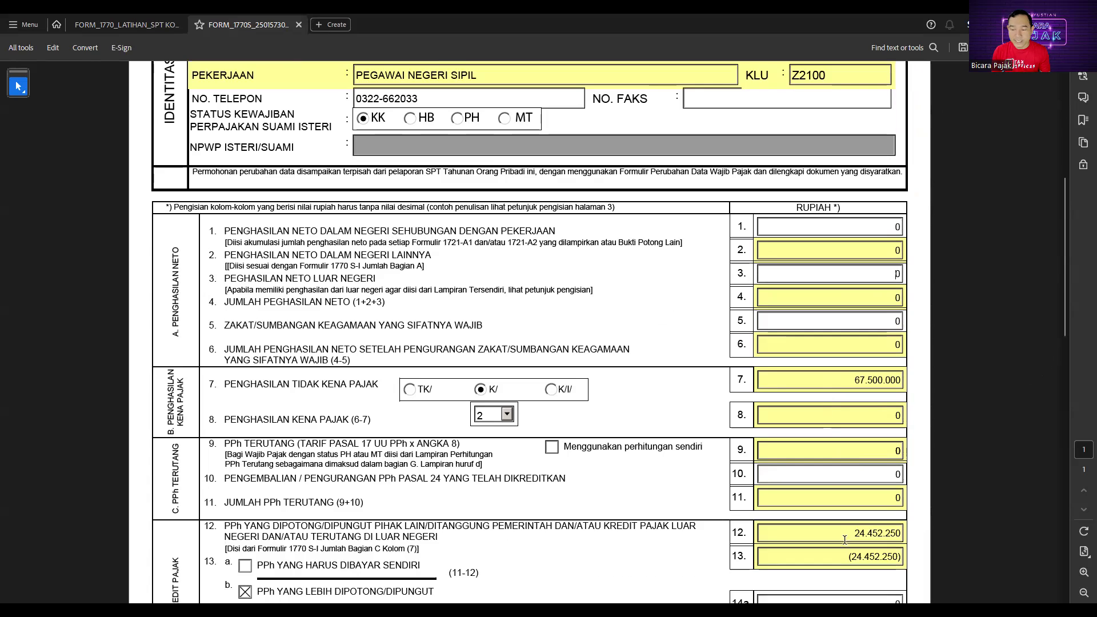
left_click(845, 540)
left_click(718, 513)
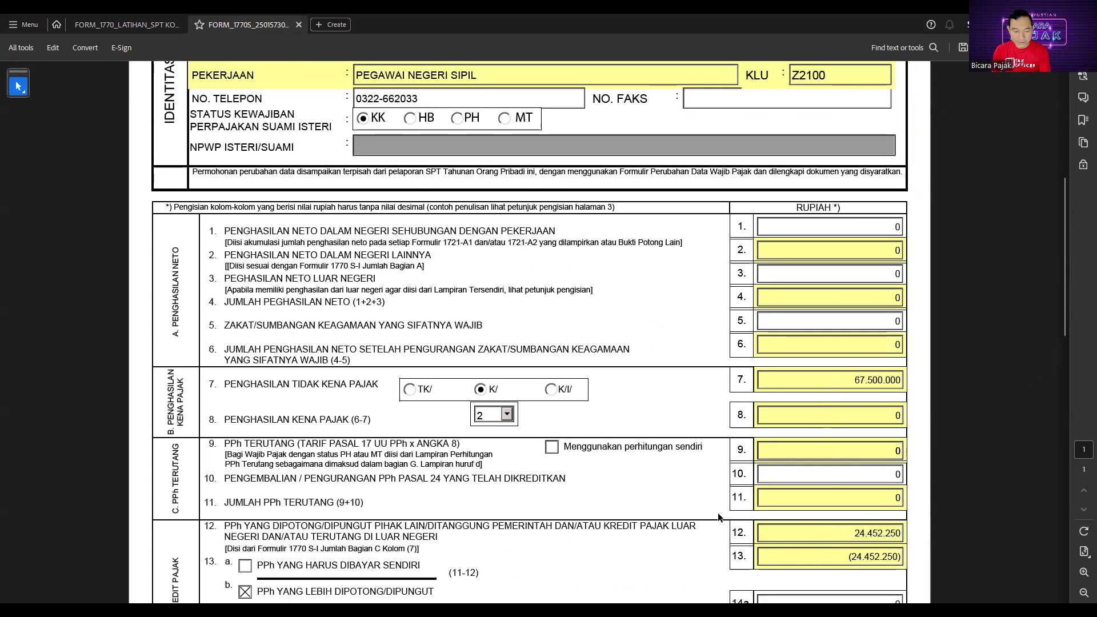
Try to return from the main 1770 S form to Lampiran I.
scroll(428, 505, "up", 5)
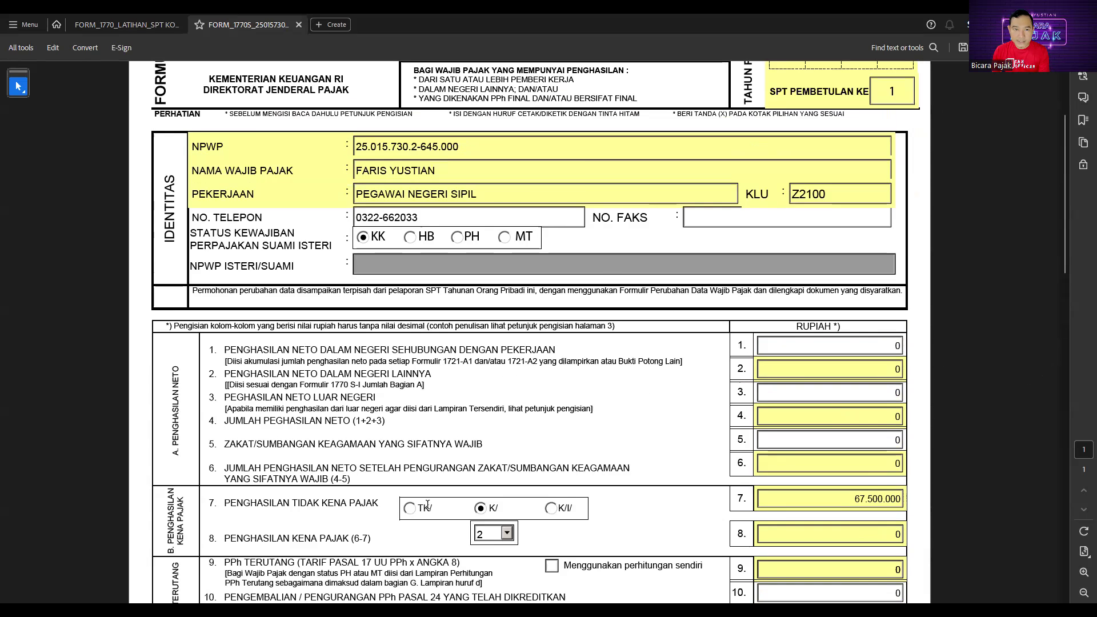
scroll(428, 506, "up", 4)
left_click(226, 86)
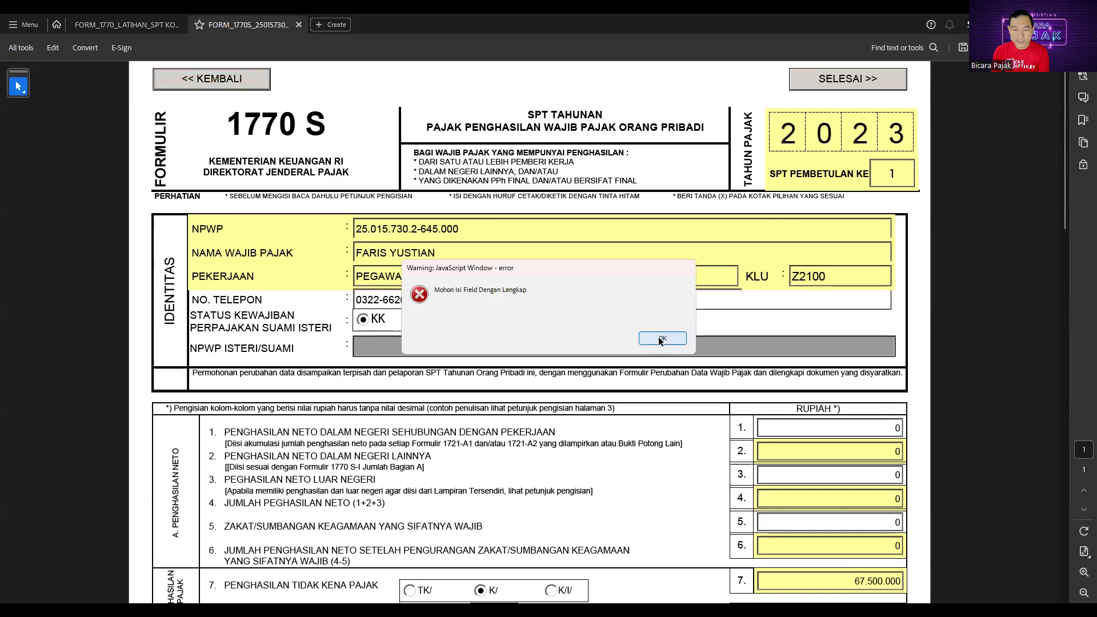
left_click(661, 339)
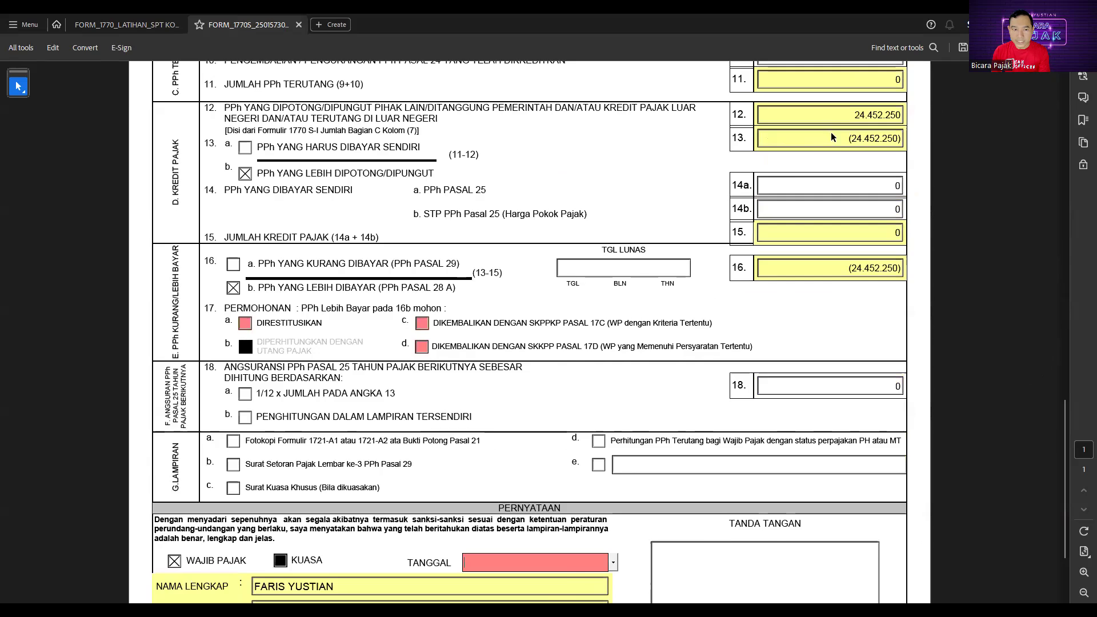
Choose DIRESTITUSIKAN for the overpayment request in item 17 and fill in the declaration date.
scroll(833, 137, "up", 1)
left_click(246, 342)
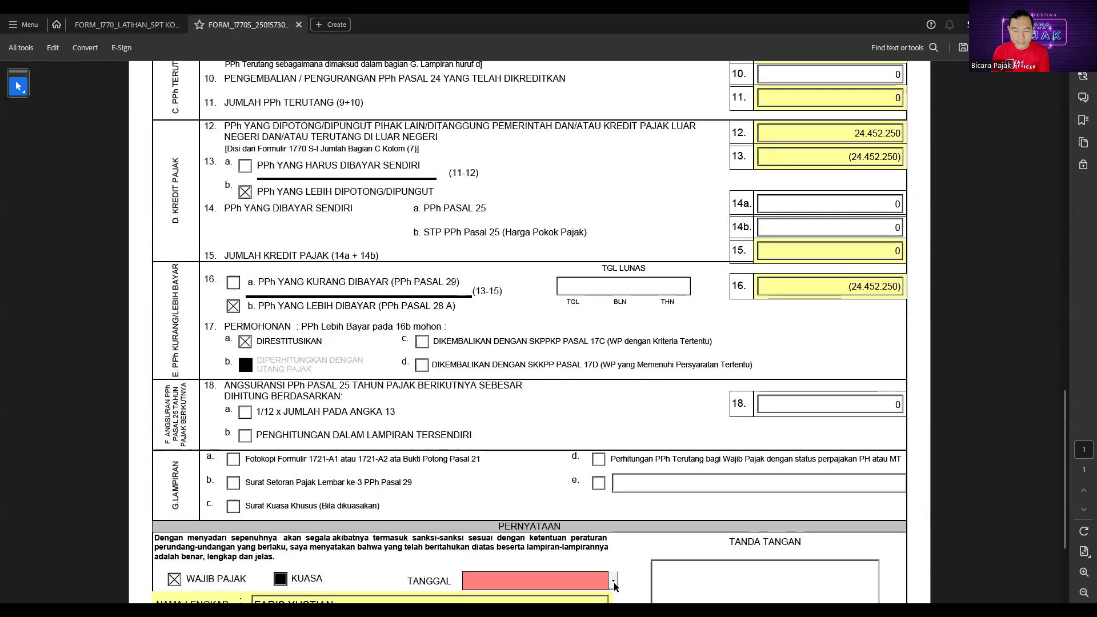
left_click(613, 581)
left_click(487, 580)
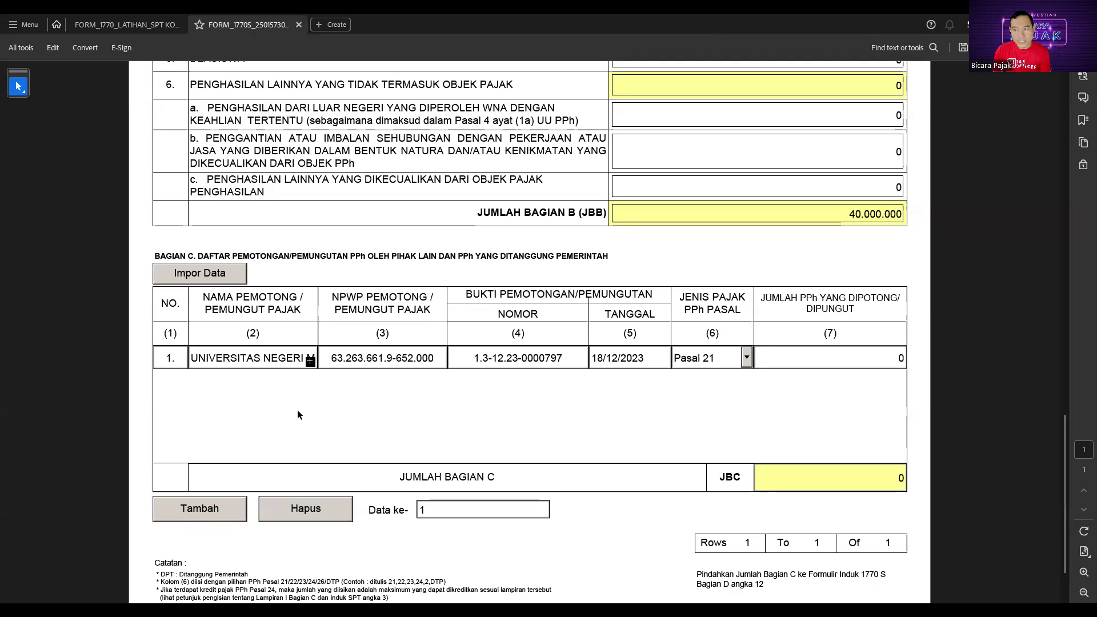
Review Lampiran I through its Bagian C withholding list and switch back to the 1770 form's attachment upload page.
scroll(297, 411, "up", 5)
scroll(294, 411, "up", 4)
scroll(295, 410, "down", 8)
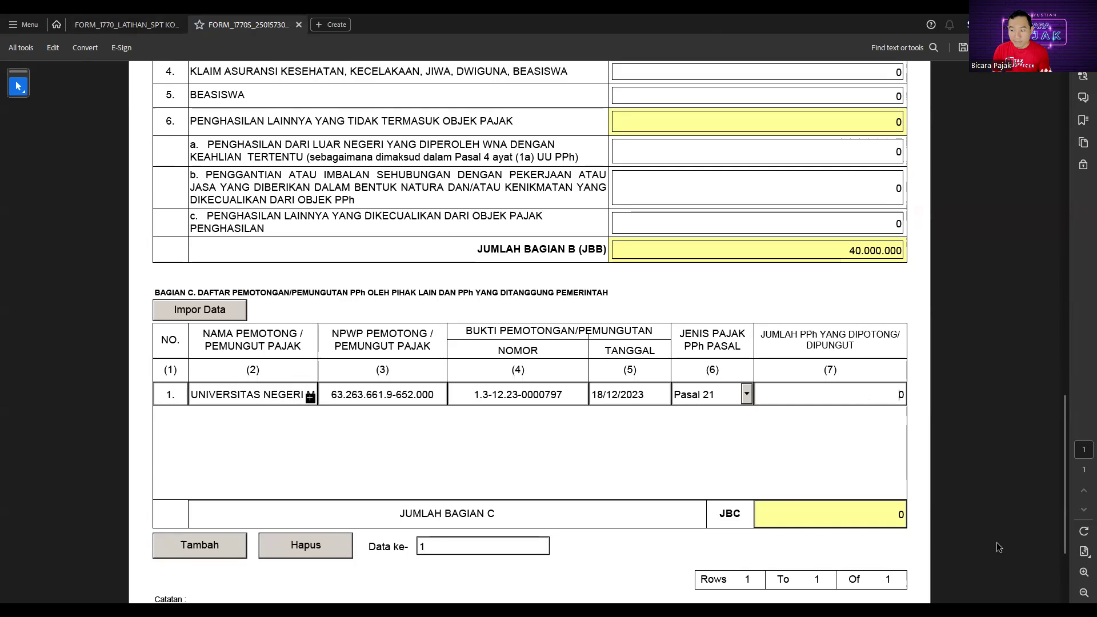
left_click_drag(1066, 537, 1042, 219)
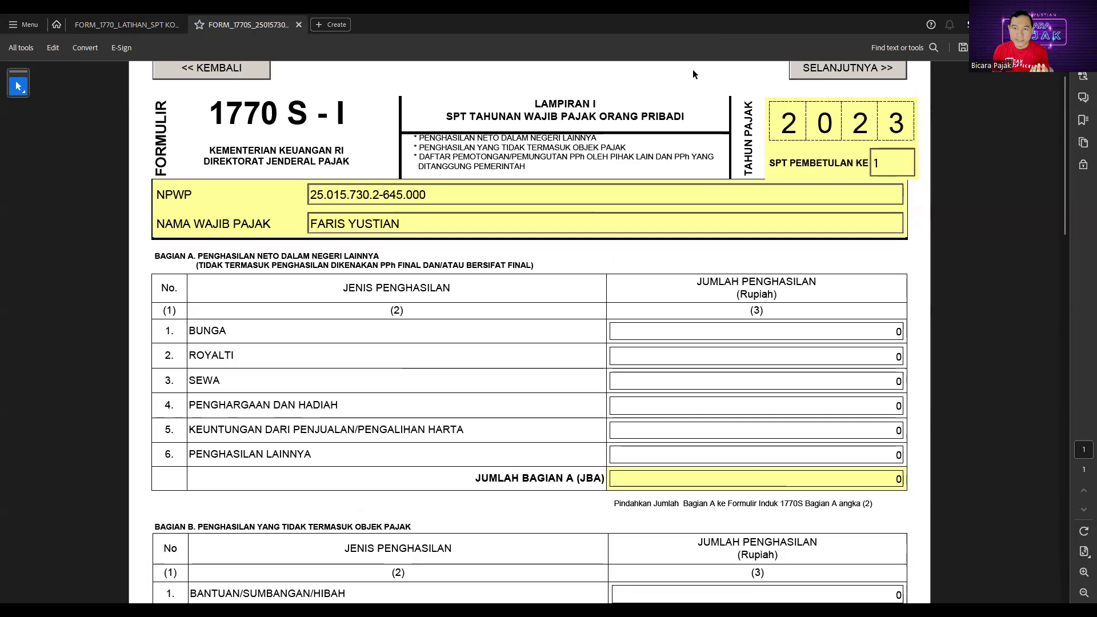
left_click(117, 25)
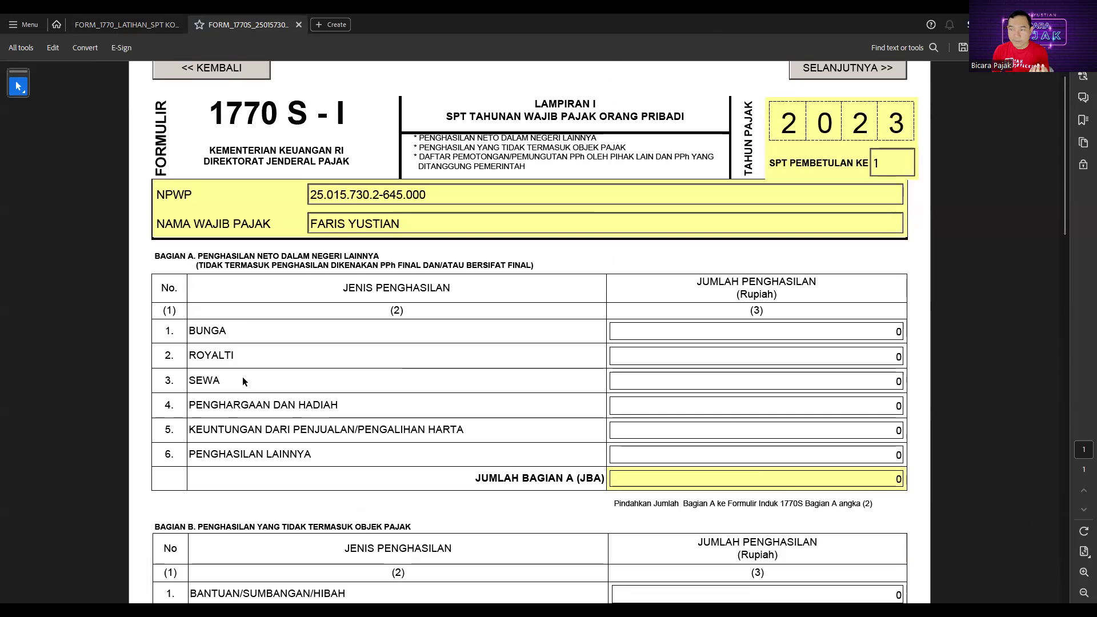
scroll(242, 377, "up", 1)
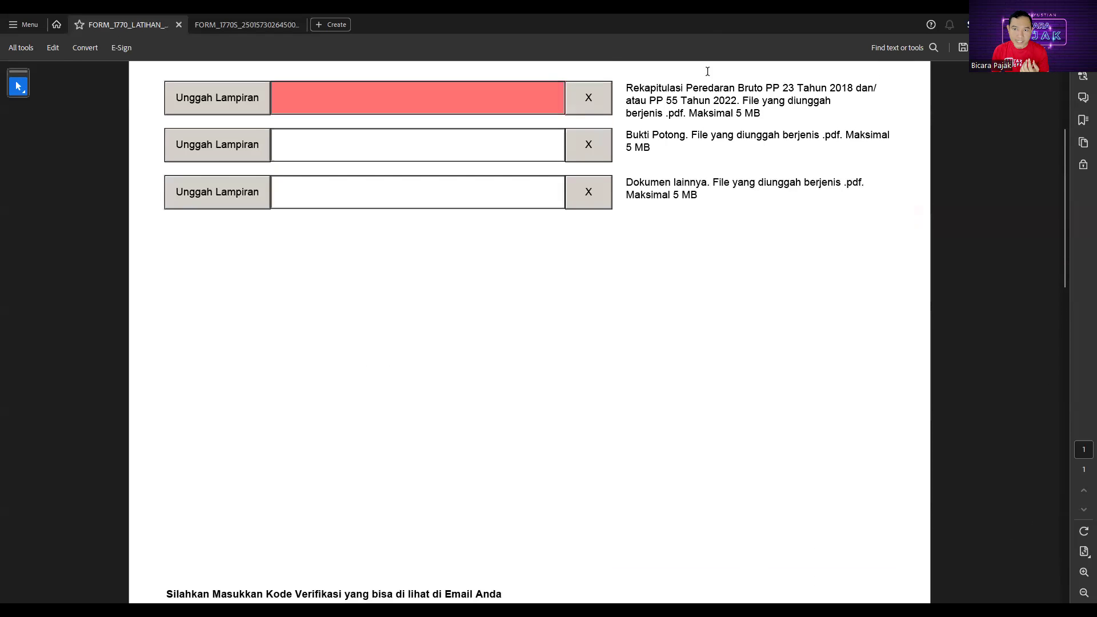